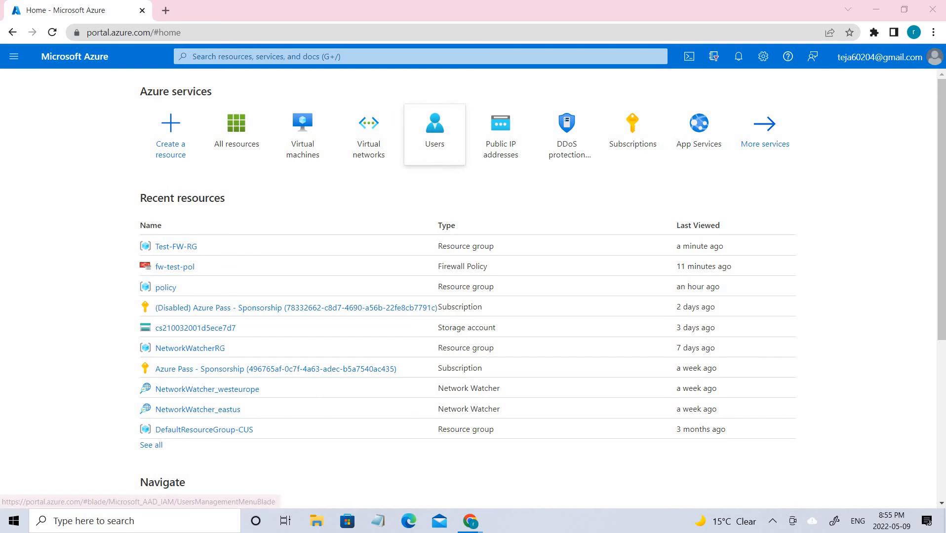
Search the marketplace for "resource" and open the creation form for the Microsoft Resource group service
{"action": "left_click", "coordinate": [237, 134]}
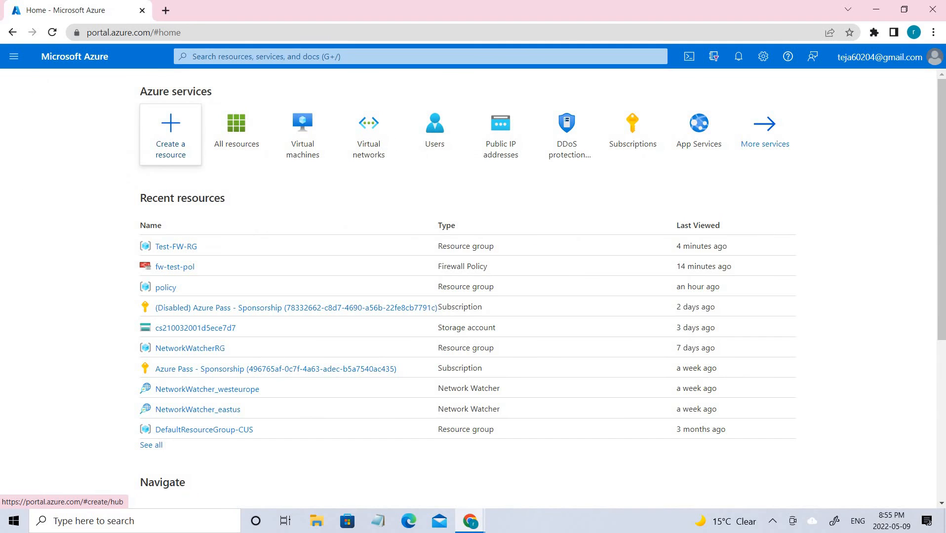
{"action": "left_click", "coordinate": [170, 133]}
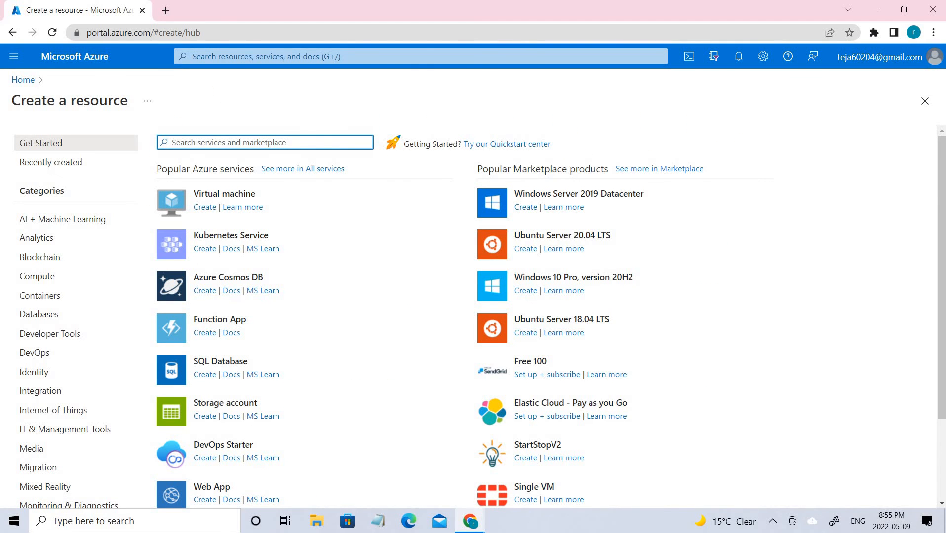
{"action": "type", "text": "resourc"}
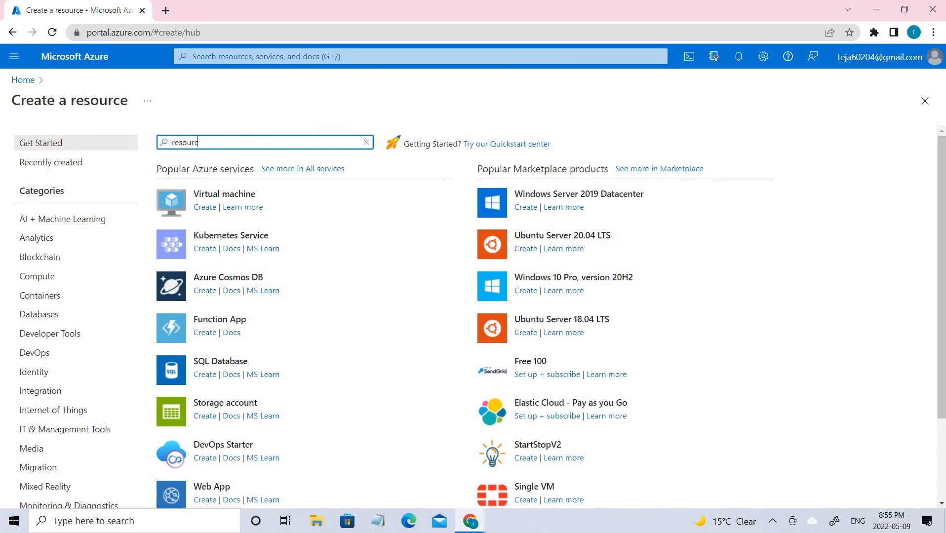
{"action": "type", "text": "e"}
{"action": "key", "text": "Return"}
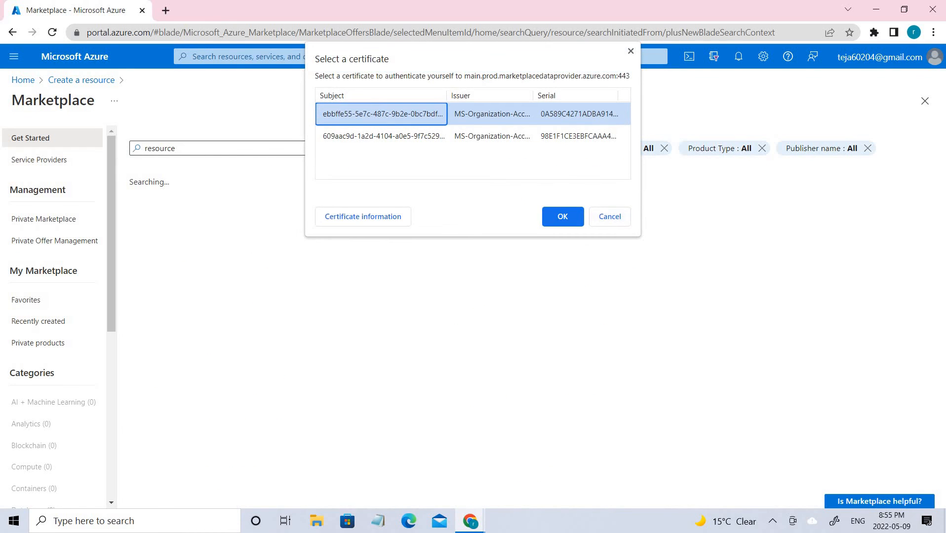
{"action": "left_click", "coordinate": [556, 216]}
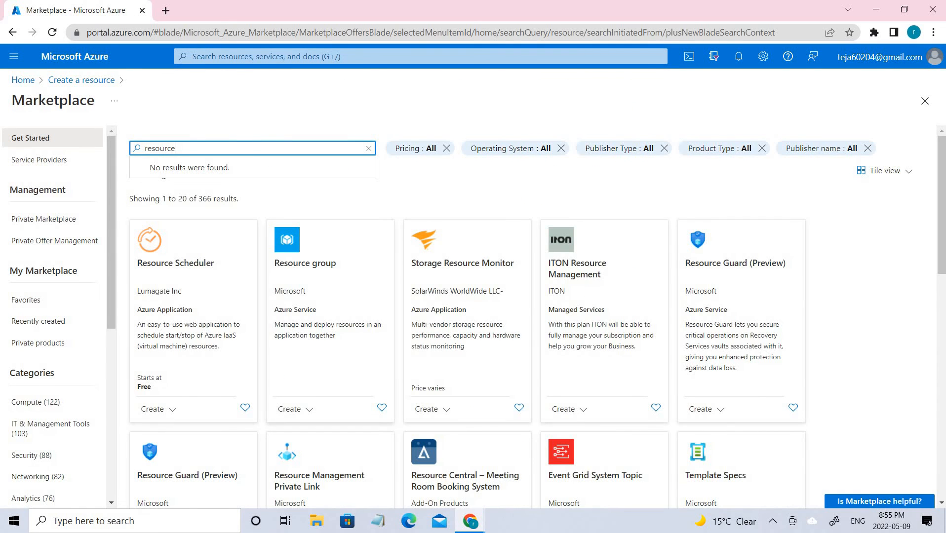
{"action": "left_click", "coordinate": [305, 264]}
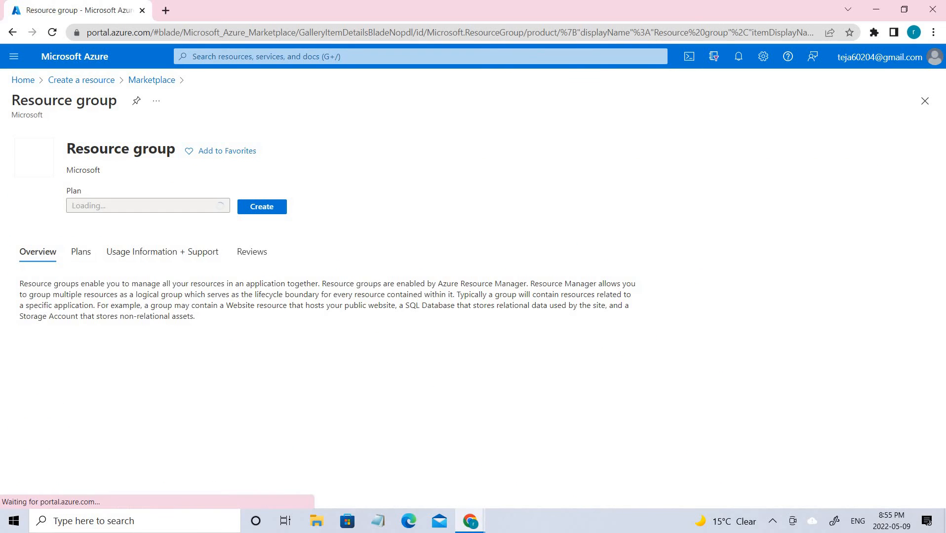
{"action": "left_click", "coordinate": [262, 224]}
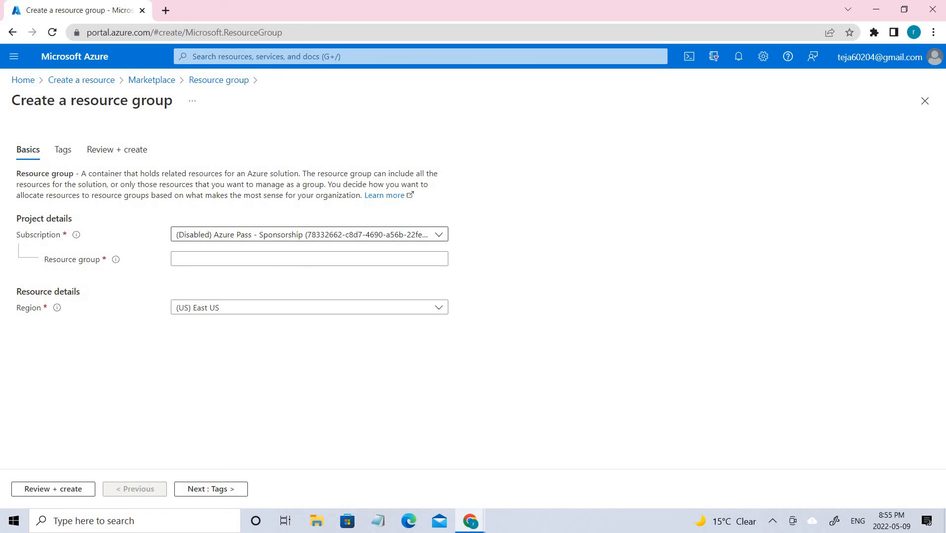
Fill in the resource group with the active Azure Pass - Sponsorship subscription and name Test-FW-RG1, review it, and leave without creating it
{"action": "left_click", "coordinate": [309, 234]}
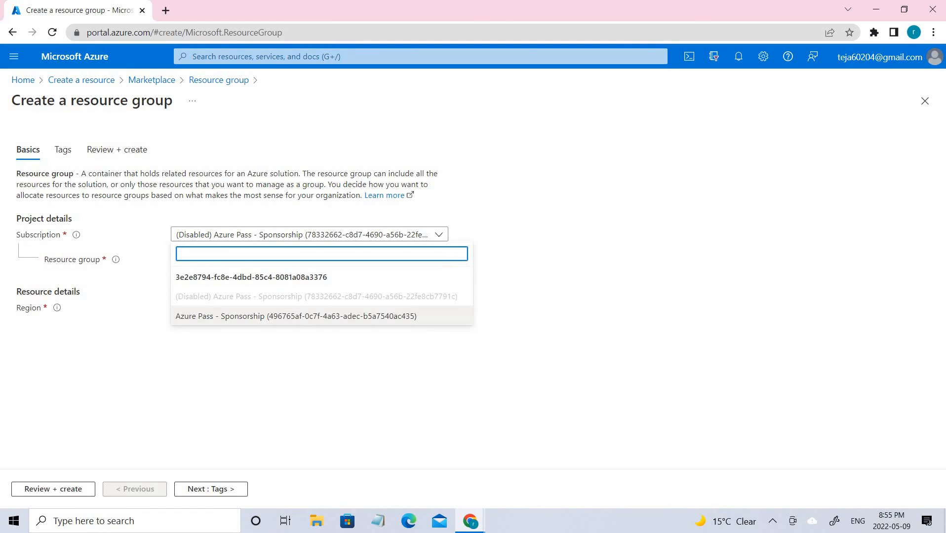
{"action": "left_click", "coordinate": [296, 316]}
{"action": "left_click", "coordinate": [310, 259]}
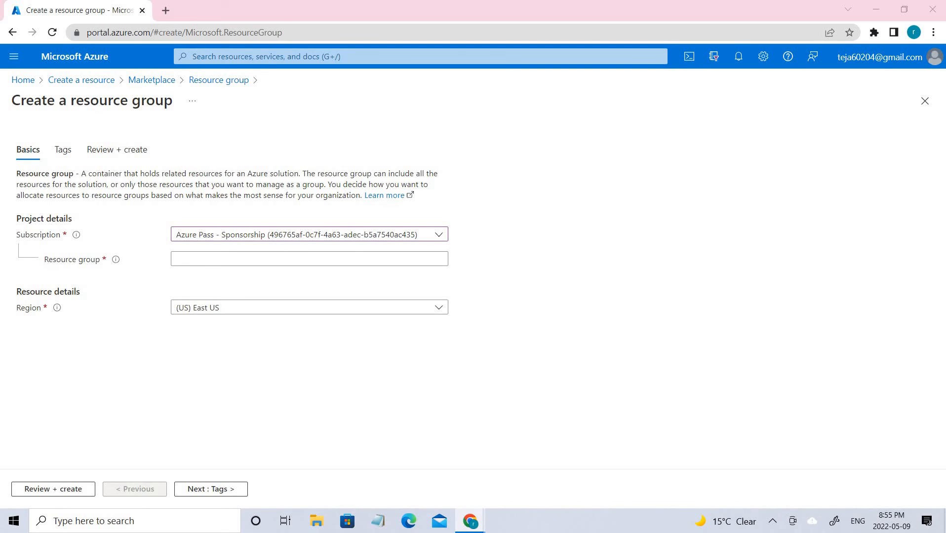
{"action": "left_click", "coordinate": [195, 256]}
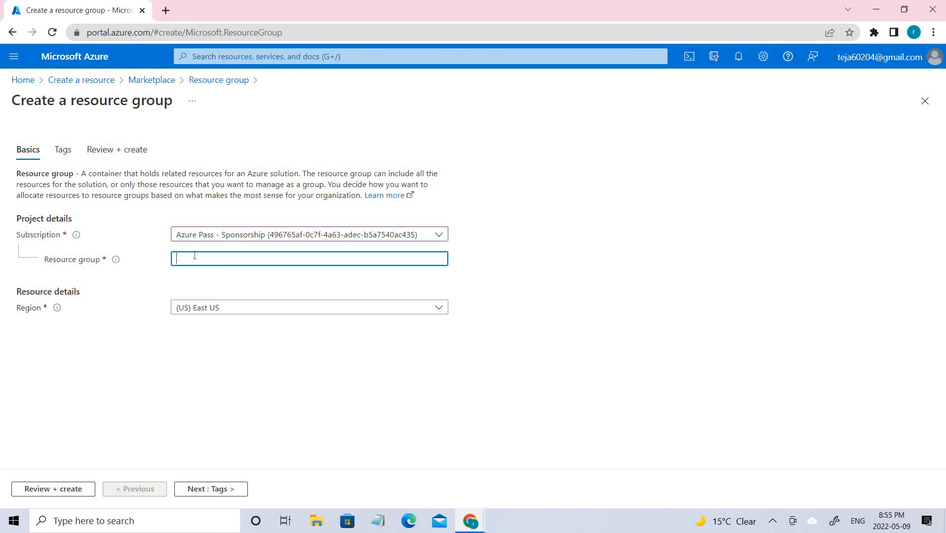
{"action": "type", "text": "Test-FW-RG"}
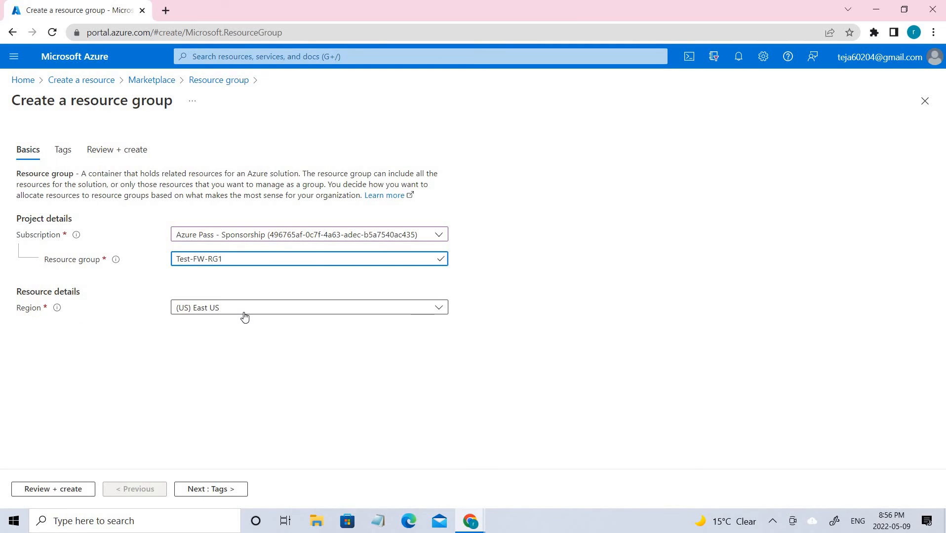
{"action": "left_click", "coordinate": [118, 151]}
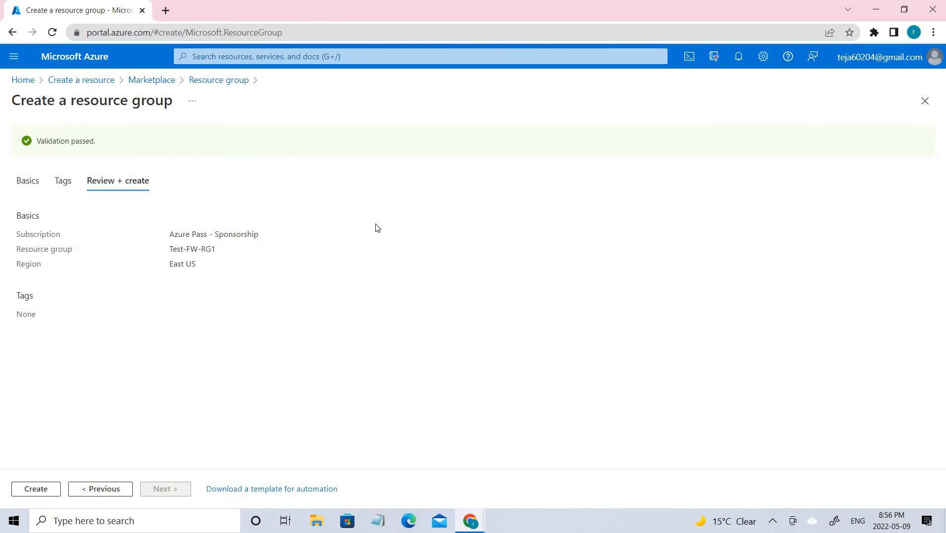
{"action": "left_click", "coordinate": [156, 80]}
Open the Virtual networks list and set its subscription filter to all subscriptions
{"action": "left_click", "coordinate": [242, 56]}
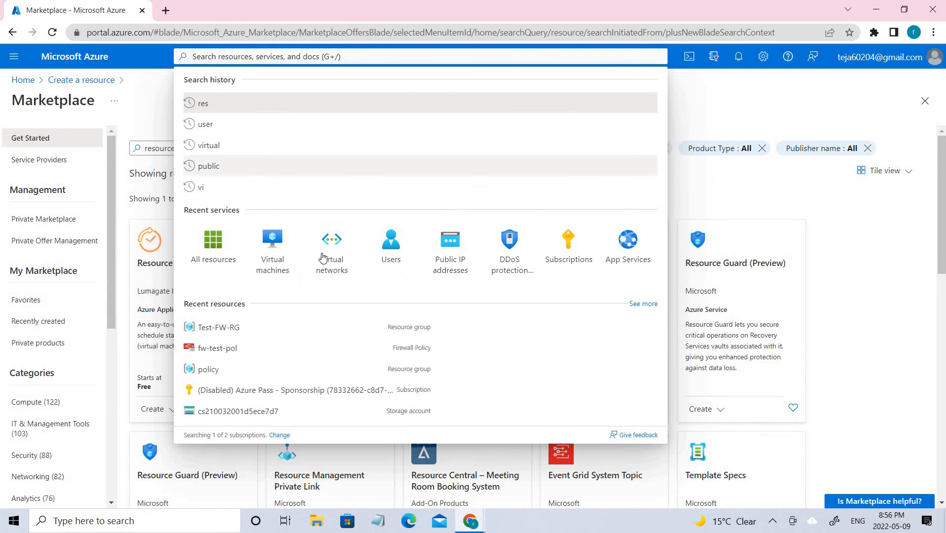
{"action": "left_click", "coordinate": [344, 263]}
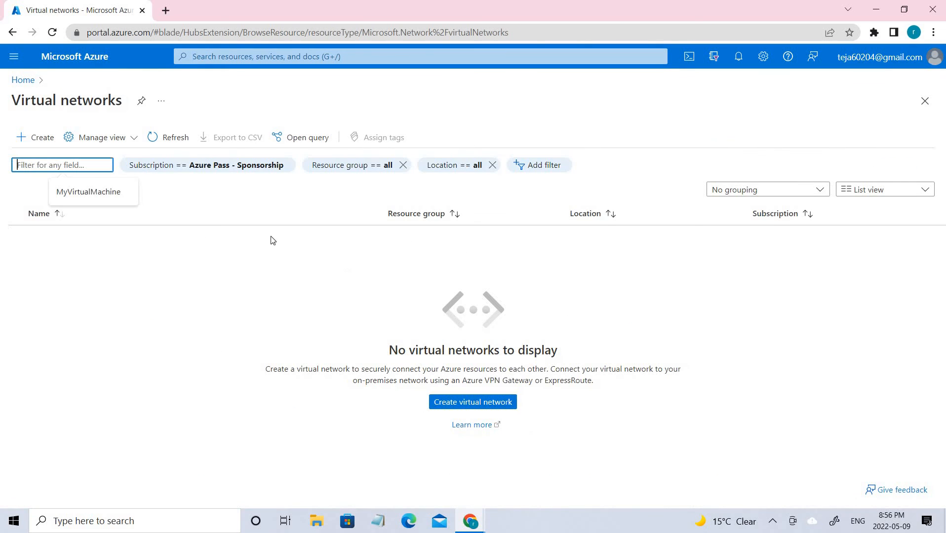
{"action": "left_click", "coordinate": [198, 165]}
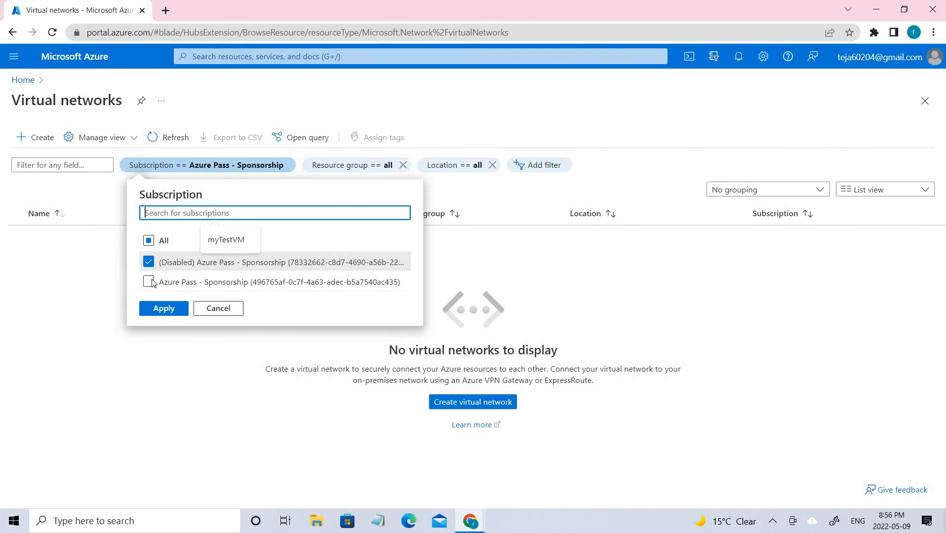
{"action": "left_click", "coordinate": [157, 310]}
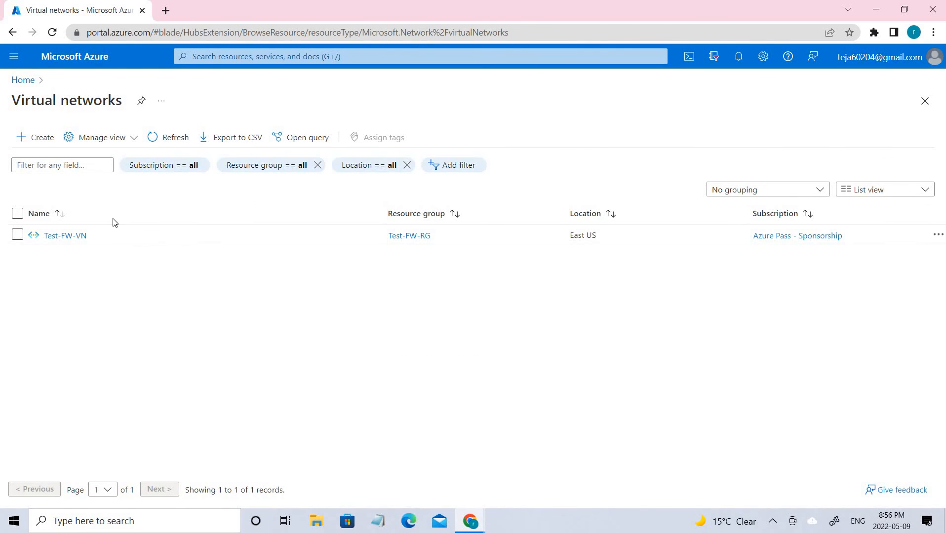
Start a new virtual network in the active Azure Pass - Sponsorship subscription and the Test-FW-RG resource group
{"action": "left_click", "coordinate": [42, 141]}
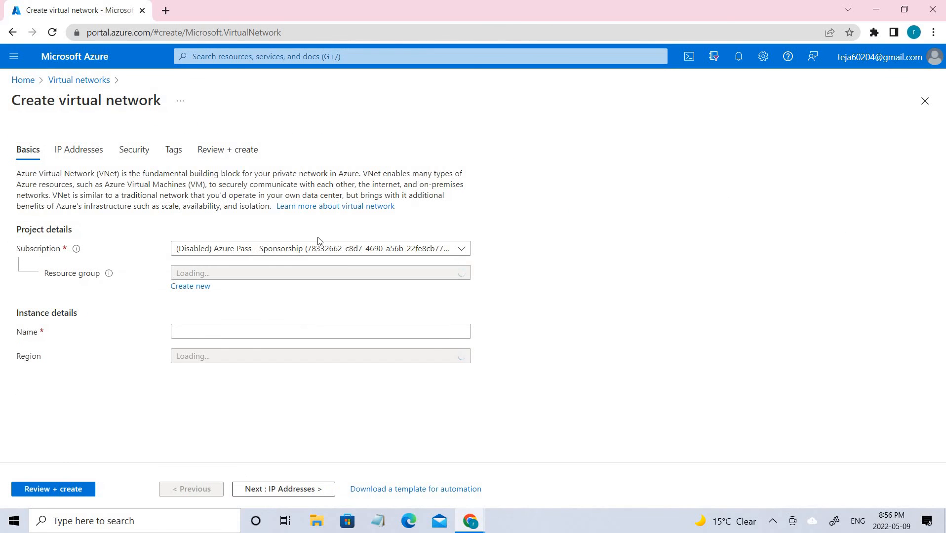
{"action": "left_click", "coordinate": [322, 249]}
{"action": "left_click", "coordinate": [247, 329]}
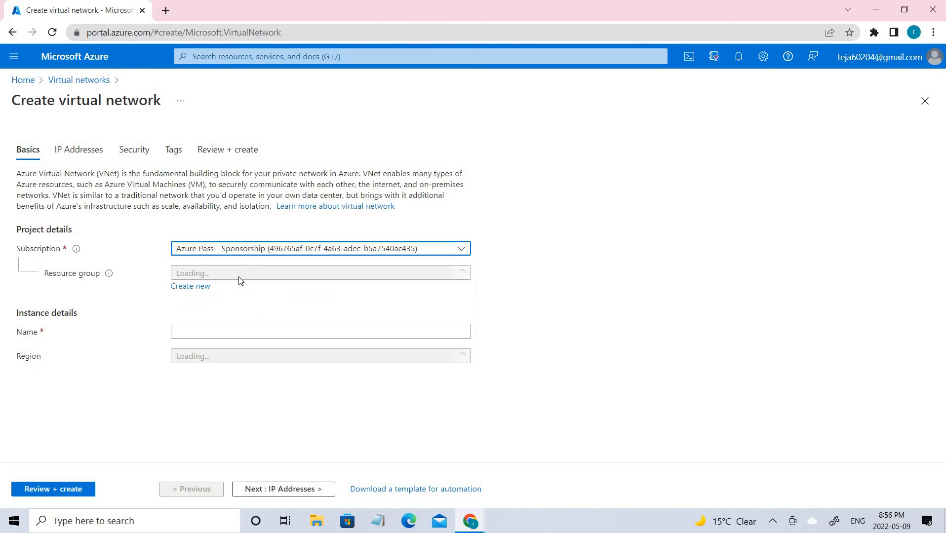
{"action": "left_click", "coordinate": [240, 275]}
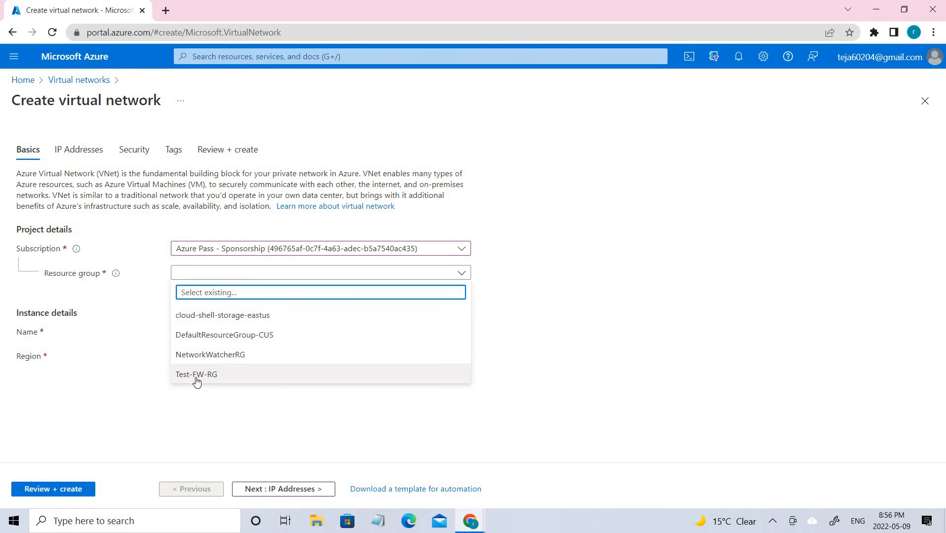
{"action": "left_click", "coordinate": [196, 375]}
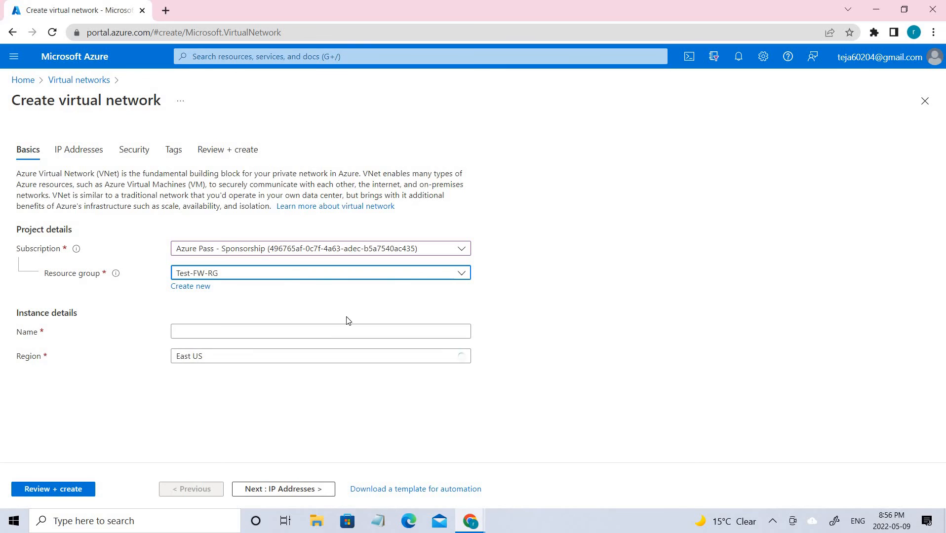
Enter Test-FW-VN as the name of the new virtual network
{"action": "left_click", "coordinate": [261, 328]}
{"action": "type", "text": "Test-FW-VN"}
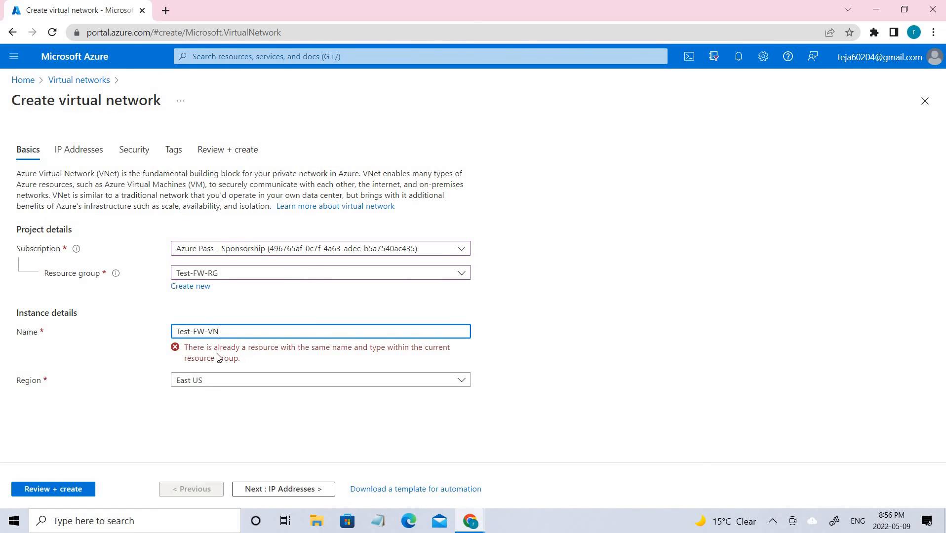
{"action": "left_click_drag", "start_coordinate": [241, 364], "coordinate": [224, 334]}
{"action": "left_click", "coordinate": [224, 334]}
Set the virtual network's IPv4 address space to 10.0.0.0/16
{"action": "left_click", "coordinate": [78, 150]}
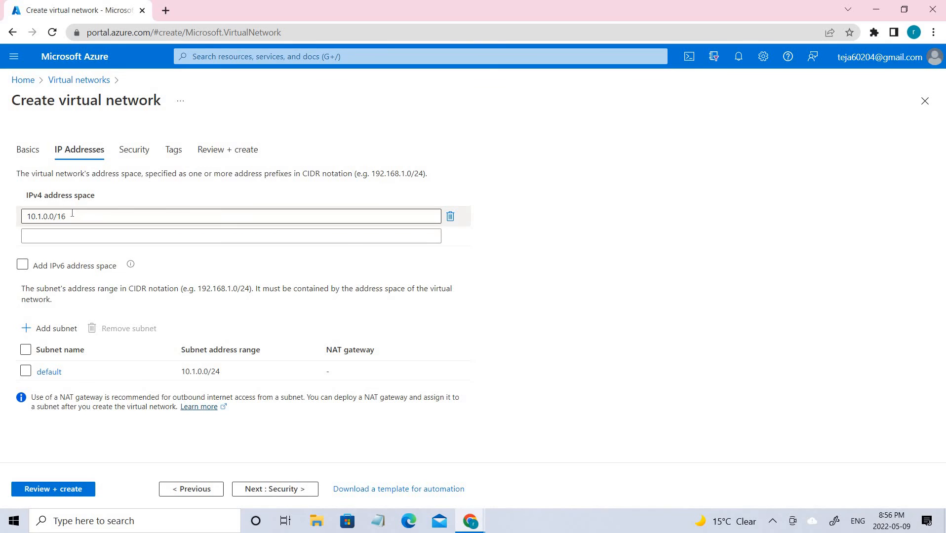
{"action": "left_click", "coordinate": [45, 214]}
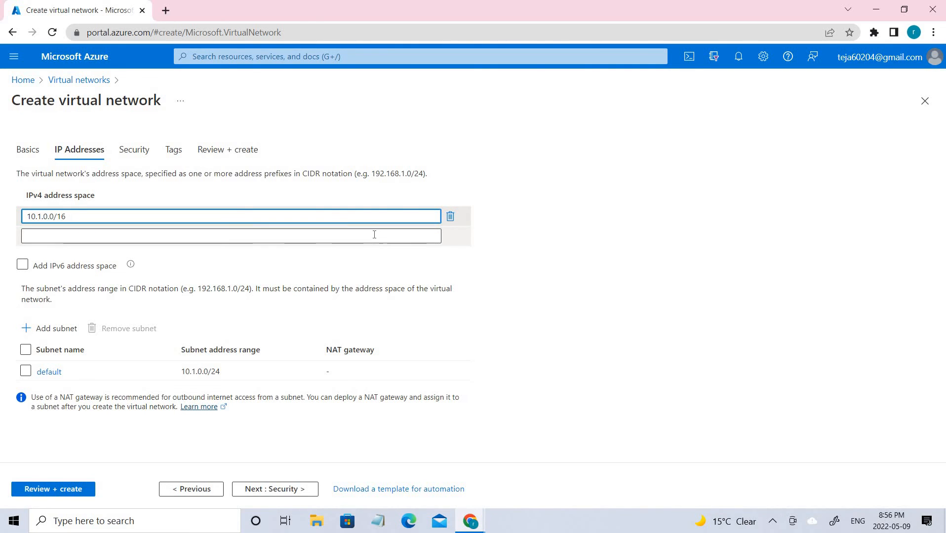
{"action": "key", "text": "BackSpace"}
{"action": "type", "text": "0"}
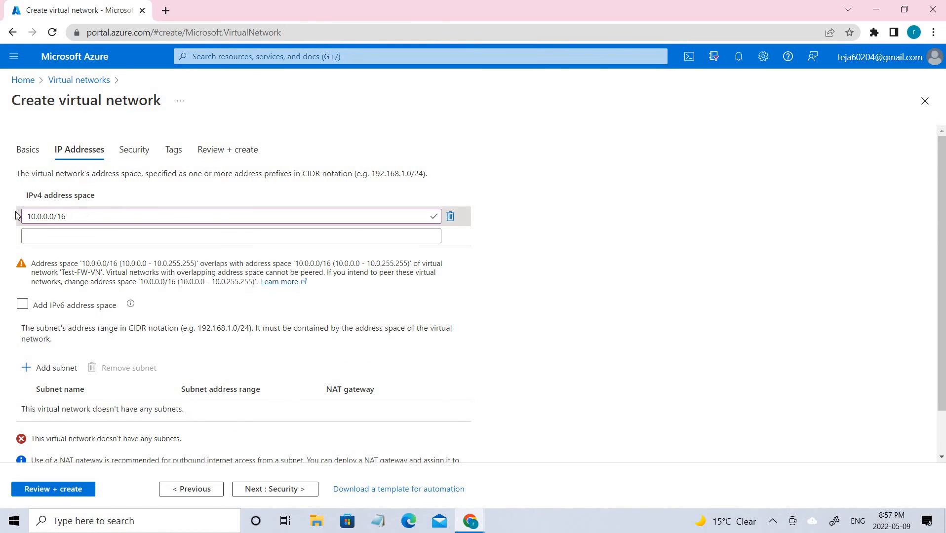
{"action": "left_click_drag", "start_coordinate": [19, 216], "coordinate": [230, 234]}
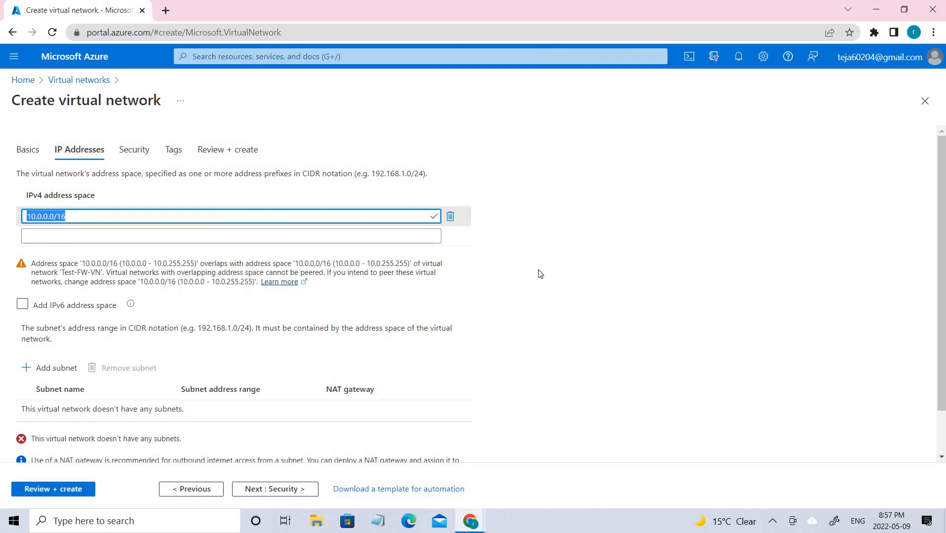
{"action": "scroll", "coordinate": [533, 278], "scroll_direction": "down", "scroll_amount": 1}
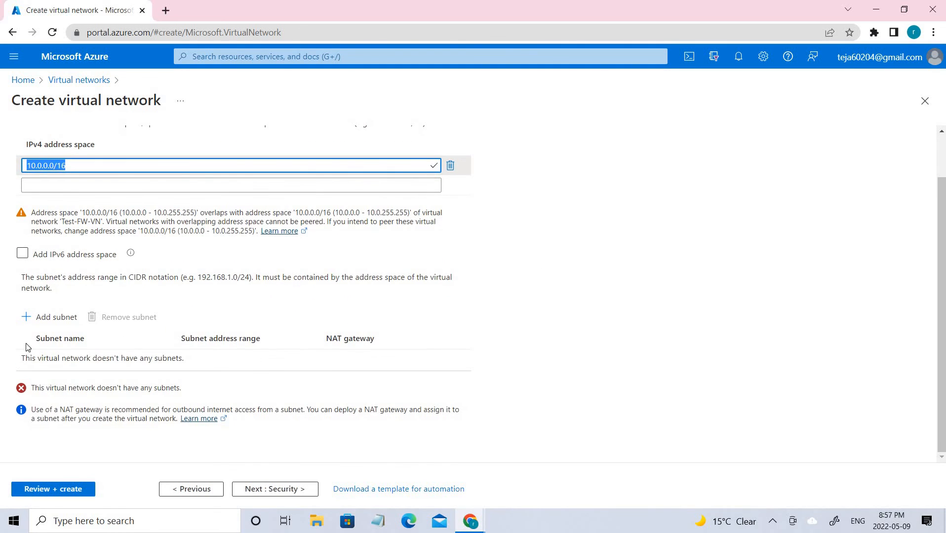
Start a new subnet named AzureFirewallSubnet with the address range 10.0.1.0/26
{"action": "left_click", "coordinate": [32, 319]}
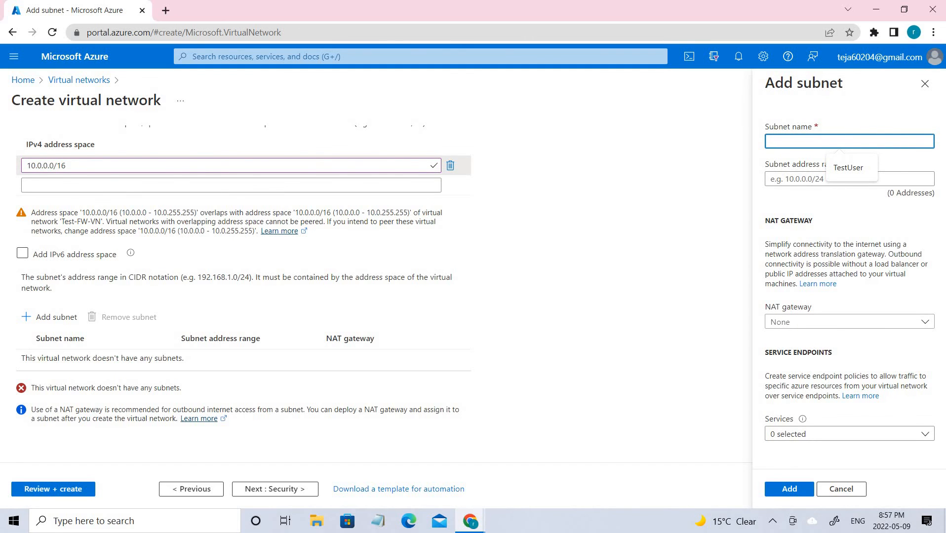
{"action": "left_click", "coordinate": [786, 142]}
{"action": "type", "text": "AzureFirewallSubnet"}
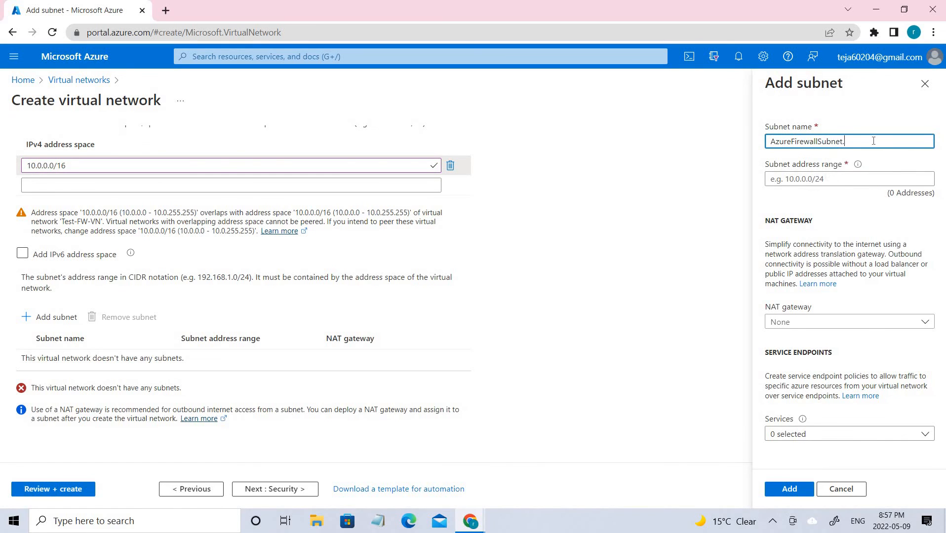
{"action": "key", "text": "BackSpace"}
{"action": "key", "text": "alt+Tab"}
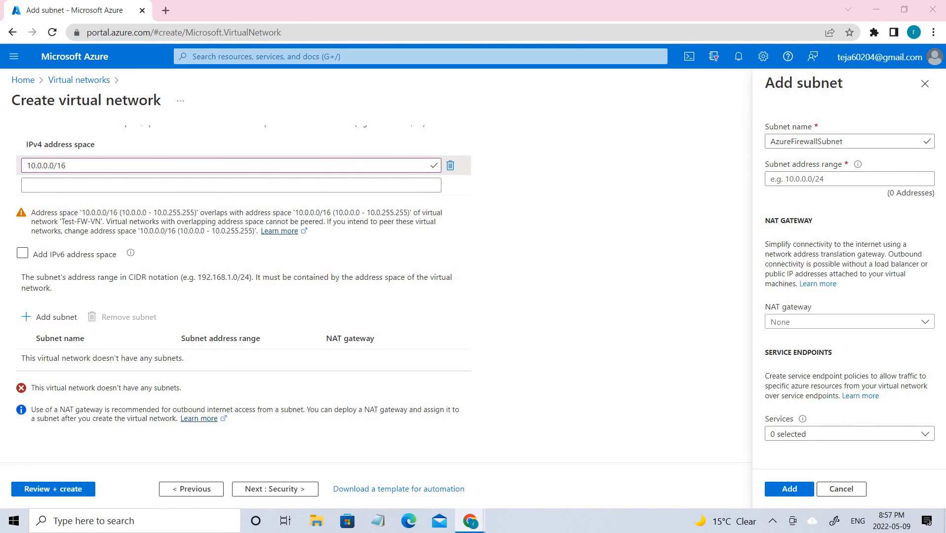
{"action": "left_click", "coordinate": [820, 178]}
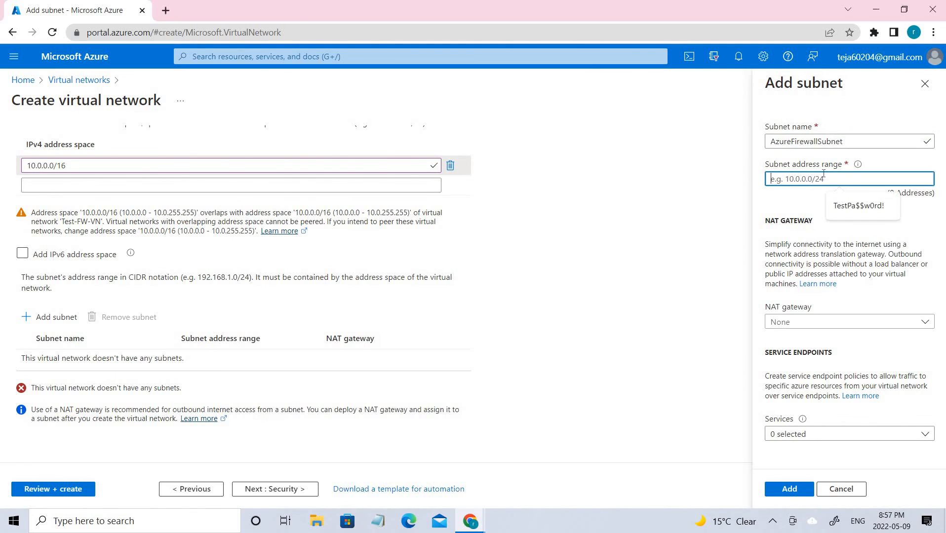
{"action": "type", "text": "10.0.1.0/26"}
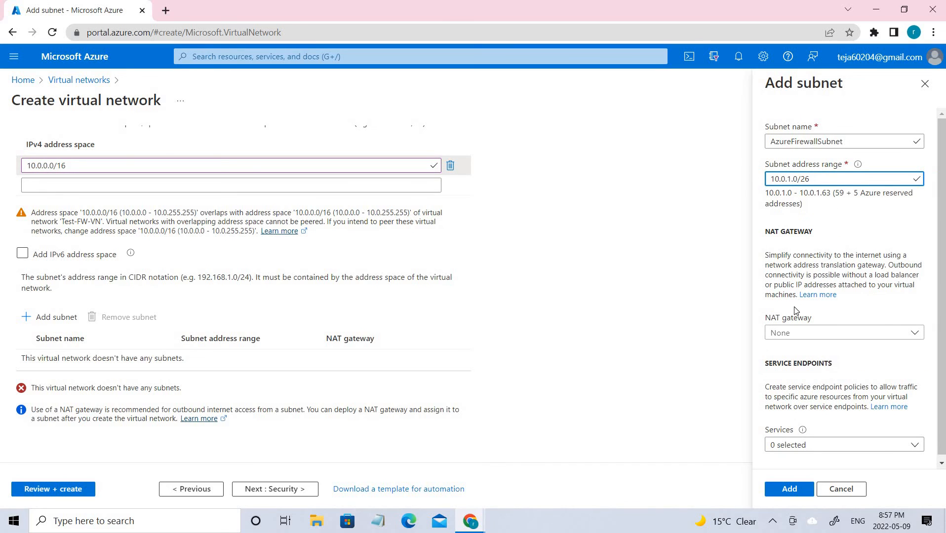
{"action": "scroll", "coordinate": [841, 446], "scroll_direction": "down", "scroll_amount": 1}
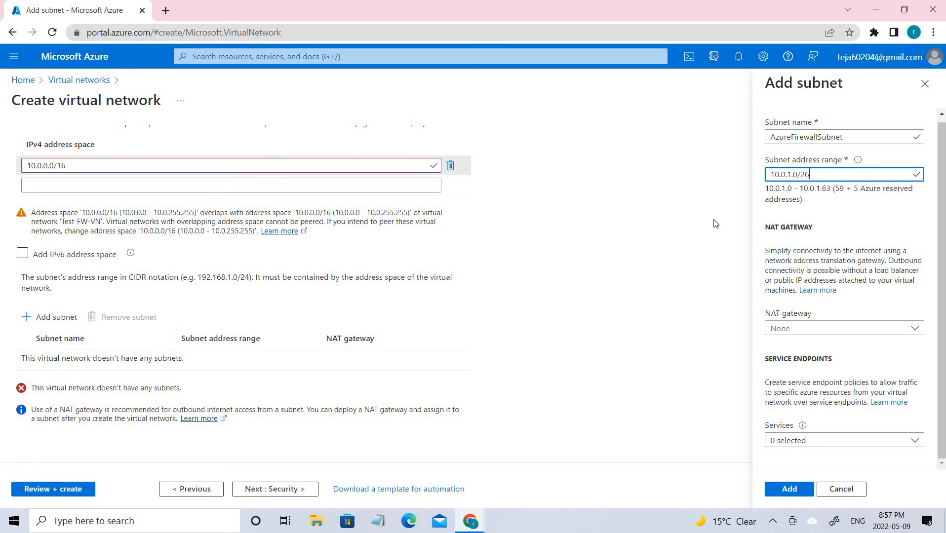
Replace the name of the new subnet with Workload-SN
{"action": "double_click", "coordinate": [853, 141]}
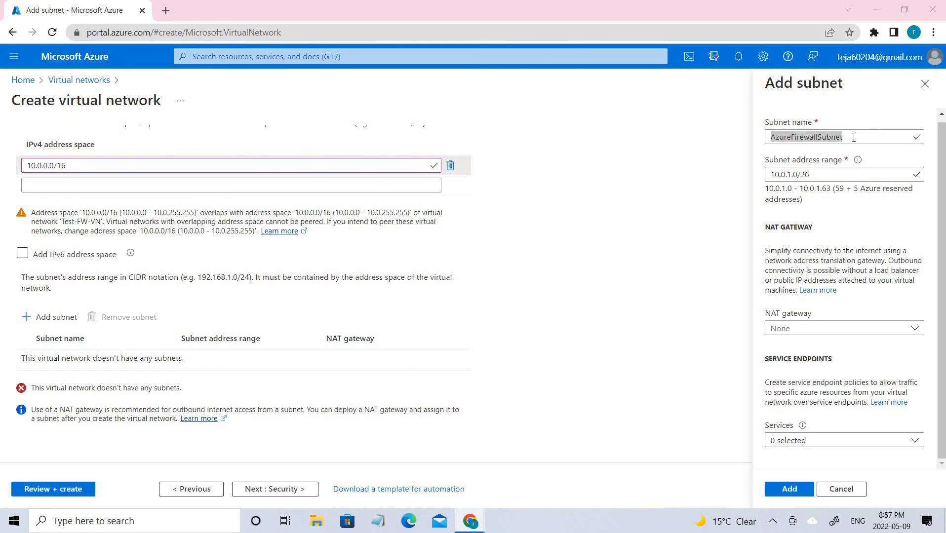
{"action": "left_click_drag", "start_coordinate": [853, 137], "coordinate": [736, 144]}
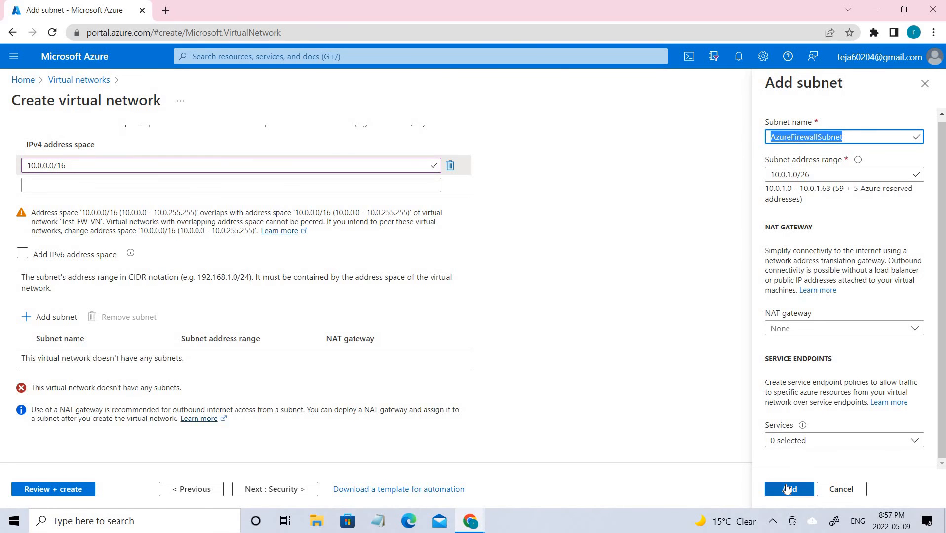
{"action": "key", "text": "BackSpace"}
{"action": "type", "text": "Workload-SN"}
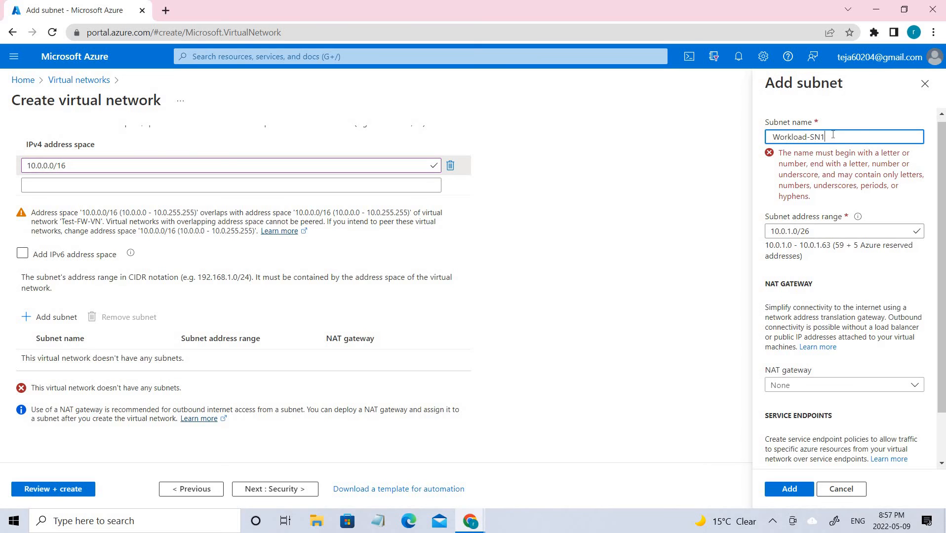
{"action": "type", "text": "1"}
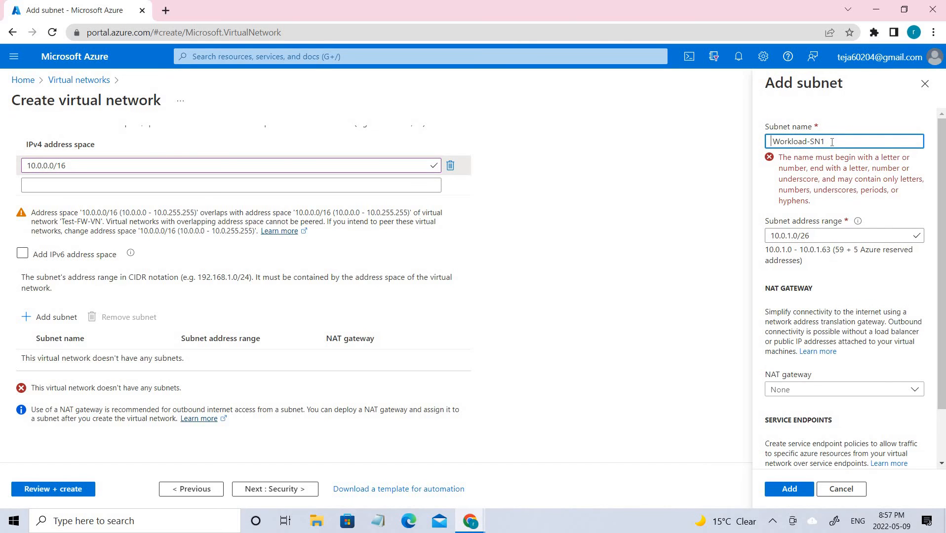
{"action": "key", "text": "BackSpace"}
{"action": "key", "text": "BackSpace"}
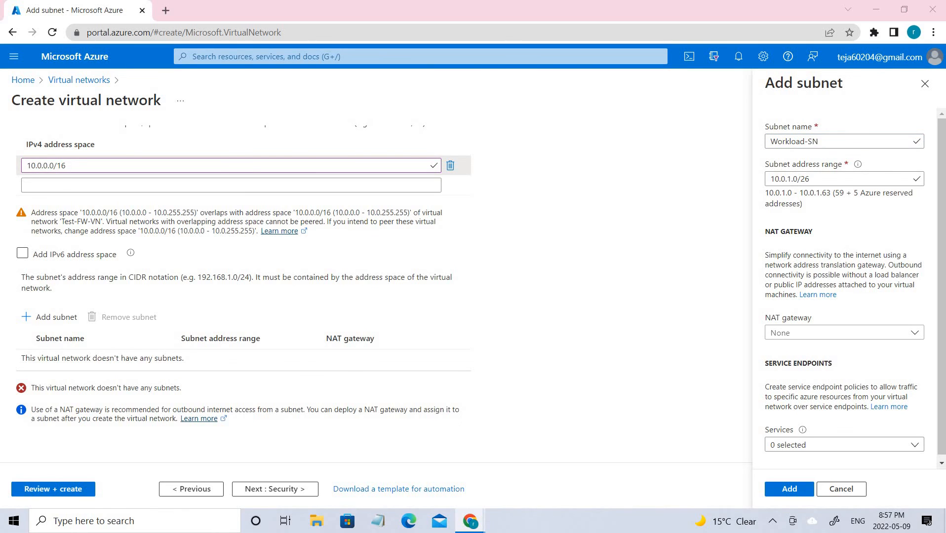
Set the subnet's address range to 10.0.2.0/24 and cancel adding the subnet
{"action": "left_click", "coordinate": [801, 180]}
{"action": "key", "text": "ctrl+a"}
{"action": "type", "text": "10.0.2.0/24"}
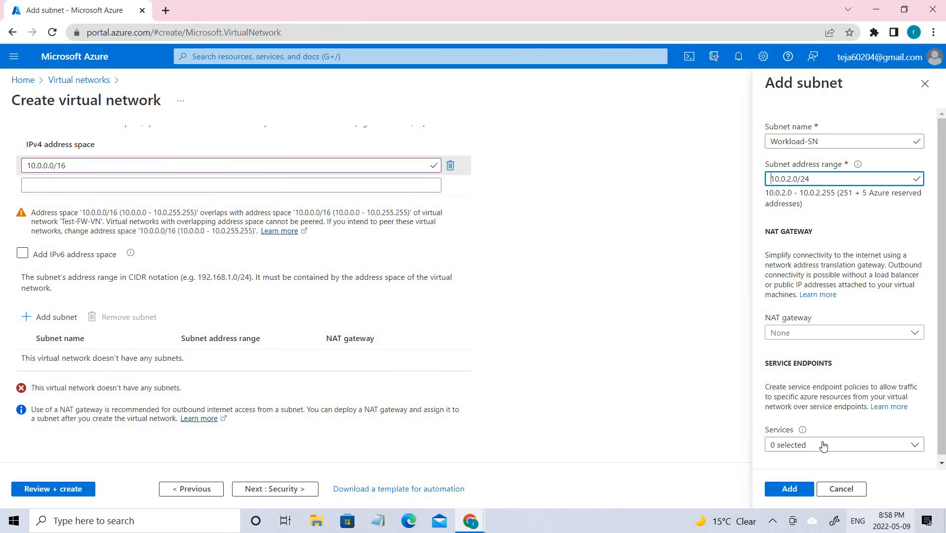
{"action": "scroll", "coordinate": [769, 472], "scroll_direction": "down", "scroll_amount": 1}
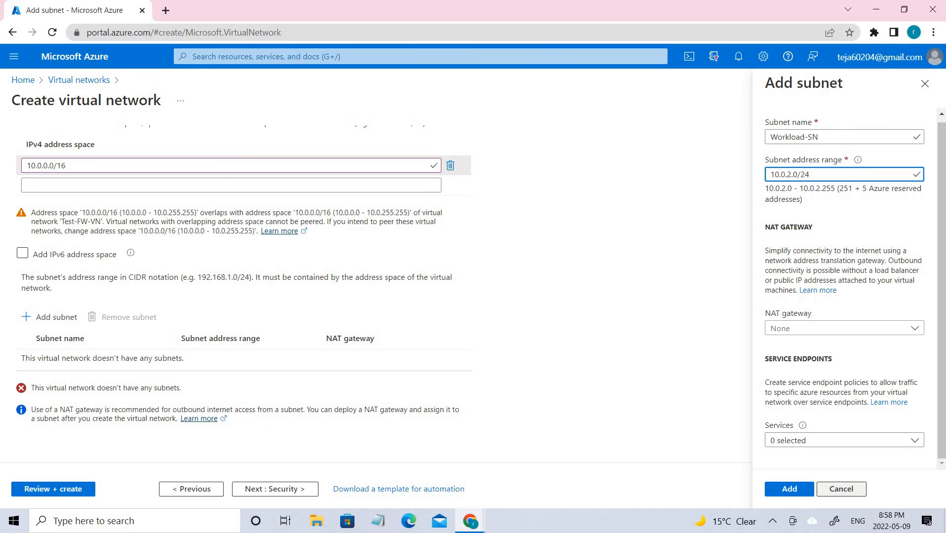
{"action": "left_click", "coordinate": [848, 490]}
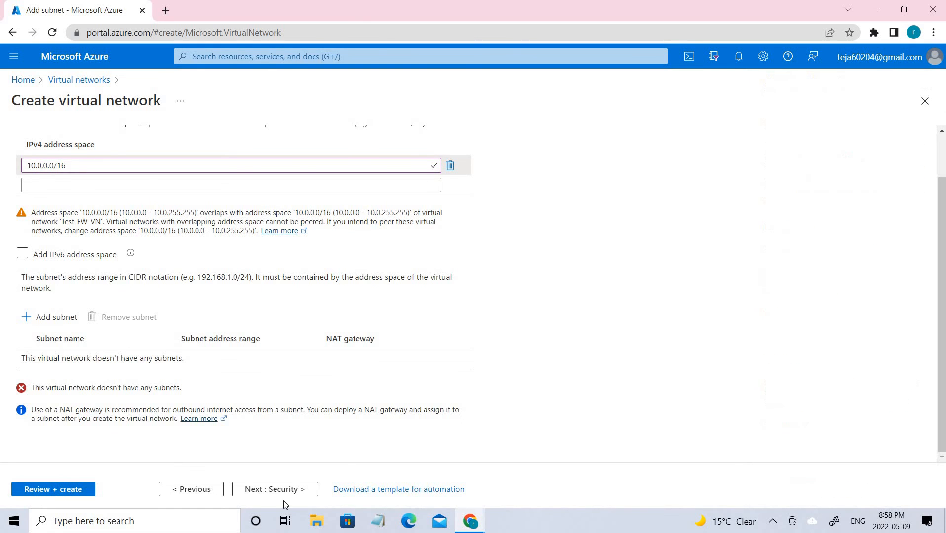
Check the new virtual network's validation review and its basic settings
{"action": "scroll", "coordinate": [252, 158], "scroll_direction": "up", "scroll_amount": 1}
{"action": "left_click", "coordinate": [249, 152]}
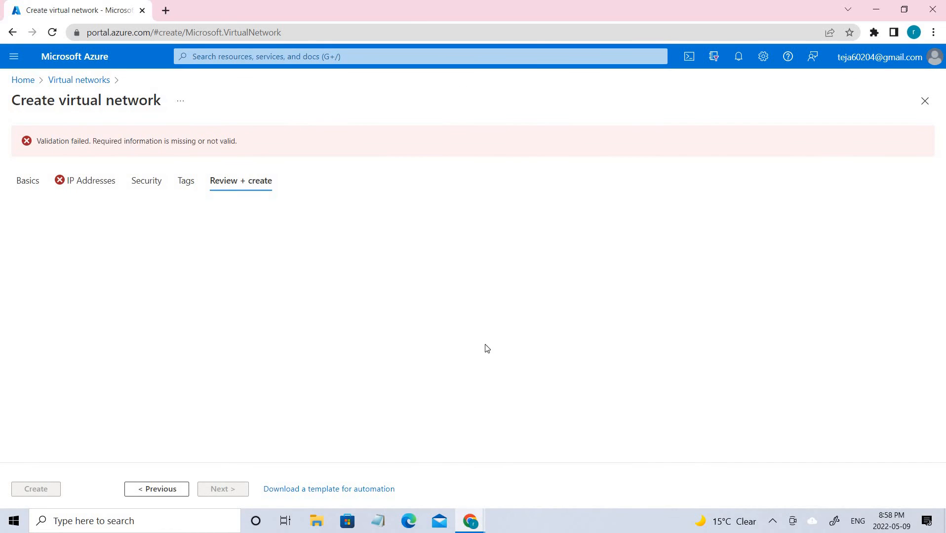
{"action": "left_click", "coordinate": [28, 181]}
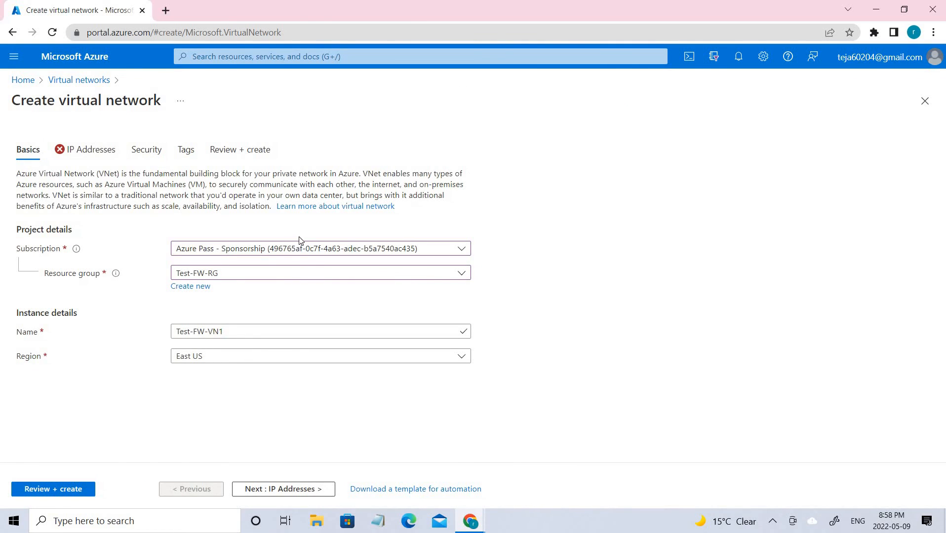
Abandon the unfinished virtual network and view the subnets of the existing Test-FW-VN network
{"action": "left_click", "coordinate": [62, 82]}
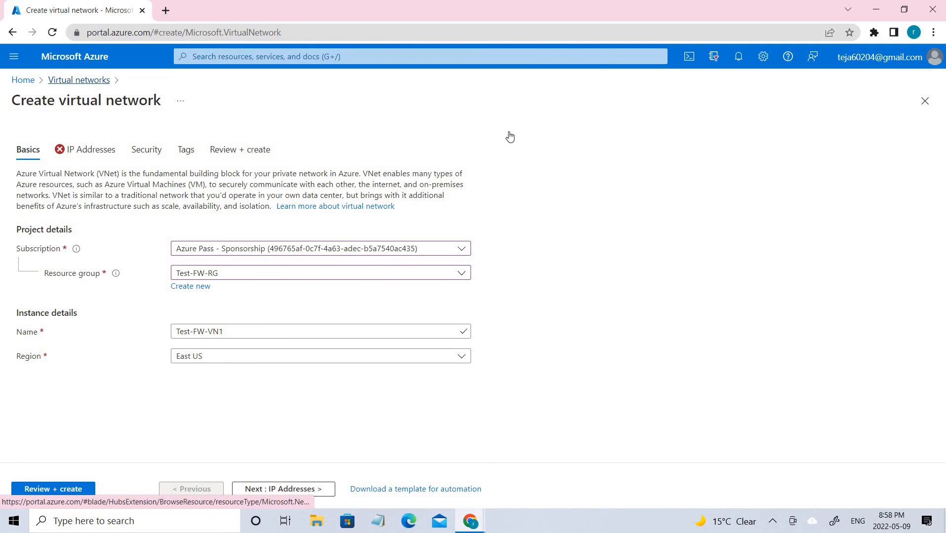
{"action": "left_click", "coordinate": [530, 103]}
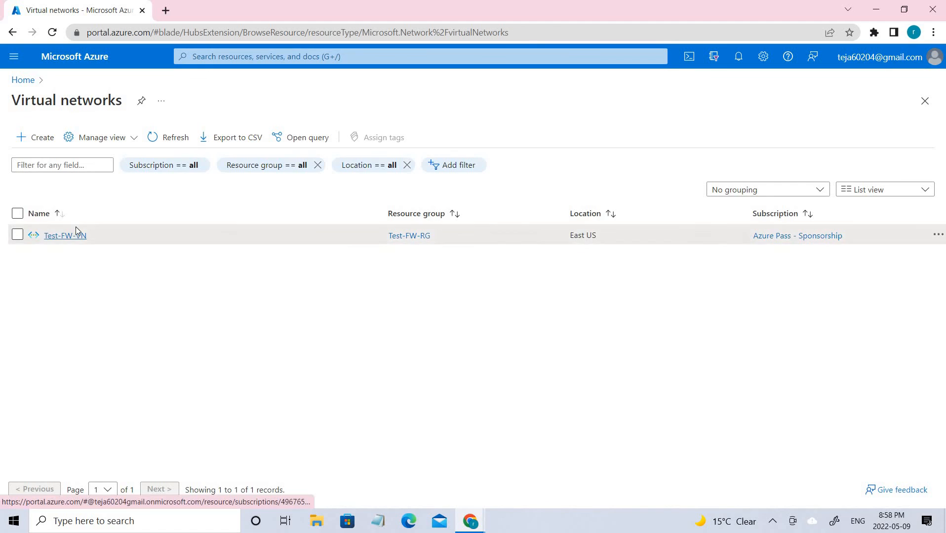
{"action": "left_click", "coordinate": [52, 236]}
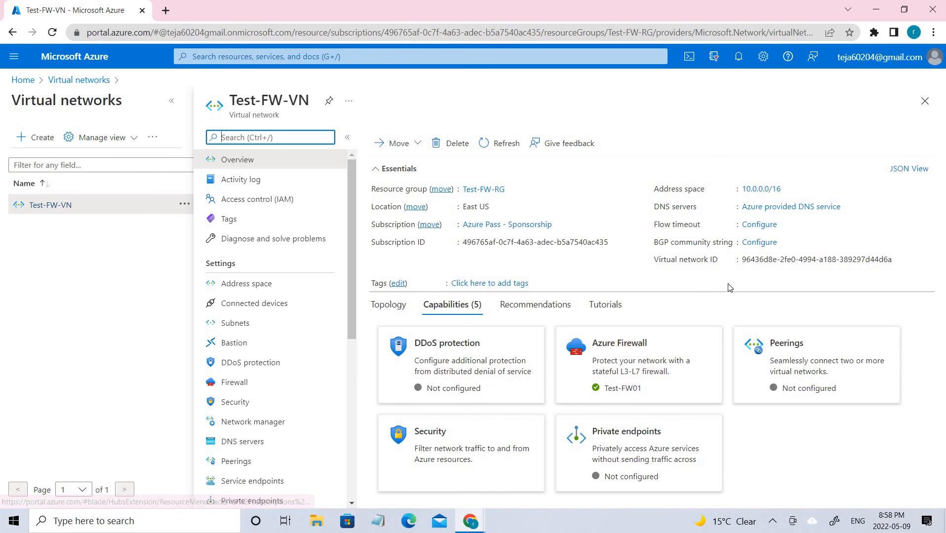
{"action": "left_click", "coordinate": [244, 324]}
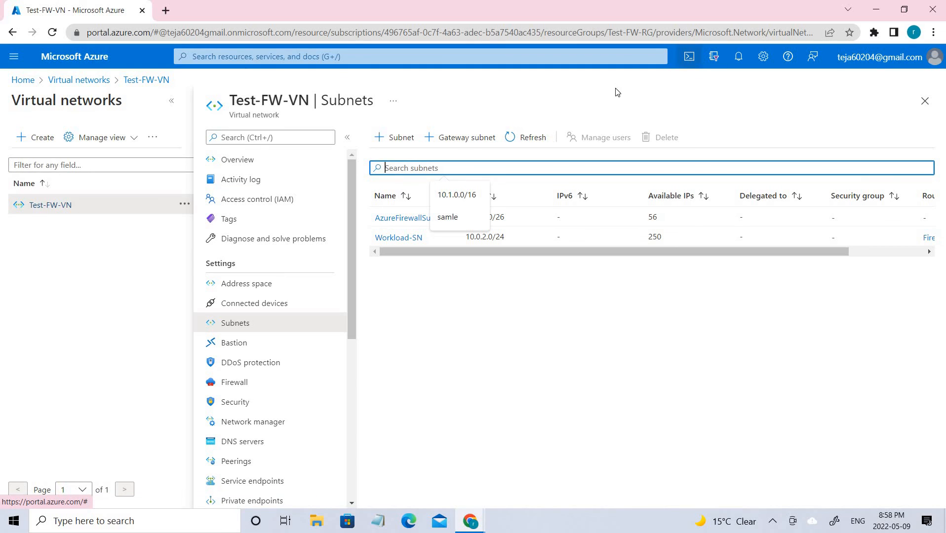
Start a Cloud Shell PowerShell session, browse the M06 exercise files for upload and cancel the file selection
{"action": "left_click", "coordinate": [689, 56]}
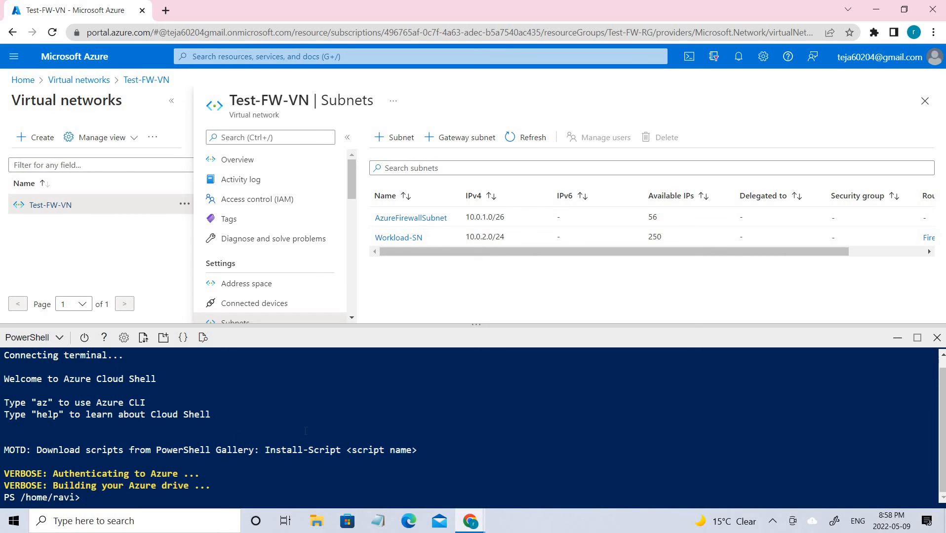
{"action": "left_click", "coordinate": [143, 337]}
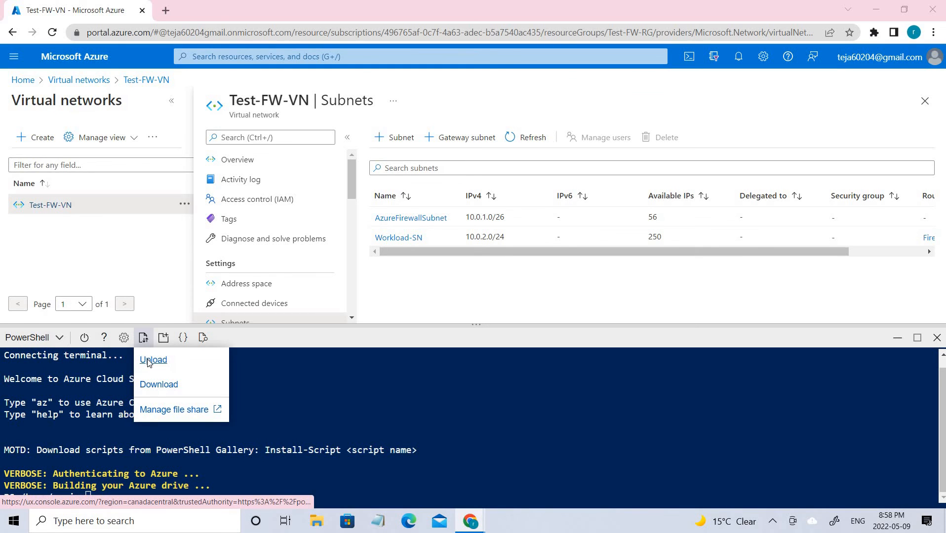
{"action": "left_click", "coordinate": [147, 361]}
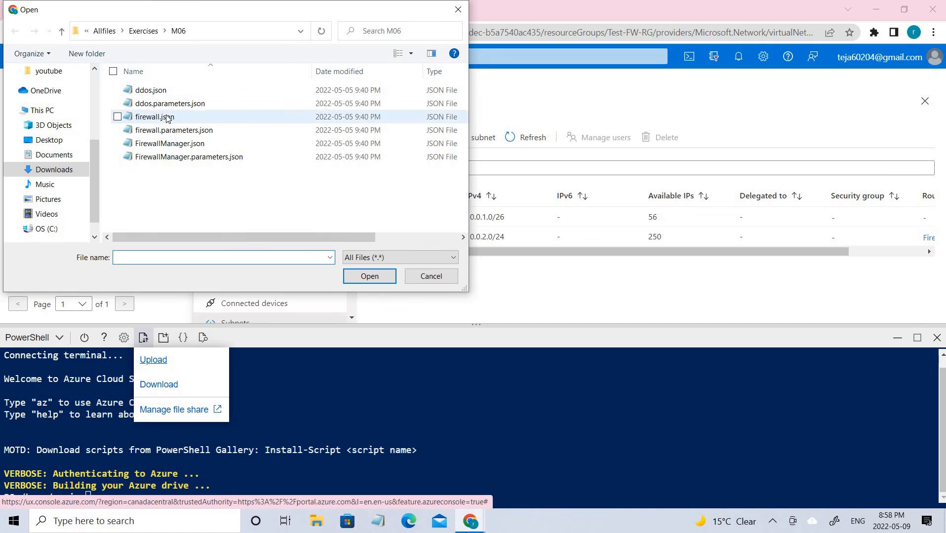
{"action": "left_click", "coordinate": [431, 277]}
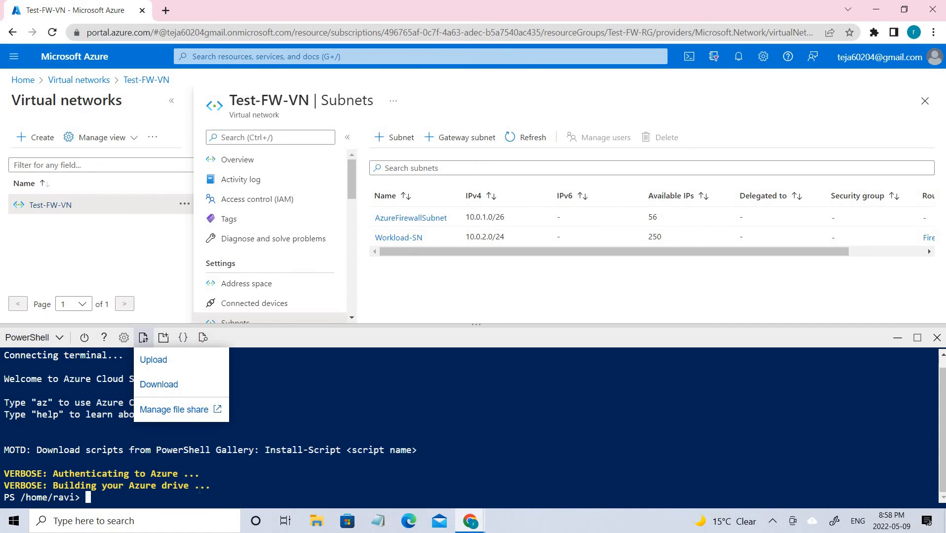
List the files in the Cloud Shell home directory with ls and highlight firewall.json and firewall.parameters.json
{"action": "left_click", "coordinate": [199, 490]}
{"action": "type", "text": "ls"}
{"action": "key", "text": "Return"}
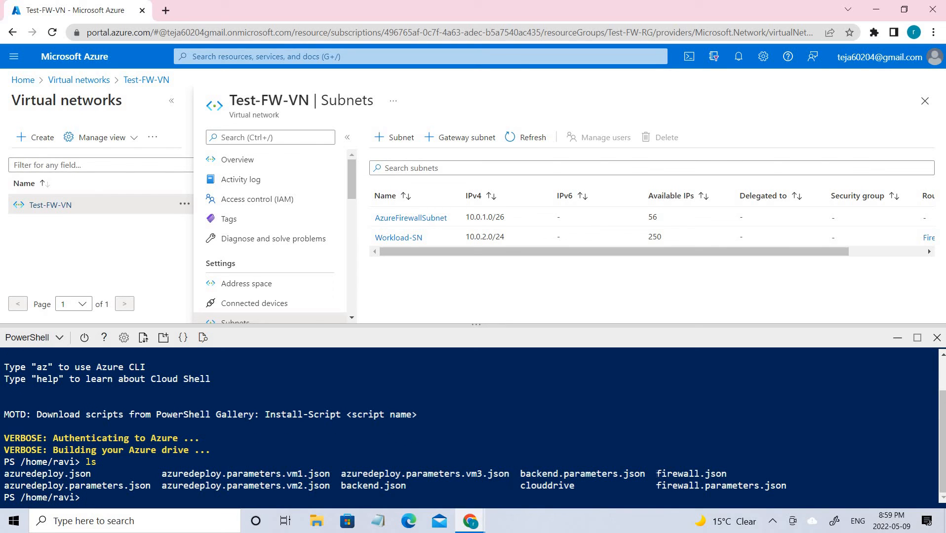
{"action": "left_click_drag", "start_coordinate": [768, 472], "coordinate": [655, 473]}
{"action": "left_click_drag", "start_coordinate": [802, 487], "coordinate": [611, 488]}
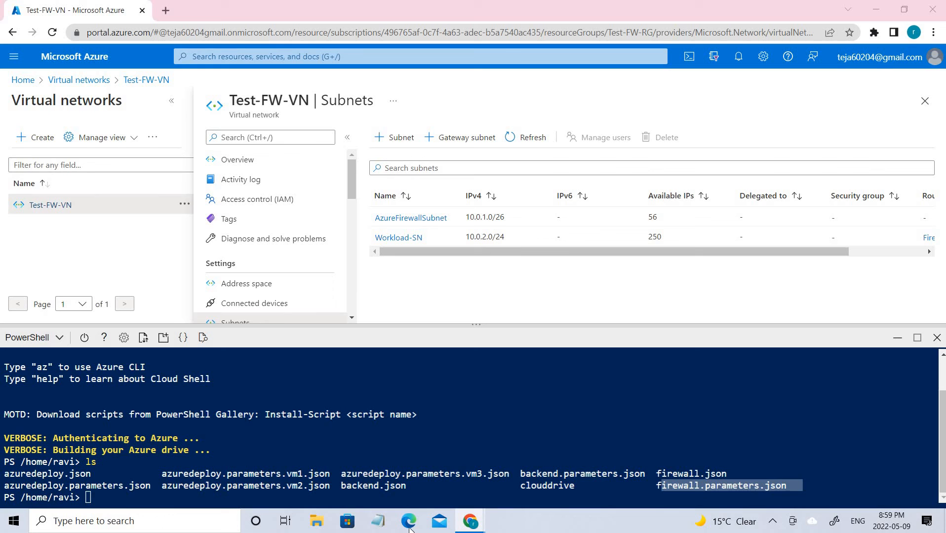
In Notepad, draft the New-AzResourceGroupDeployment commands for Test-FW-RG using firewall.json and firewall.parameters.json, review them and discard the note
{"action": "left_click", "coordinate": [379, 521]}
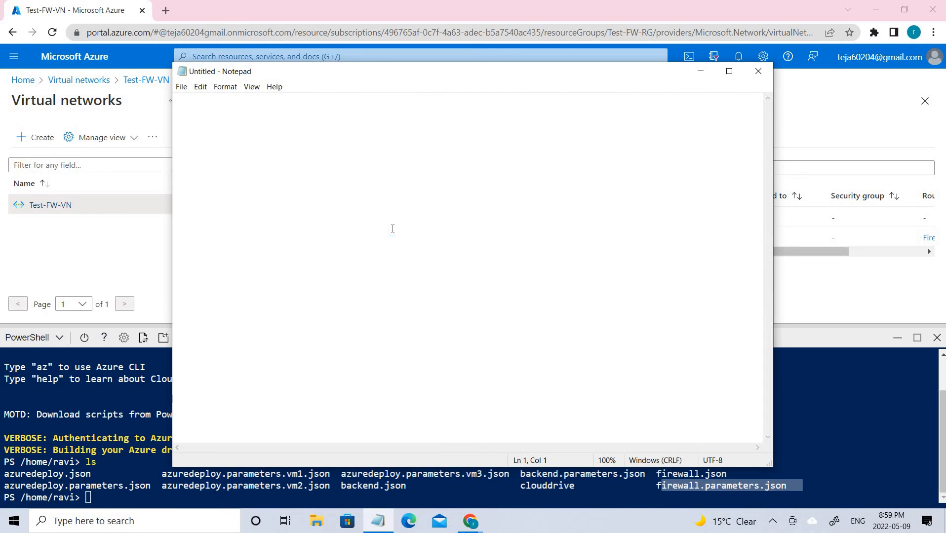
{"action": "type", "text": "$RGName = \"Test-FW-RG\"  New-AzResourceGroupDeployment -ResourceGroupName $RGName -TemplateFile firewall.json -TemplateParameterFile firewall.parameters.json"}
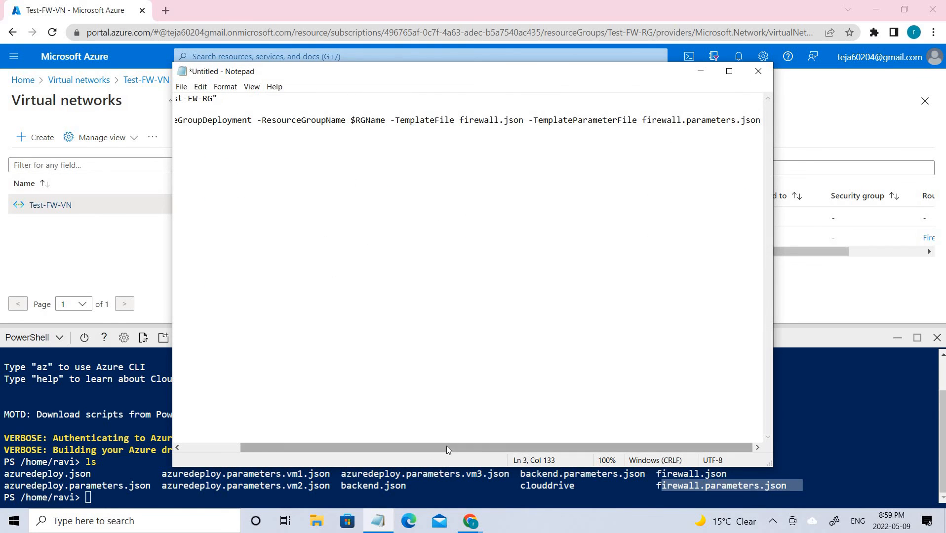
{"action": "left_click_drag", "start_coordinate": [448, 450], "coordinate": [247, 405]}
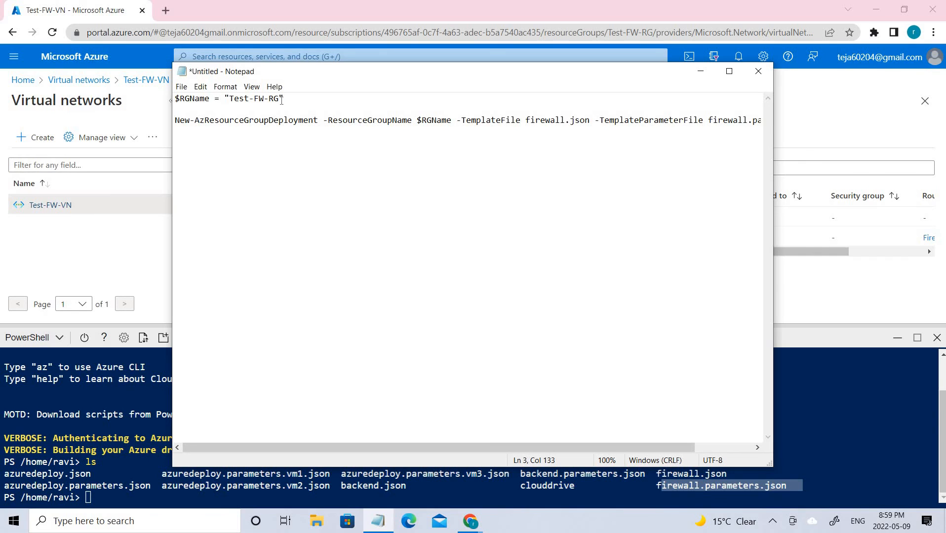
{"action": "left_click_drag", "start_coordinate": [285, 99], "coordinate": [182, 100]}
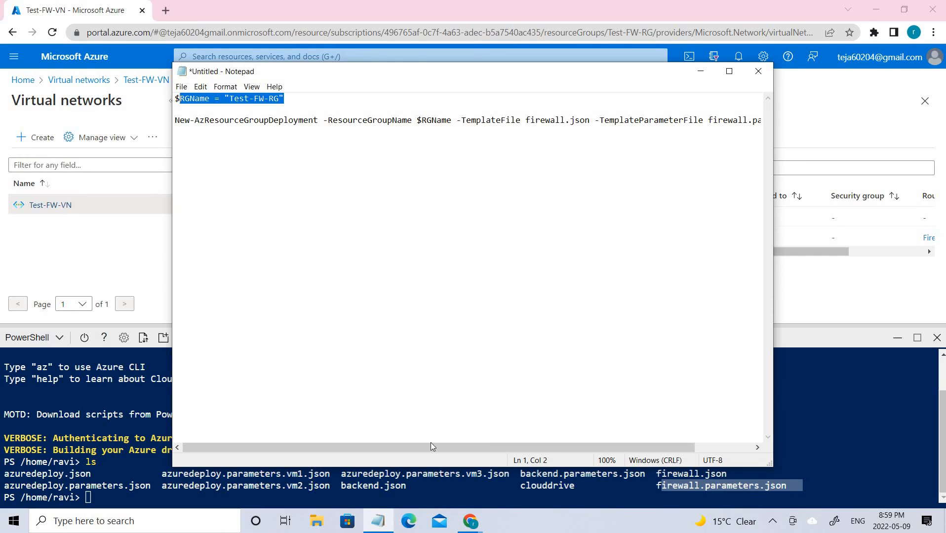
{"action": "left_click_drag", "start_coordinate": [475, 449], "coordinate": [533, 450]}
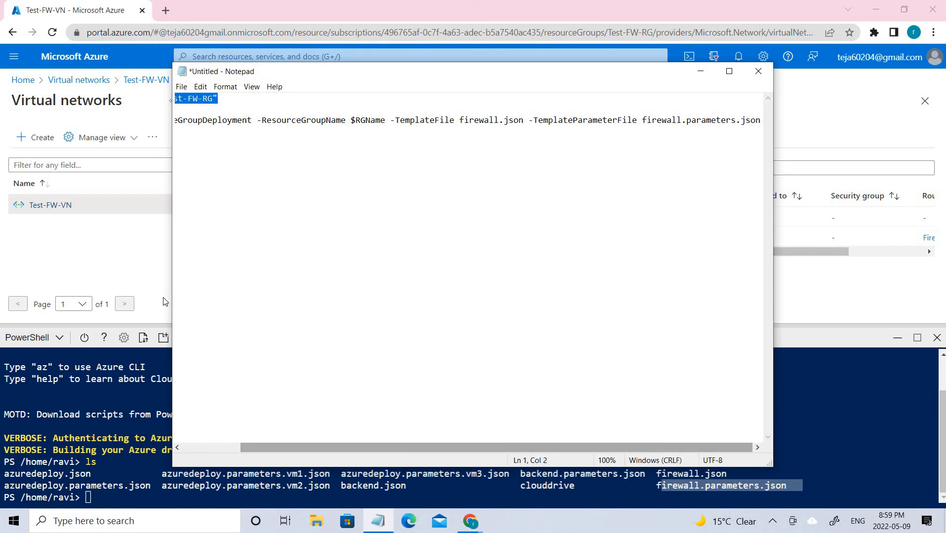
{"action": "left_click_drag", "start_coordinate": [519, 448], "coordinate": [459, 447]}
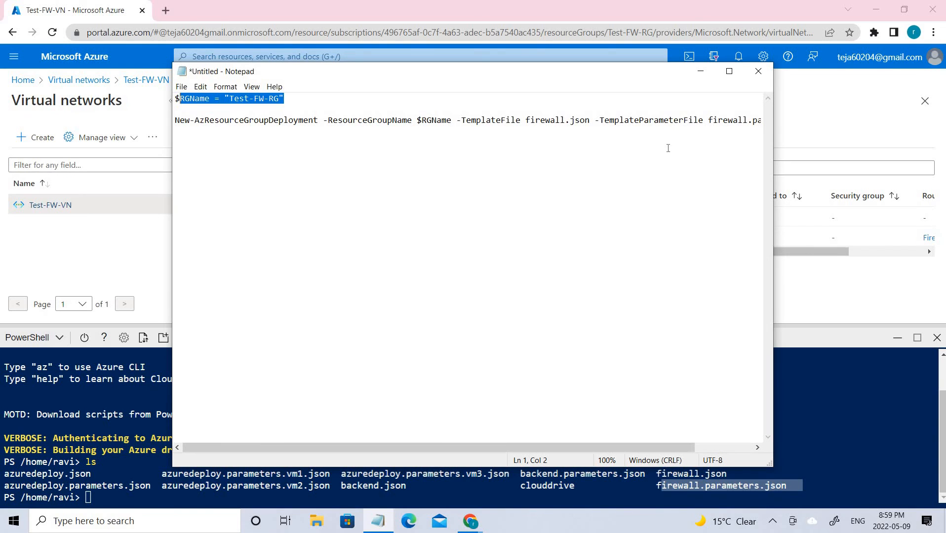
{"action": "left_click", "coordinate": [757, 72]}
{"action": "left_click", "coordinate": [480, 262]}
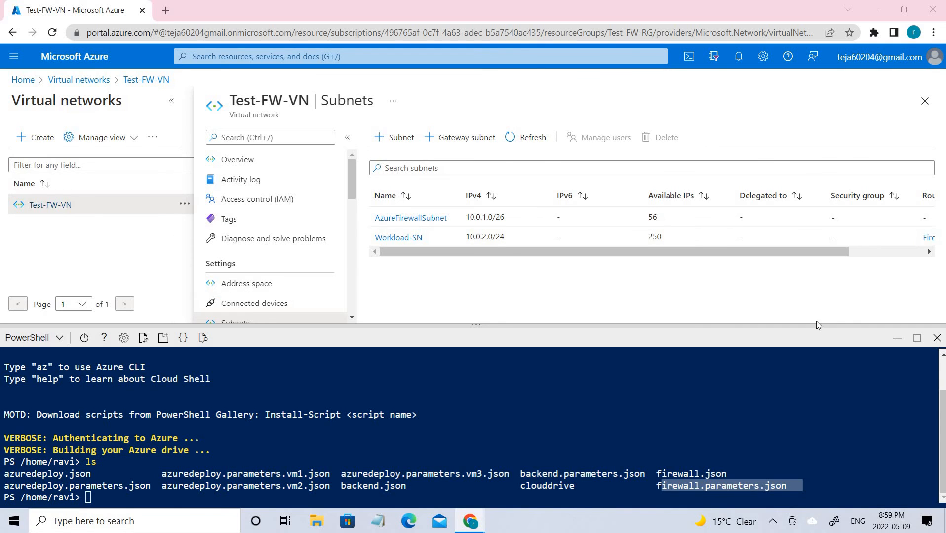
Minimize Cloud Shell in the Azure portal and open the Srv-Work virtual machine
{"action": "left_click", "coordinate": [897, 337]}
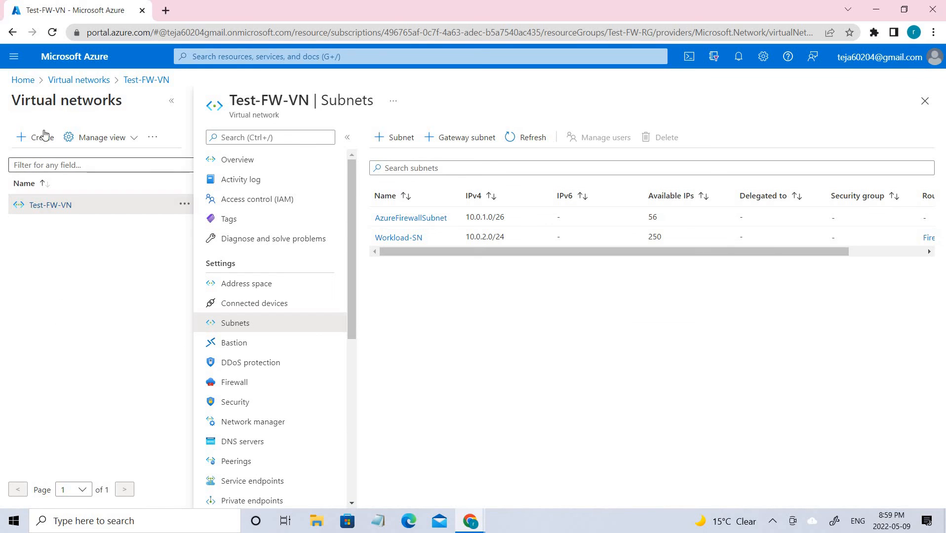
{"action": "left_click", "coordinate": [81, 81]}
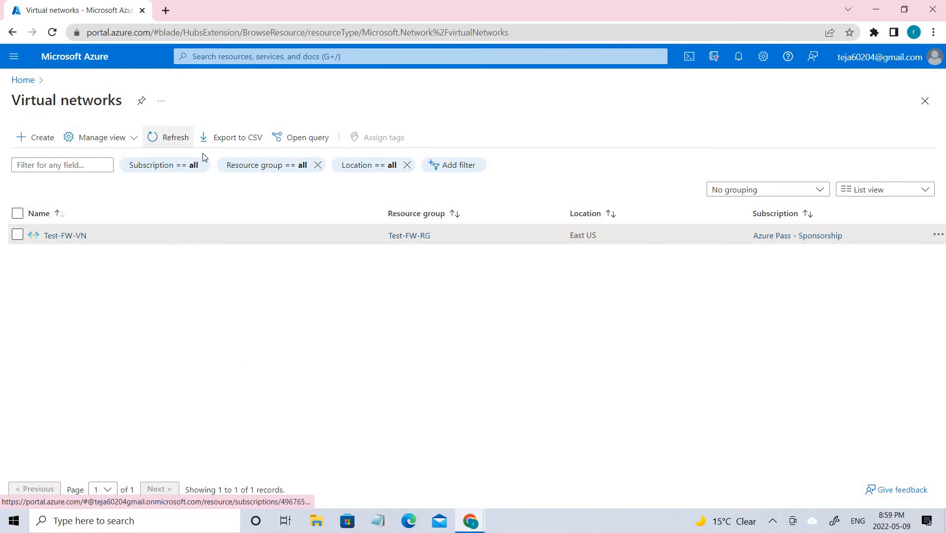
{"action": "left_click", "coordinate": [16, 80]}
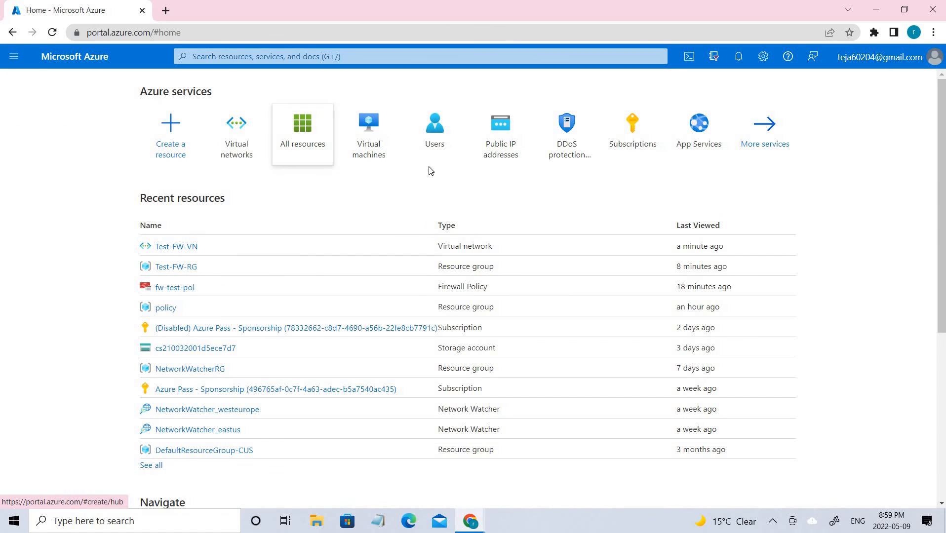
{"action": "left_click", "coordinate": [377, 139]}
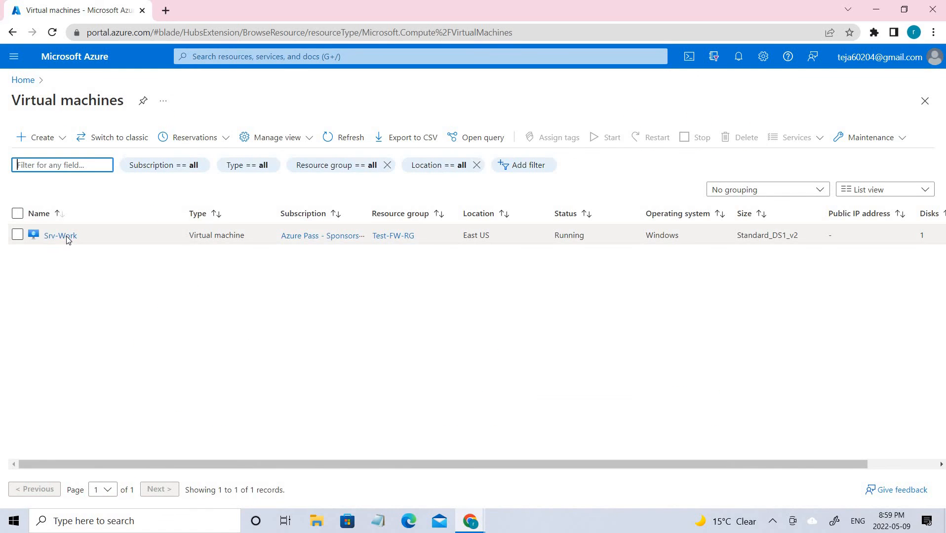
{"action": "left_click", "coordinate": [67, 239]}
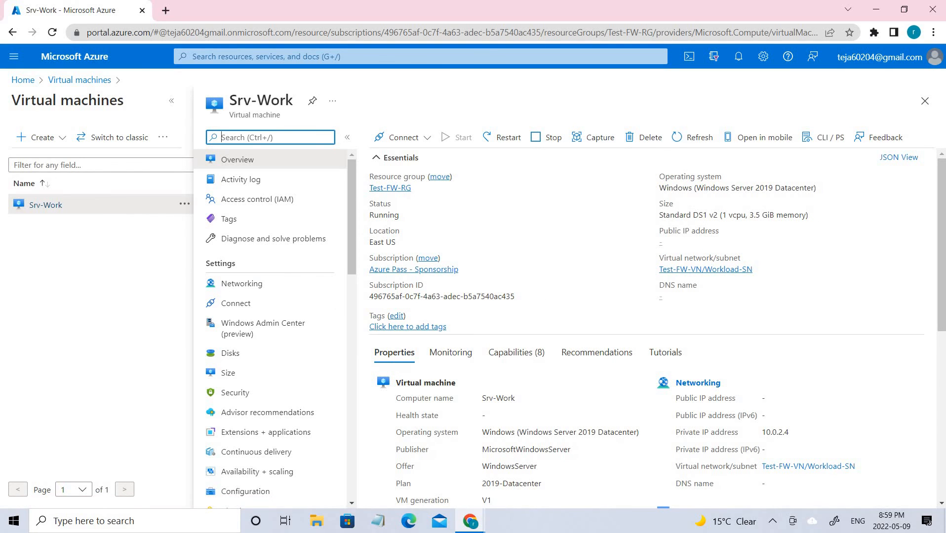
Copy the NIC private IP entry from the Srv-Work virtual machine's networking settings
{"action": "left_click", "coordinate": [254, 283]}
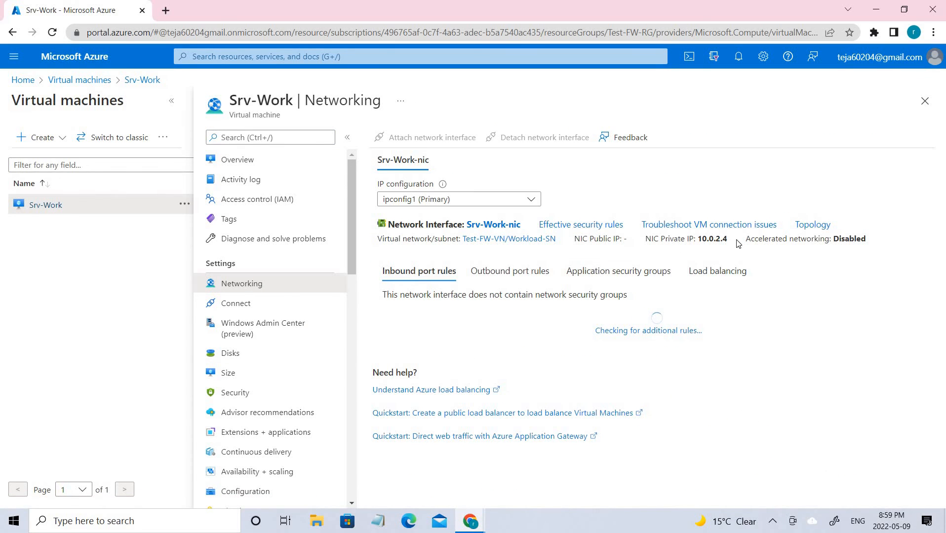
{"action": "left_click_drag", "start_coordinate": [697, 239], "coordinate": [646, 241]}
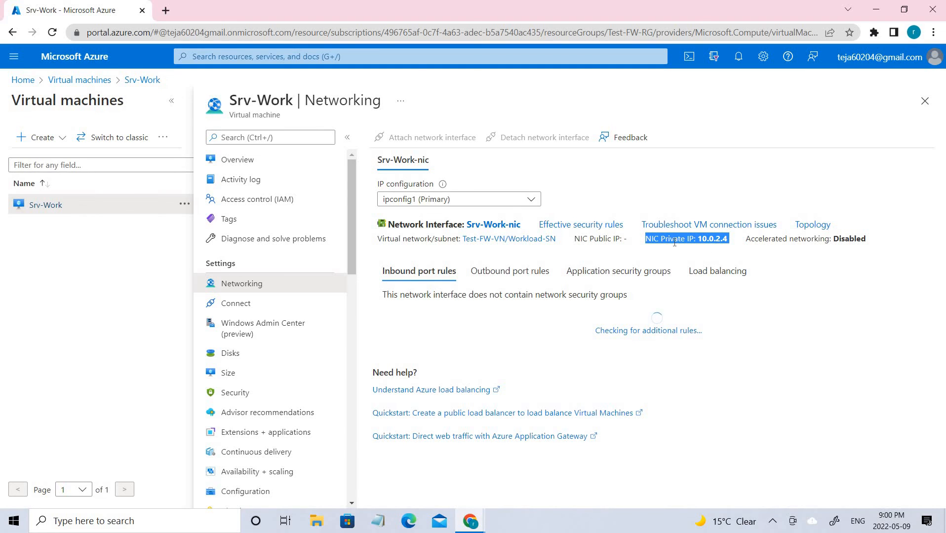
{"action": "left_click", "coordinate": [730, 242]}
{"action": "left_click_drag", "start_coordinate": [729, 241], "coordinate": [646, 240]}
{"action": "key", "text": "ctrl+c"}
{"action": "right_click", "coordinate": [645, 240]}
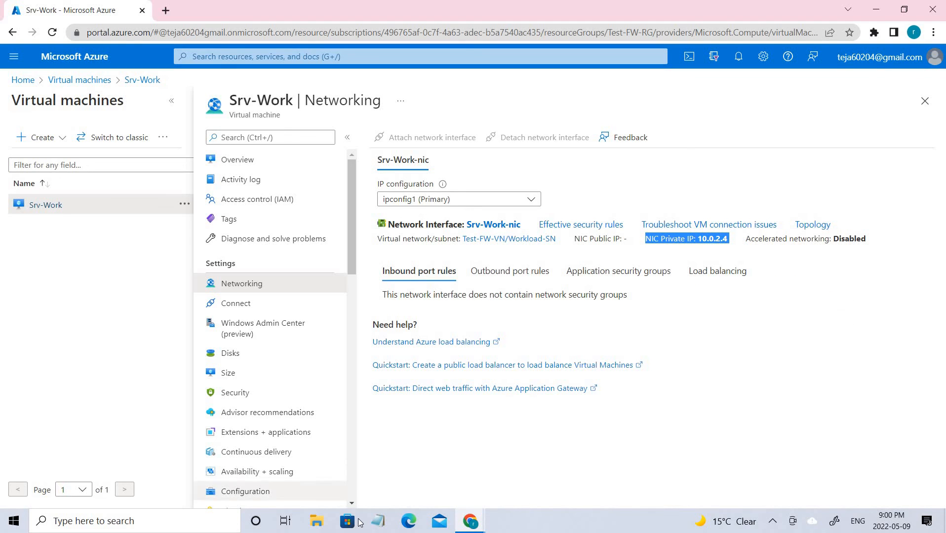
Paste the copied NIC private IP entry into a blank Notepad note and return to the Azure portal
{"action": "left_click", "coordinate": [378, 521]}
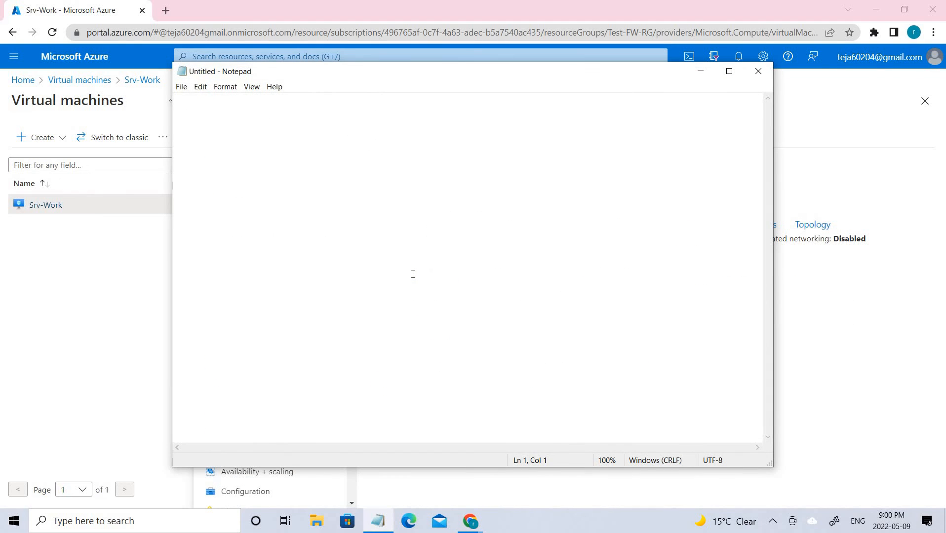
{"action": "key", "text": "ctrl+v"}
{"action": "key", "text": "alt+Tab"}
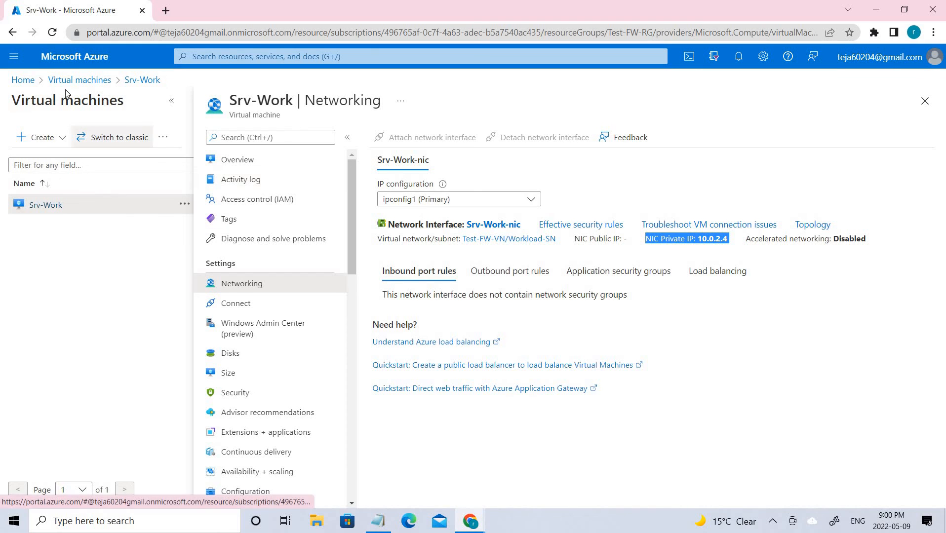
Search the marketplace for firewall, open Microsoft's Firewall offering, highlight its description and start creating the firewall
{"action": "left_click", "coordinate": [21, 82]}
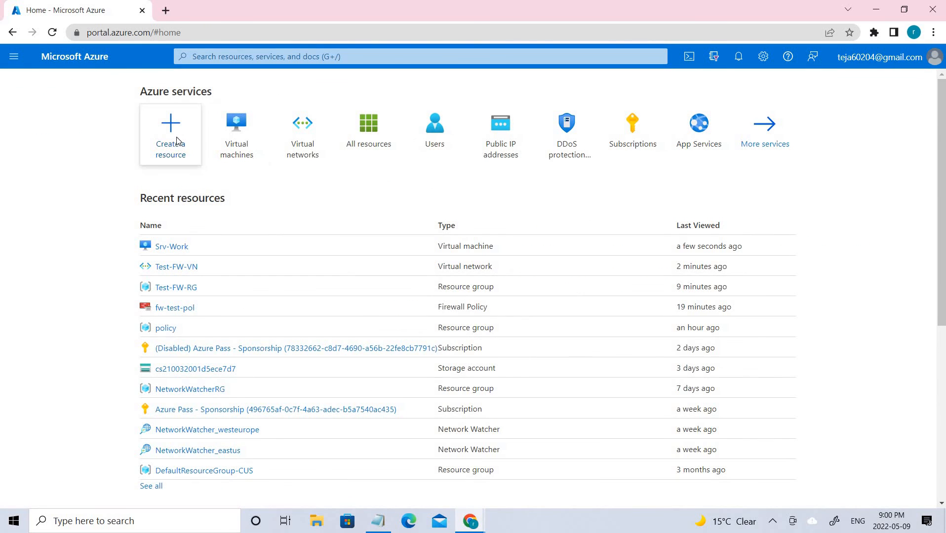
{"action": "left_click", "coordinate": [177, 137]}
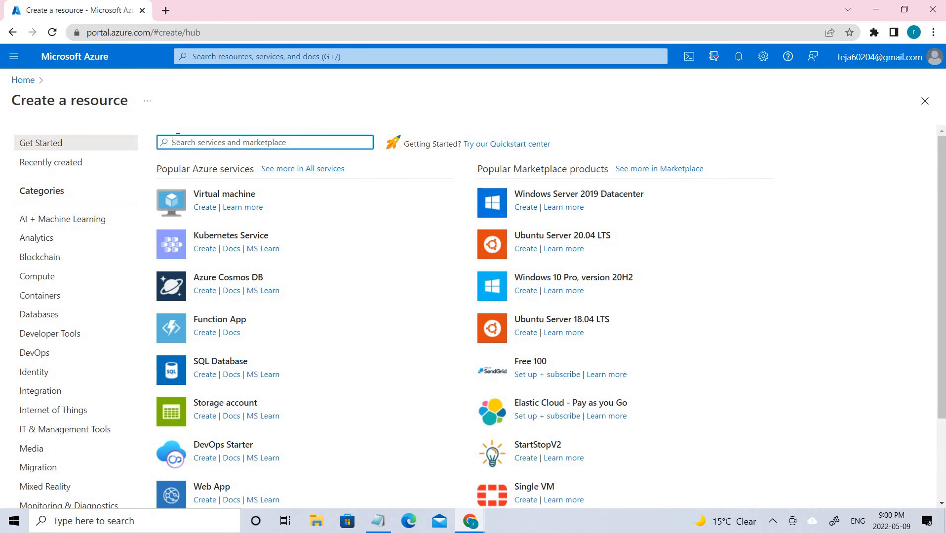
{"action": "type", "text": "firewall"}
{"action": "key", "text": "Return"}
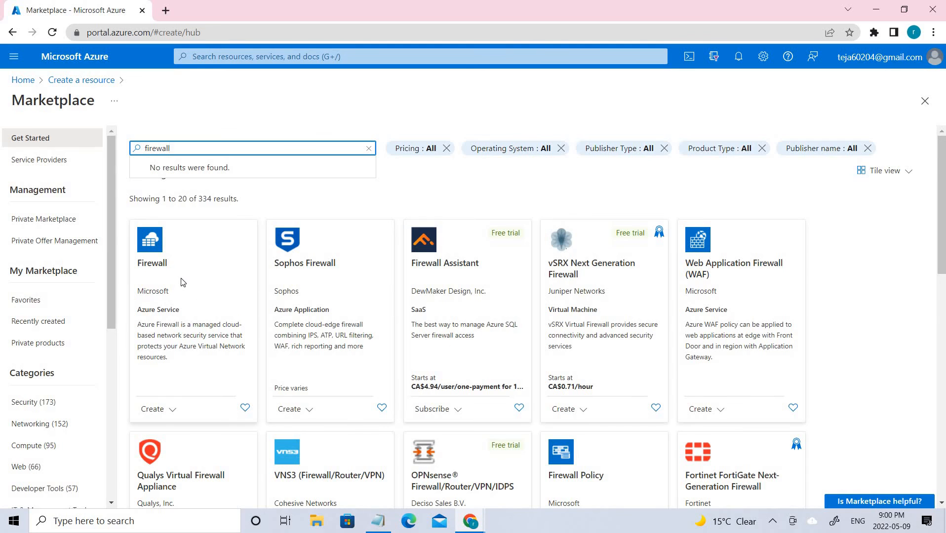
{"action": "left_click", "coordinate": [180, 282]}
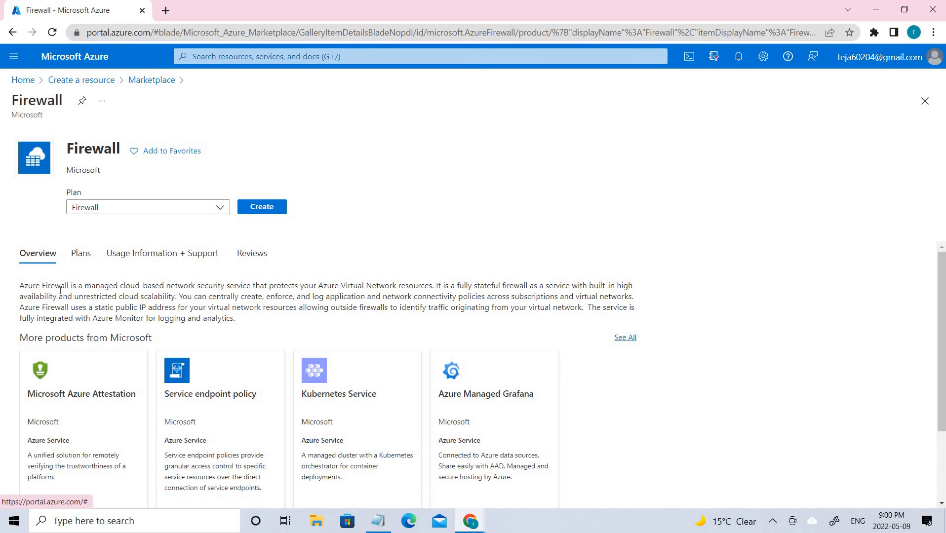
{"action": "left_click_drag", "start_coordinate": [20, 285], "coordinate": [250, 322]}
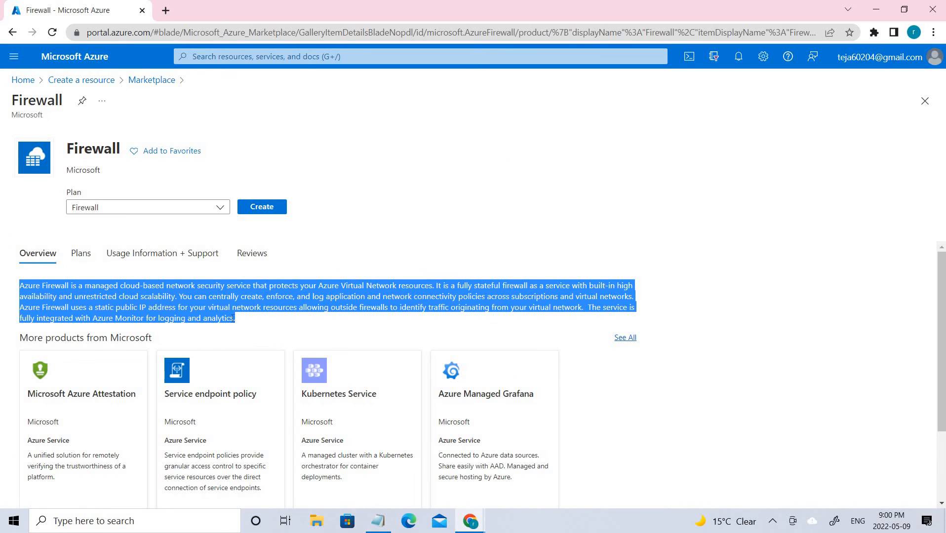
{"action": "left_click", "coordinate": [261, 207]}
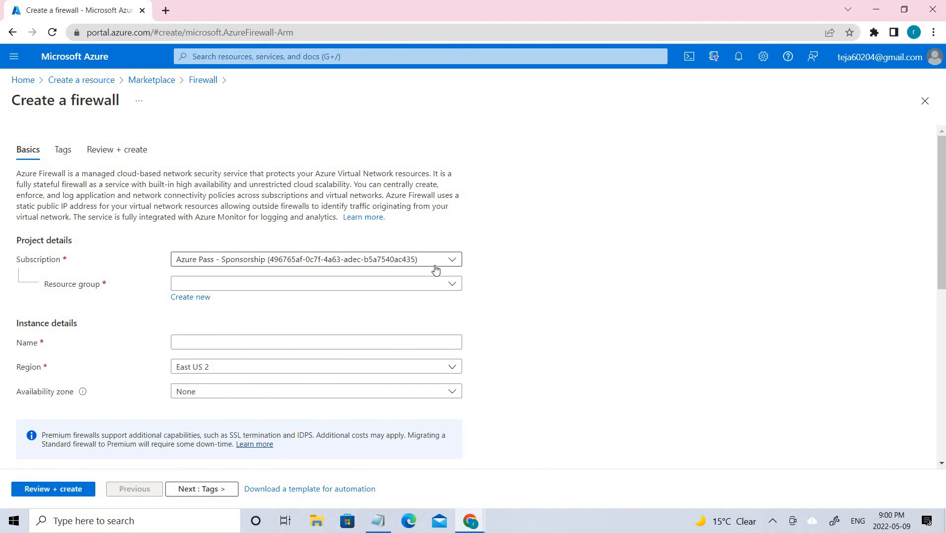
Assign the firewall to the Test-FW-RG resource group and name it Test-FW01
{"action": "left_click", "coordinate": [451, 283]}
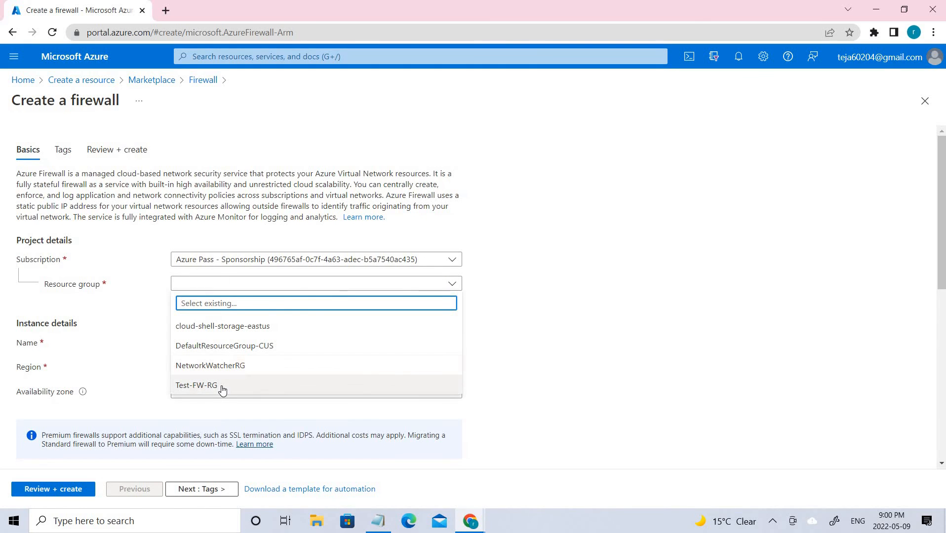
{"action": "left_click", "coordinate": [221, 390]}
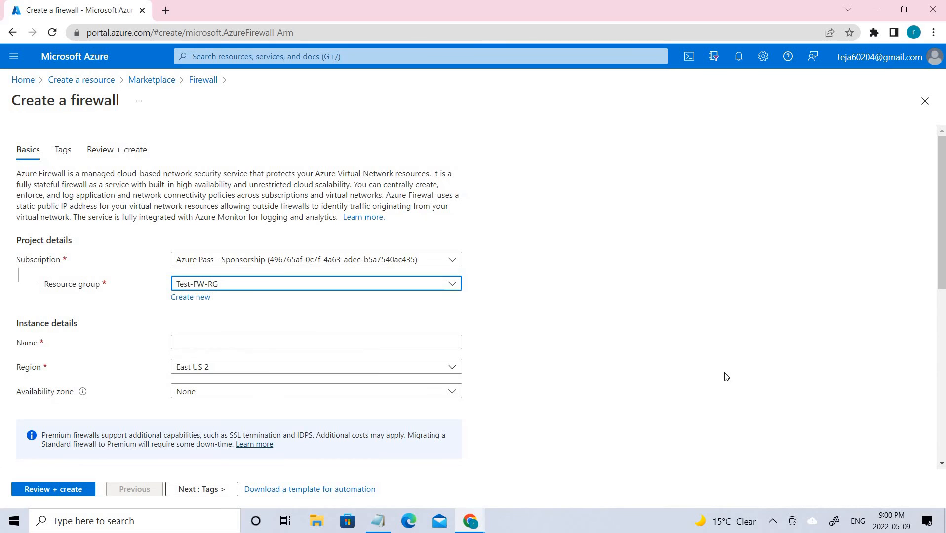
{"action": "scroll", "coordinate": [725, 377], "scroll_direction": "down", "scroll_amount": 1}
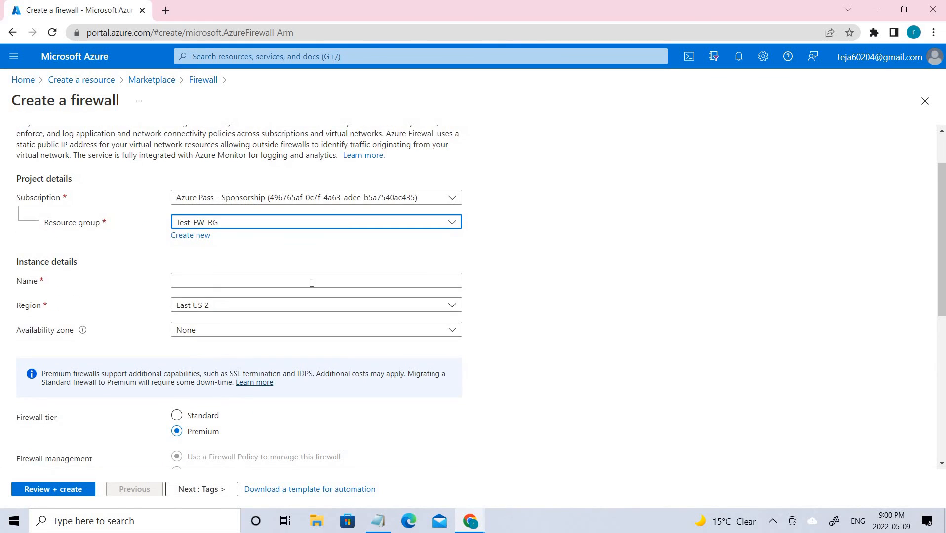
{"action": "left_click", "coordinate": [272, 280]}
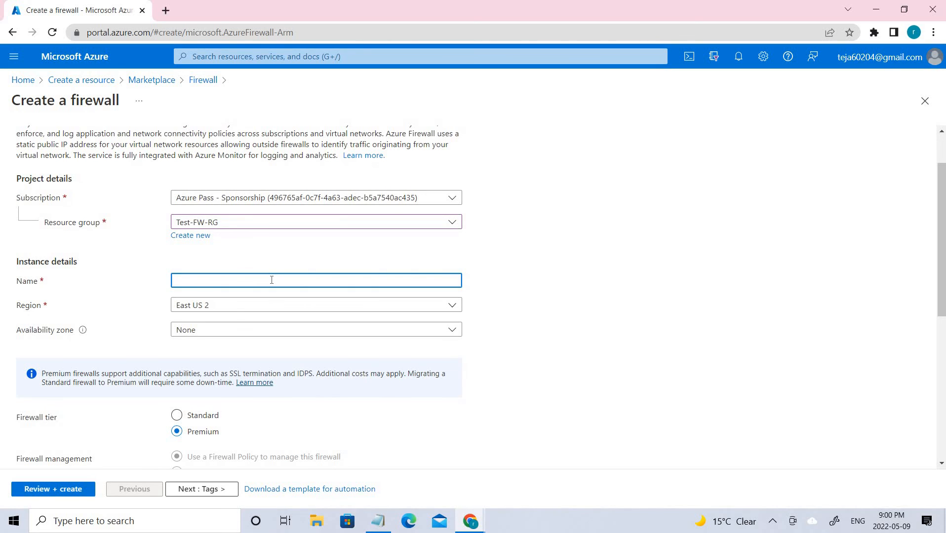
{"action": "type", "text": "Test-FW01"}
Set the firewall's region to East US and change its name to Test-FW011
{"action": "left_click", "coordinate": [249, 329]}
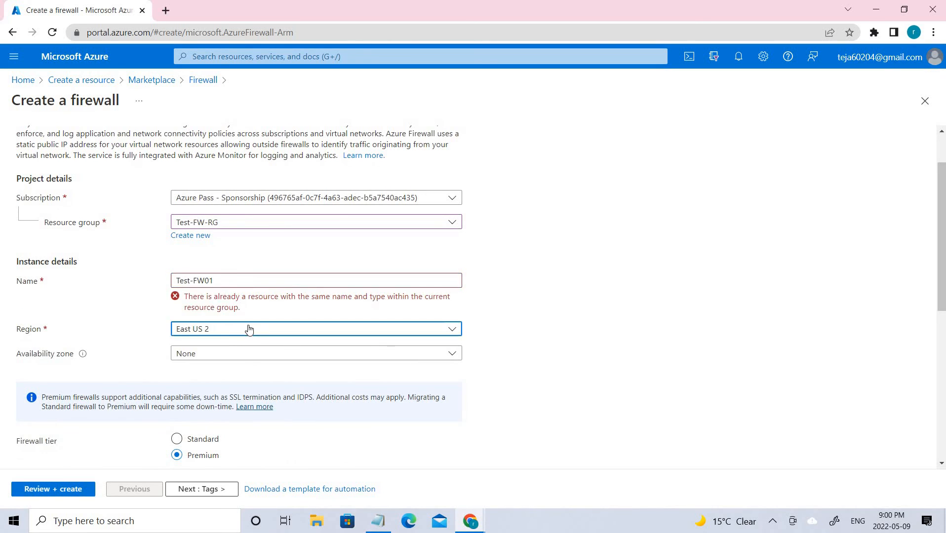
{"action": "scroll", "coordinate": [232, 274], "scroll_direction": "down", "scroll_amount": 1}
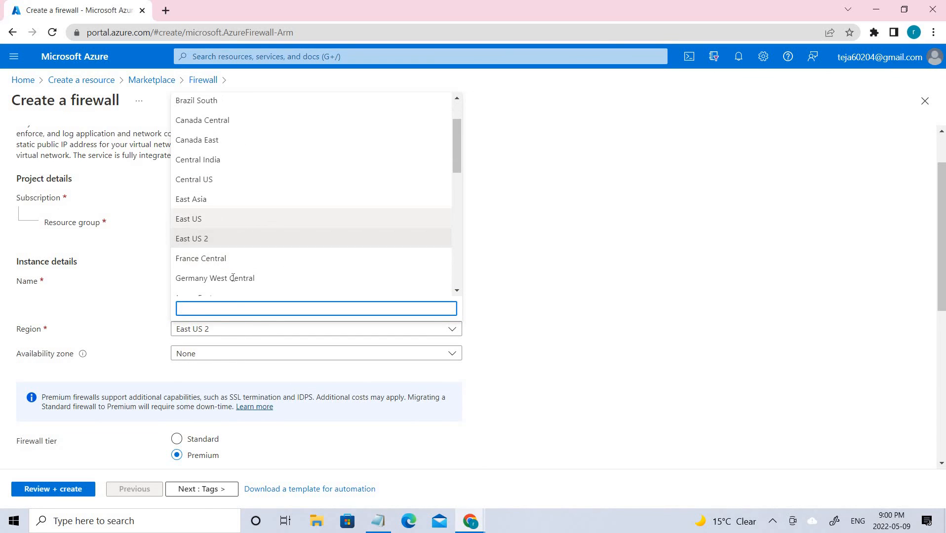
{"action": "left_click", "coordinate": [228, 220]}
{"action": "left_click", "coordinate": [230, 279]}
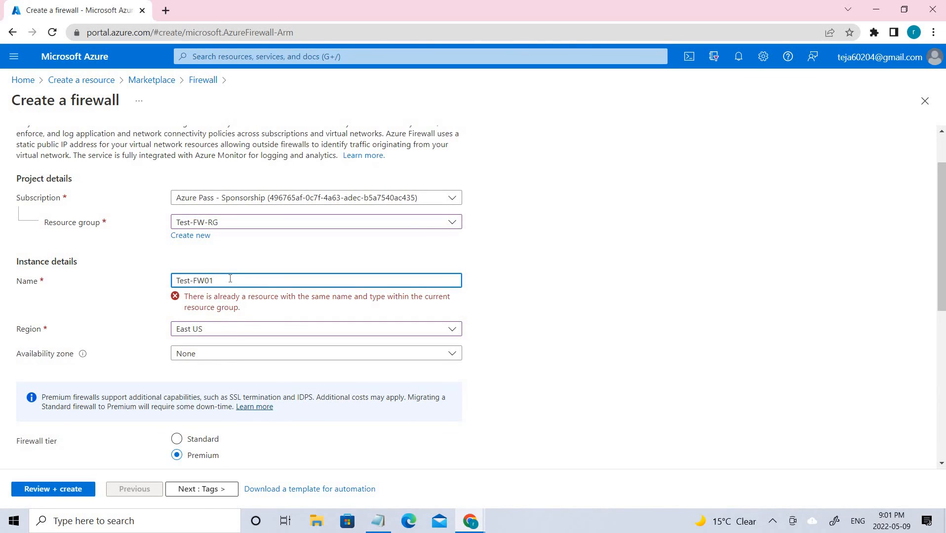
{"action": "type", "text": "1"}
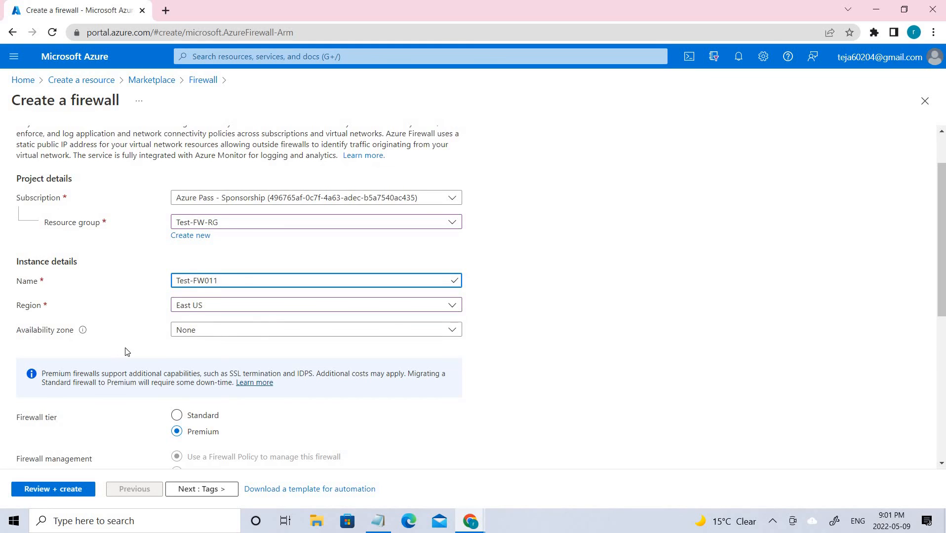
{"action": "scroll", "coordinate": [196, 313], "scroll_direction": "down", "scroll_amount": 2}
{"action": "scroll", "coordinate": [562, 321], "scroll_direction": "down", "scroll_amount": 1}
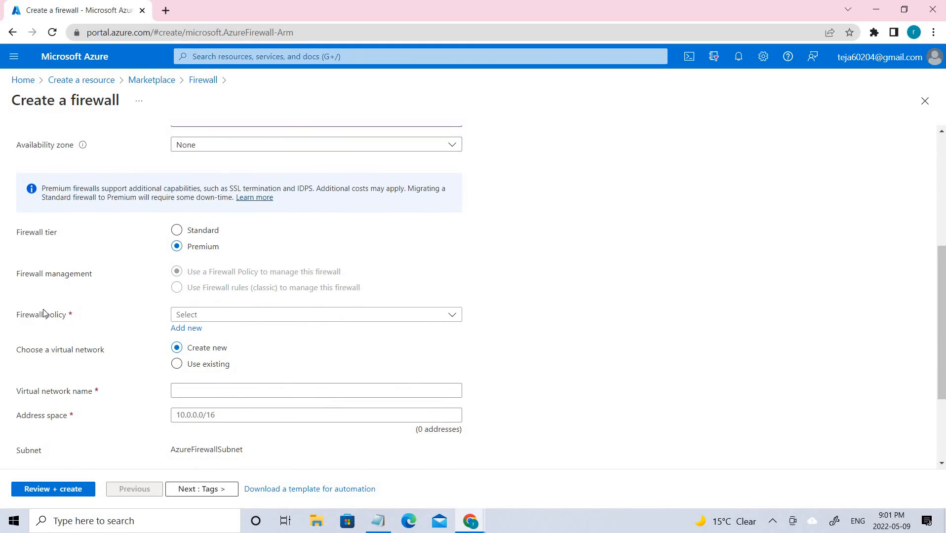
{"action": "left_click", "coordinate": [235, 316]}
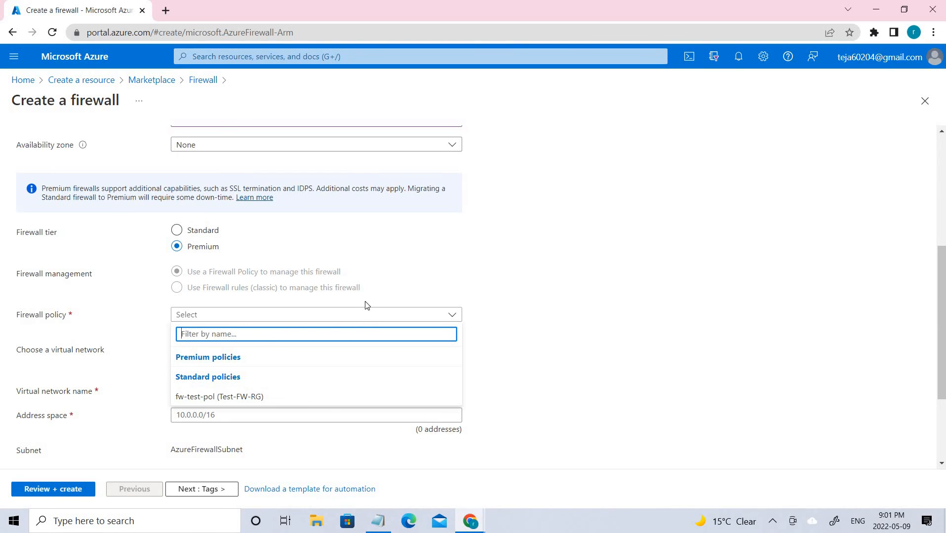
{"action": "left_click", "coordinate": [676, 273]}
{"action": "left_click", "coordinate": [194, 329]}
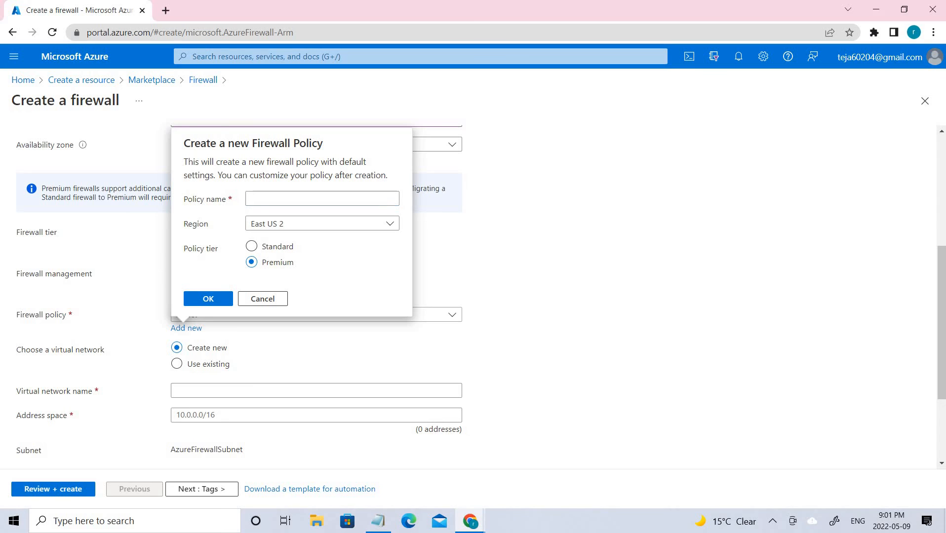
{"action": "left_click", "coordinate": [288, 201]}
{"action": "type", "text": "fw-test-pol"}
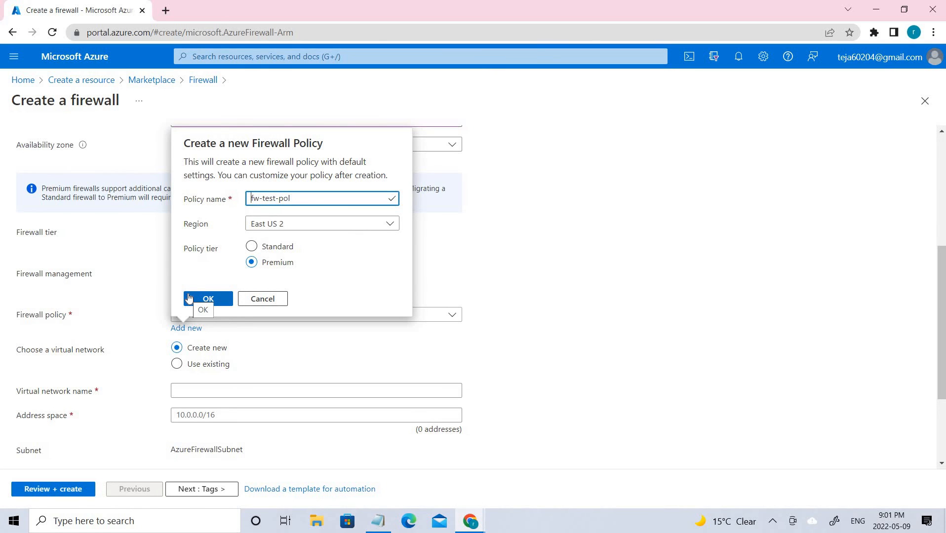
{"action": "left_click", "coordinate": [255, 247]}
{"action": "left_click", "coordinate": [269, 301]}
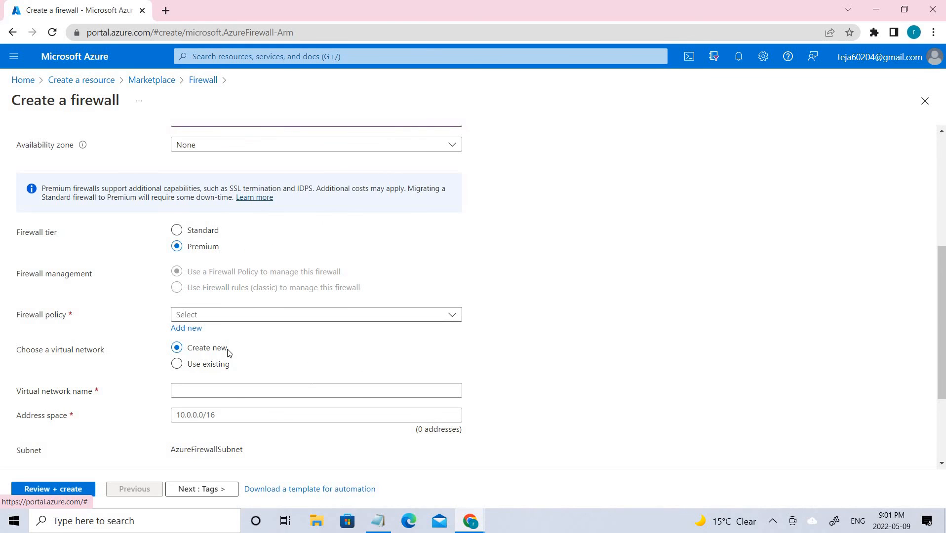
Set the firewall tier to Standard and check the selectable firewall policies without choosing or adding one
{"action": "left_click", "coordinate": [217, 232]}
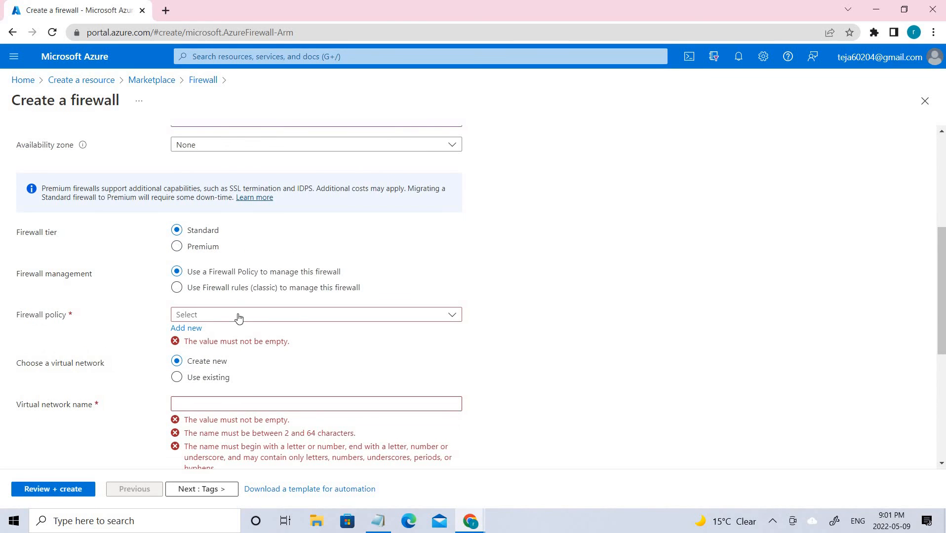
{"action": "left_click", "coordinate": [259, 322]}
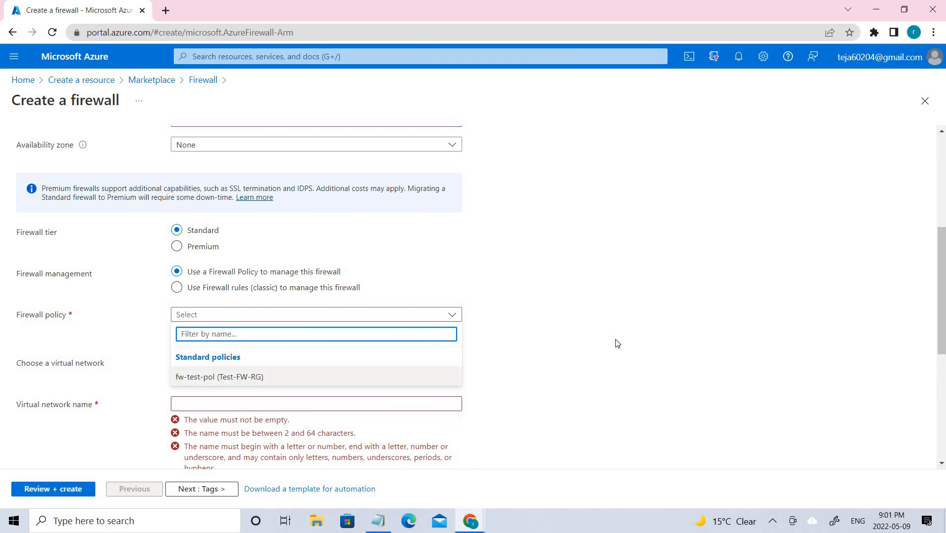
{"action": "left_click", "coordinate": [640, 334]}
{"action": "left_click", "coordinate": [187, 328]}
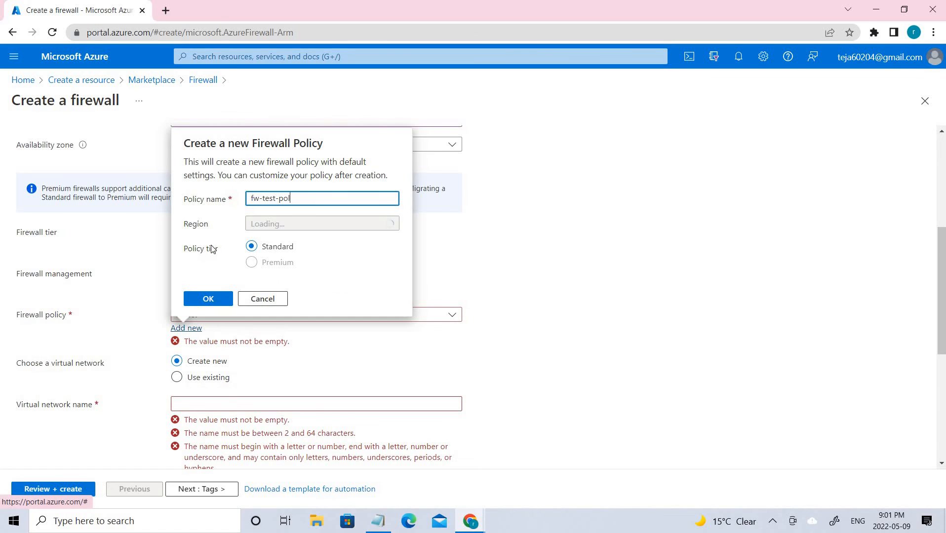
{"action": "left_click", "coordinate": [220, 347]}
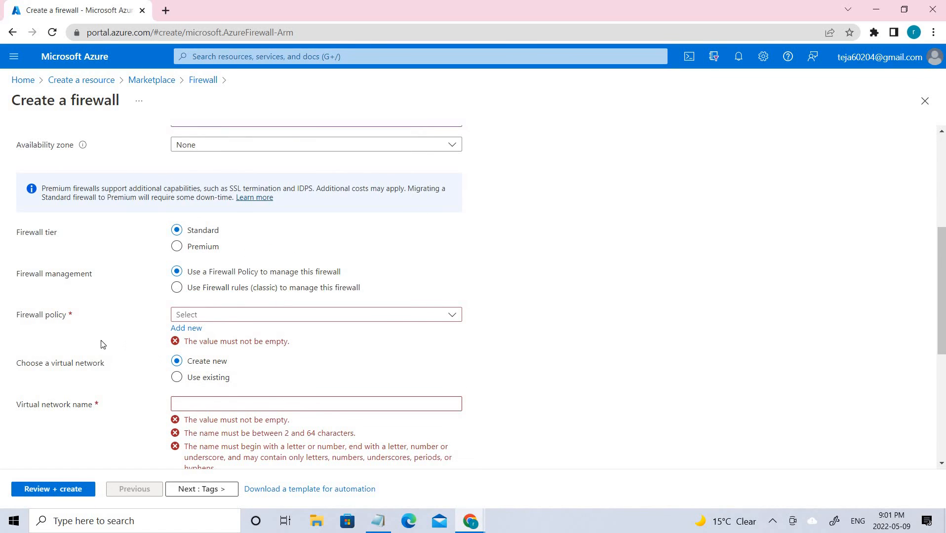
Use an existing virtual network for the firewall and select Test-FW-VN (Test-FW-RG)
{"action": "scroll", "coordinate": [19, 311], "scroll_direction": "down", "scroll_amount": 1}
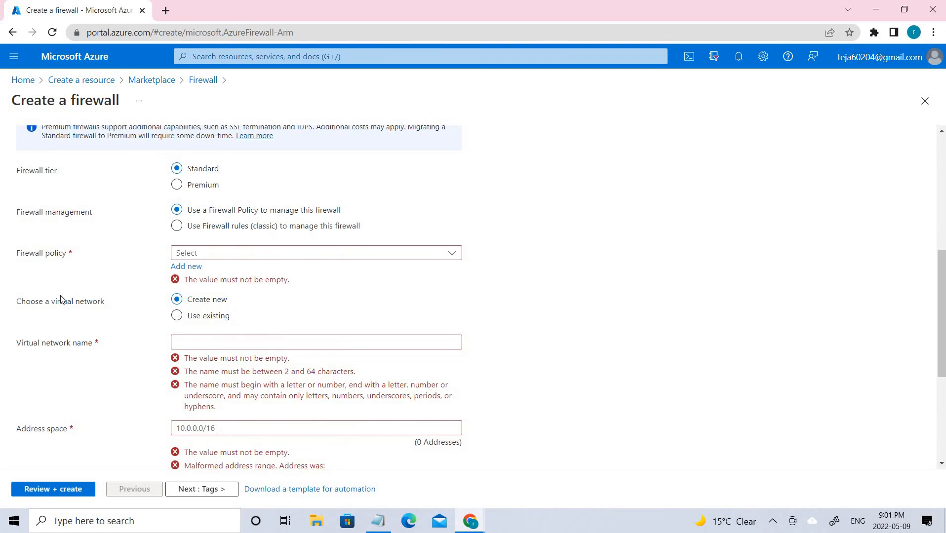
{"action": "left_click_drag", "start_coordinate": [160, 317], "coordinate": [205, 319]}
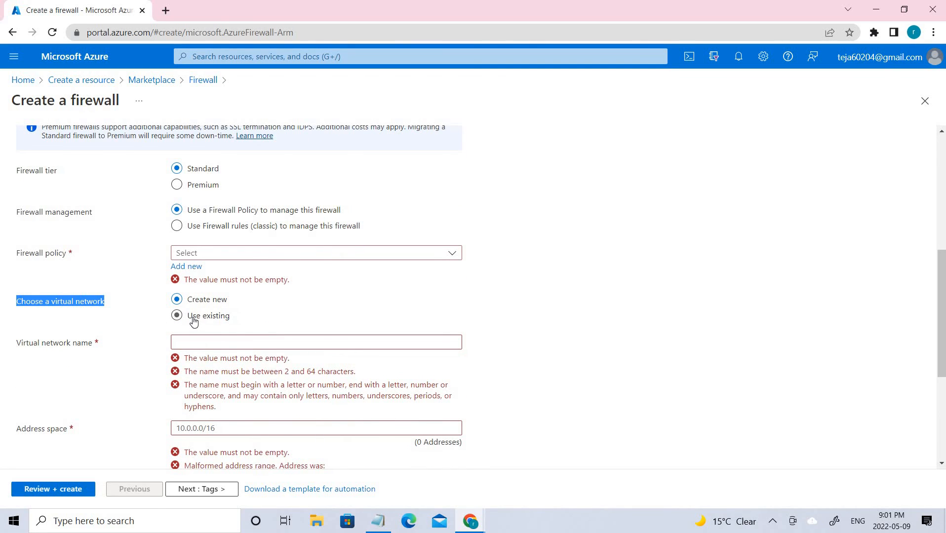
{"action": "left_click", "coordinate": [193, 322]}
{"action": "left_click", "coordinate": [264, 361]}
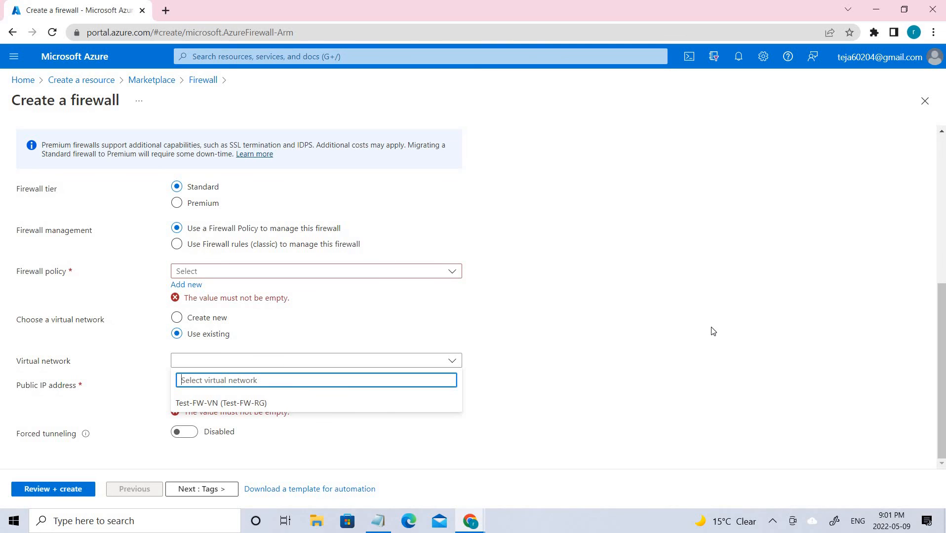
{"action": "left_click", "coordinate": [346, 406]}
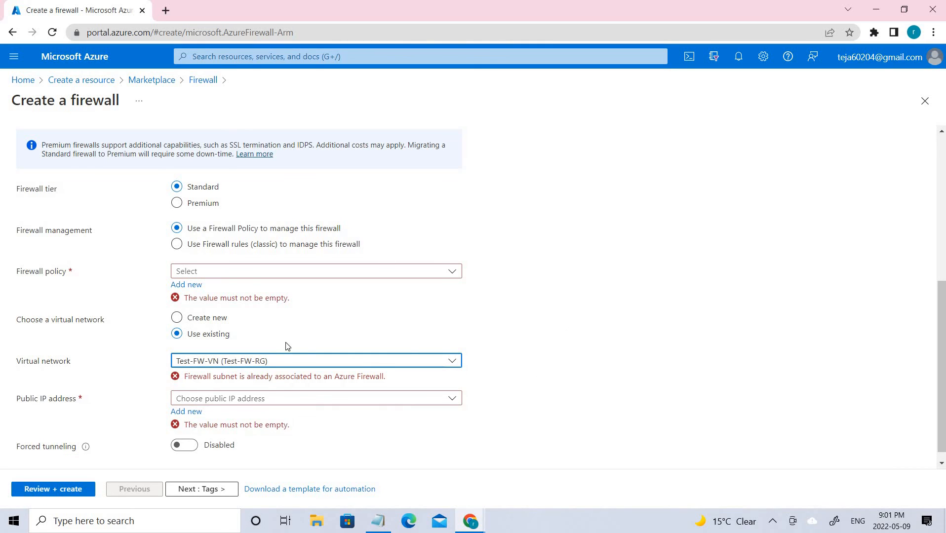
{"action": "scroll", "coordinate": [459, 395], "scroll_direction": "down", "scroll_amount": 1}
{"action": "left_click", "coordinate": [479, 378]}
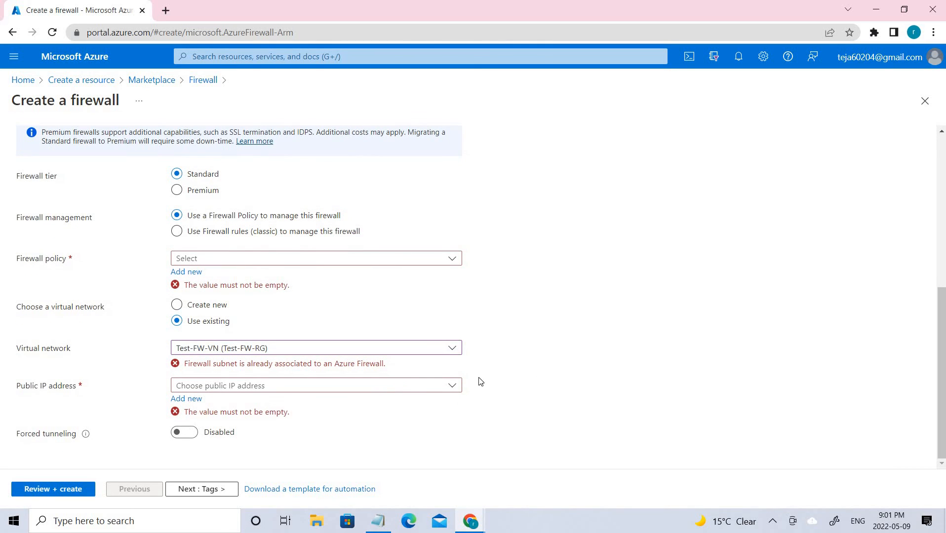
{"action": "left_click", "coordinate": [453, 393]}
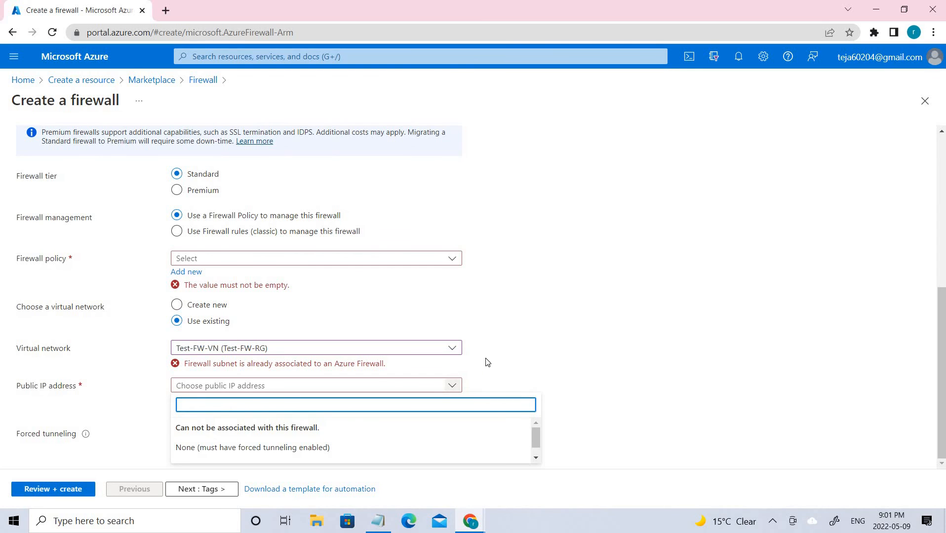
{"action": "left_click", "coordinate": [279, 353]}
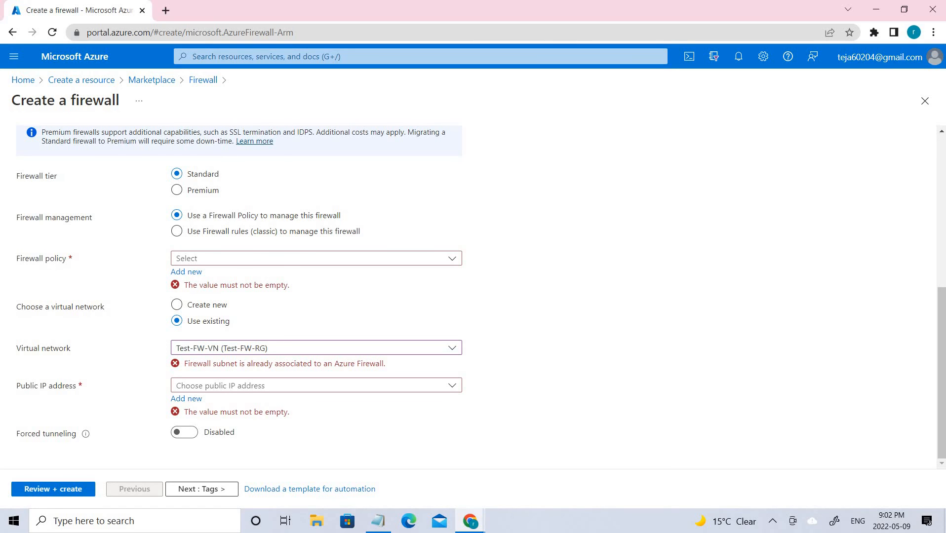
{"action": "left_click", "coordinate": [186, 399]}
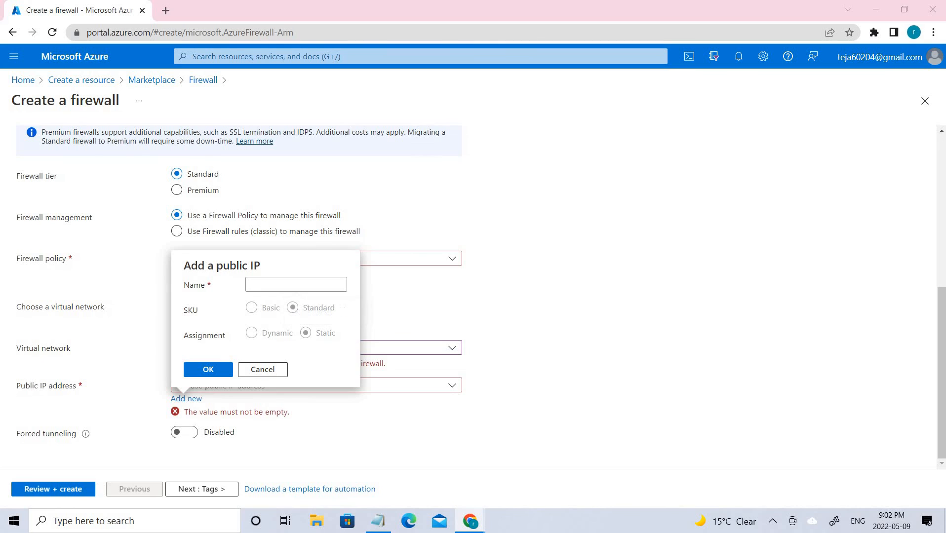
{"action": "left_click", "coordinate": [290, 284]}
{"action": "type", "text": "fw-pip1"}
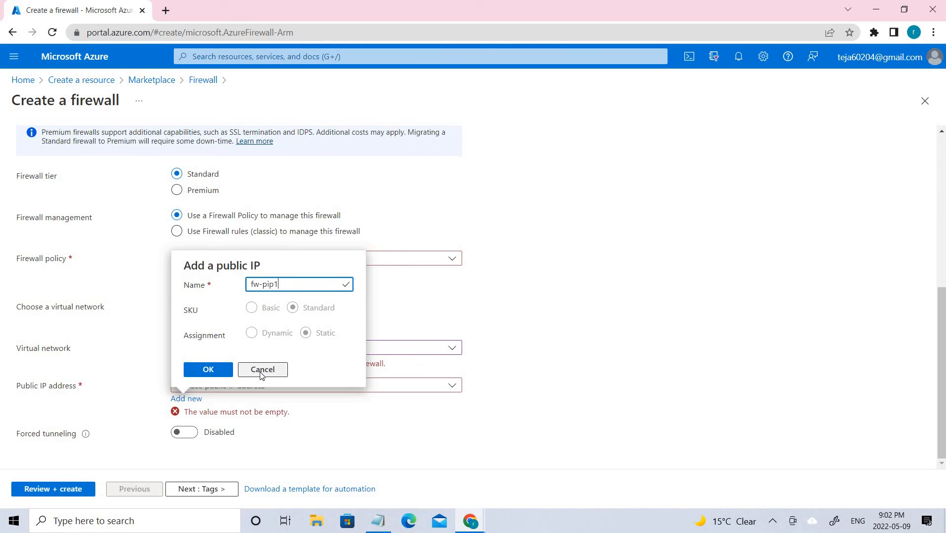
{"action": "left_click", "coordinate": [261, 373]}
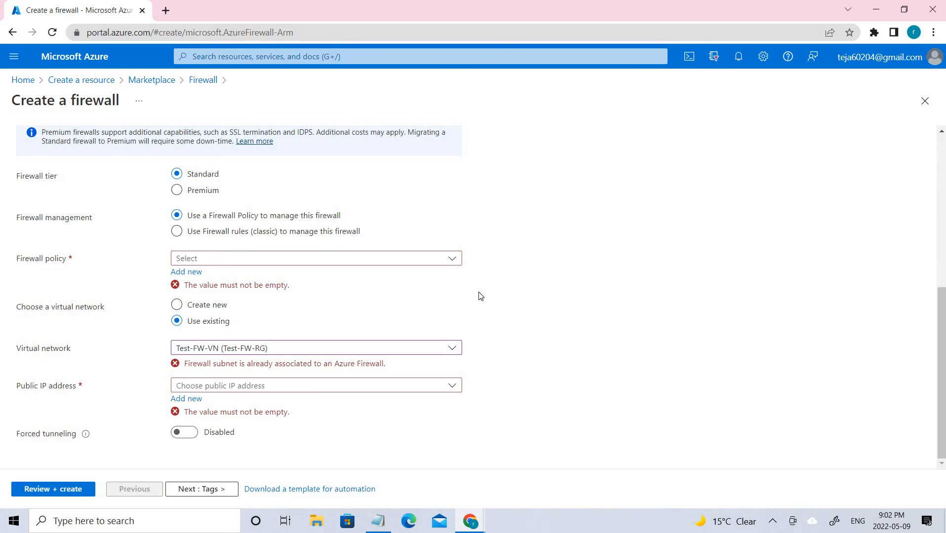
Check the validation summary of the new firewall's configuration and return to its basic settings
{"action": "scroll", "coordinate": [340, 275], "scroll_direction": "up", "scroll_amount": 2}
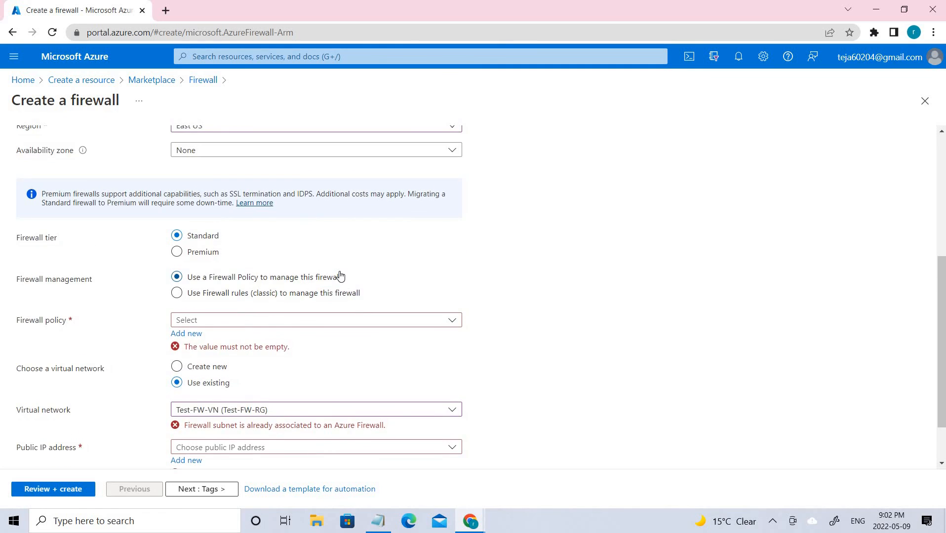
{"action": "scroll", "coordinate": [373, 281], "scroll_direction": "up", "scroll_amount": 3}
{"action": "left_click", "coordinate": [118, 149]}
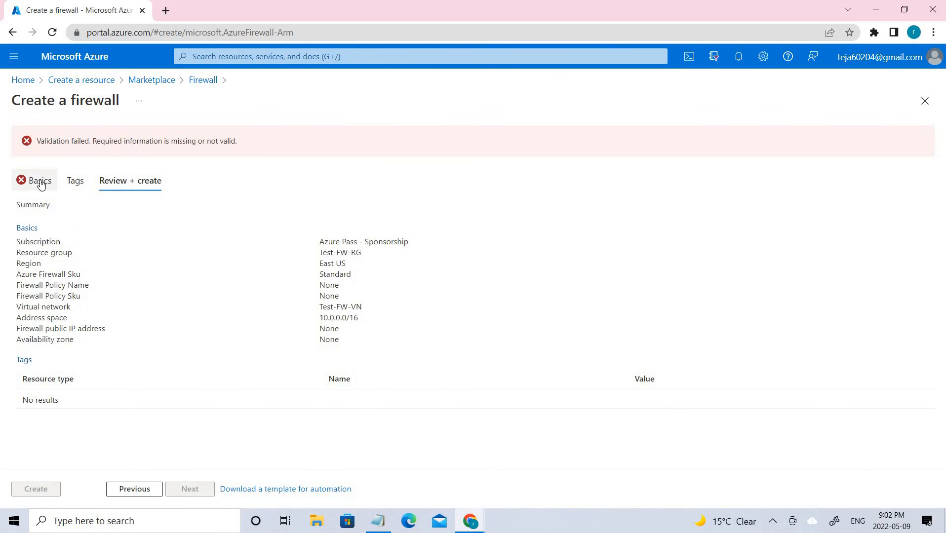
{"action": "left_click", "coordinate": [40, 181]}
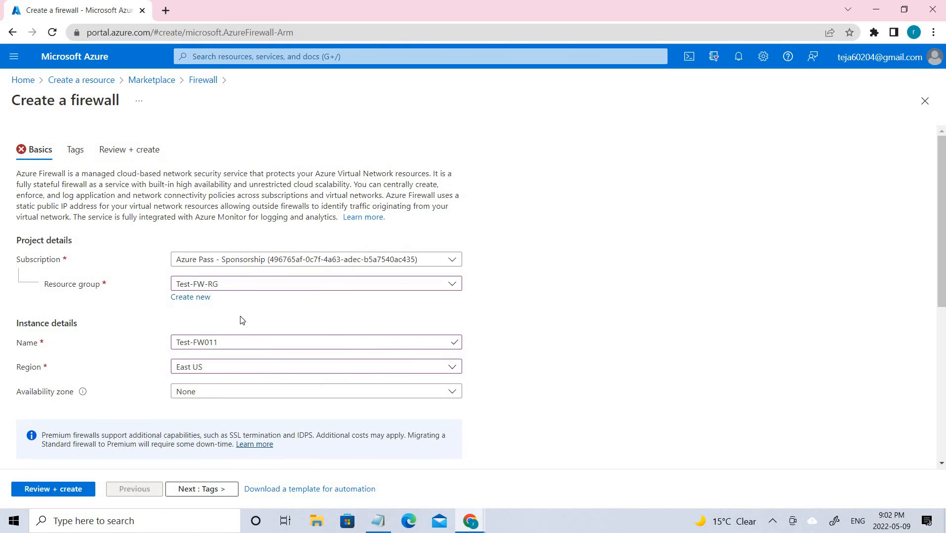
Look over the firewall's basic settings, including the selectable firewall policies and the virtual network options, without changing them
{"action": "scroll", "coordinate": [191, 328], "scroll_direction": "down", "scroll_amount": 4}
{"action": "scroll", "coordinate": [191, 328], "scroll_direction": "up", "scroll_amount": 4}
{"action": "scroll", "coordinate": [186, 325], "scroll_direction": "down", "scroll_amount": 6}
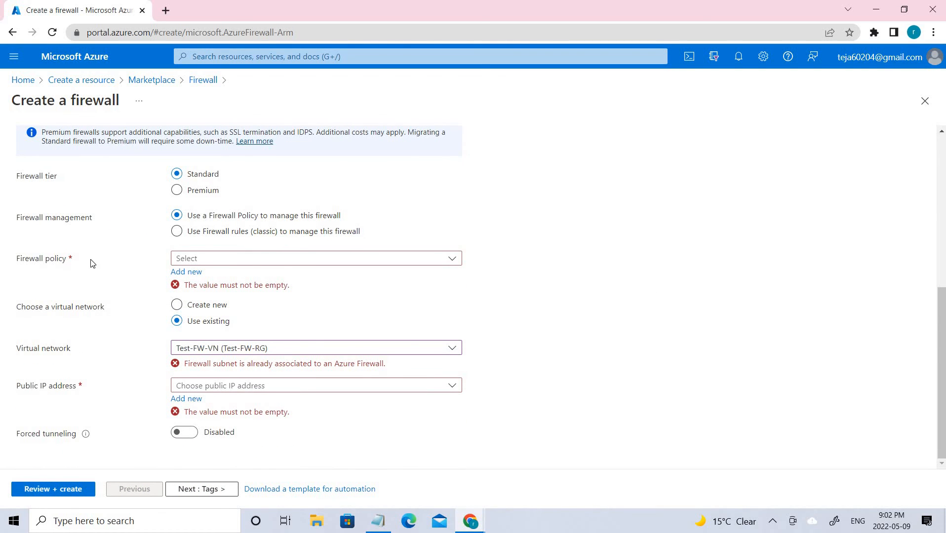
{"action": "scroll", "coordinate": [216, 273], "scroll_direction": "up", "scroll_amount": 1}
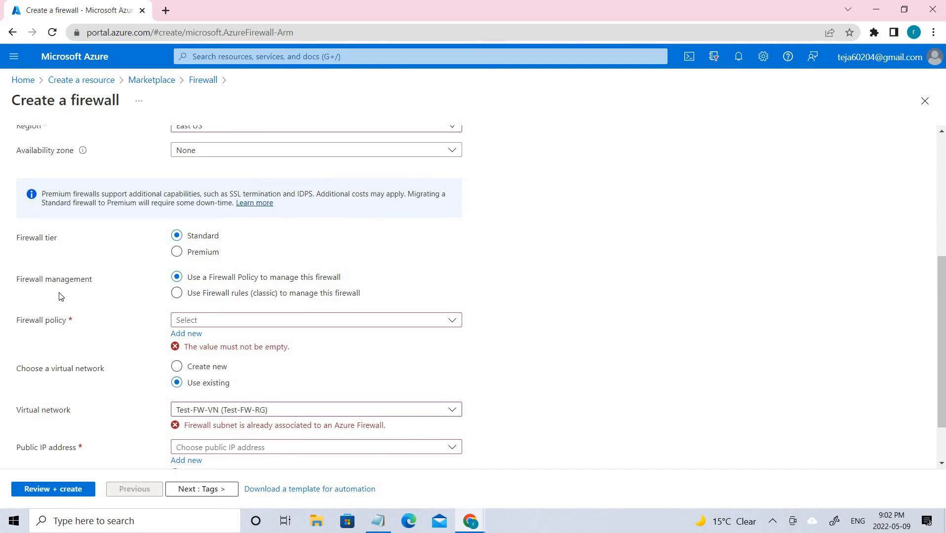
{"action": "left_click", "coordinate": [380, 320]}
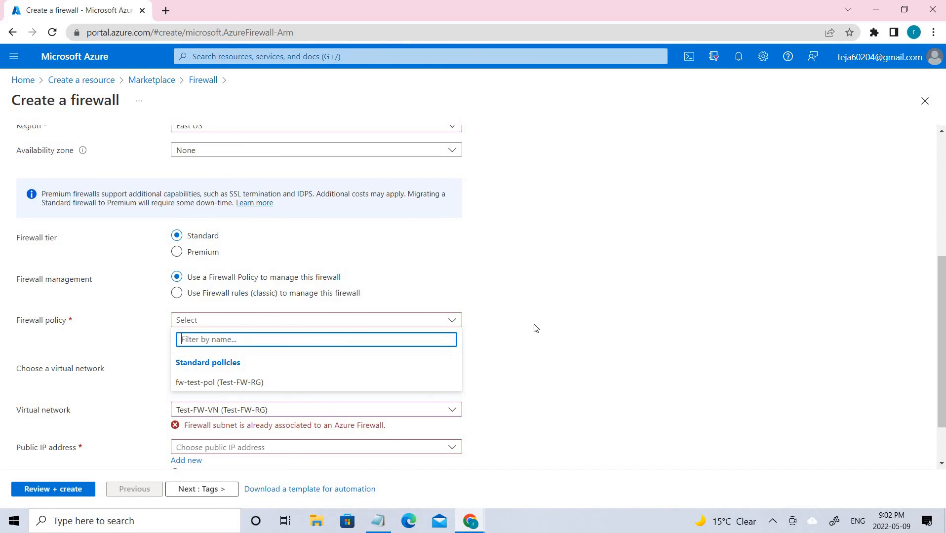
{"action": "left_click", "coordinate": [243, 321]}
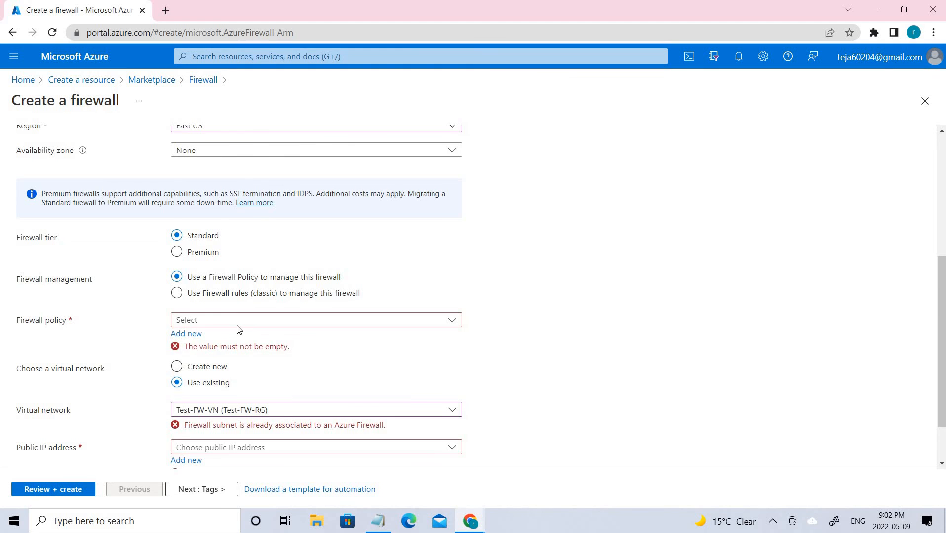
{"action": "scroll", "coordinate": [241, 328], "scroll_direction": "down", "scroll_amount": 1}
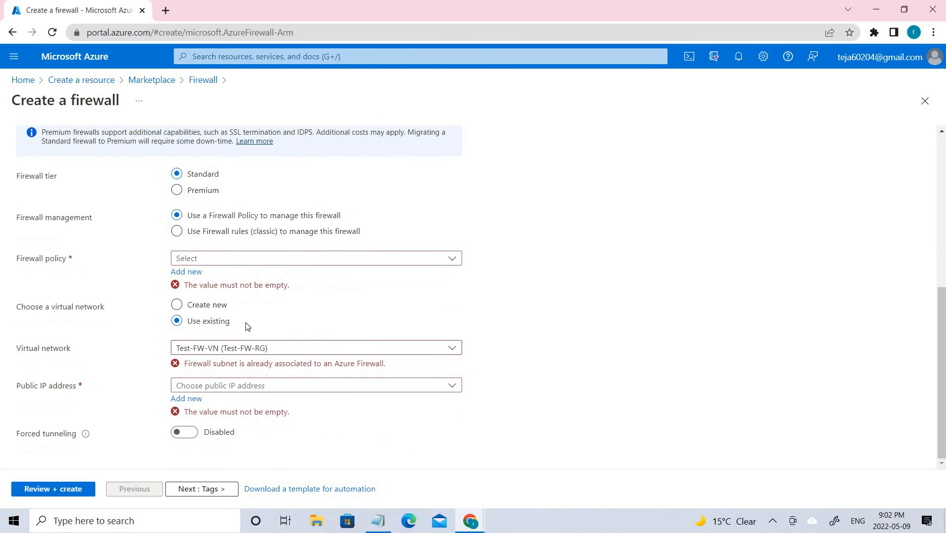
{"action": "triple_click", "coordinate": [127, 310]}
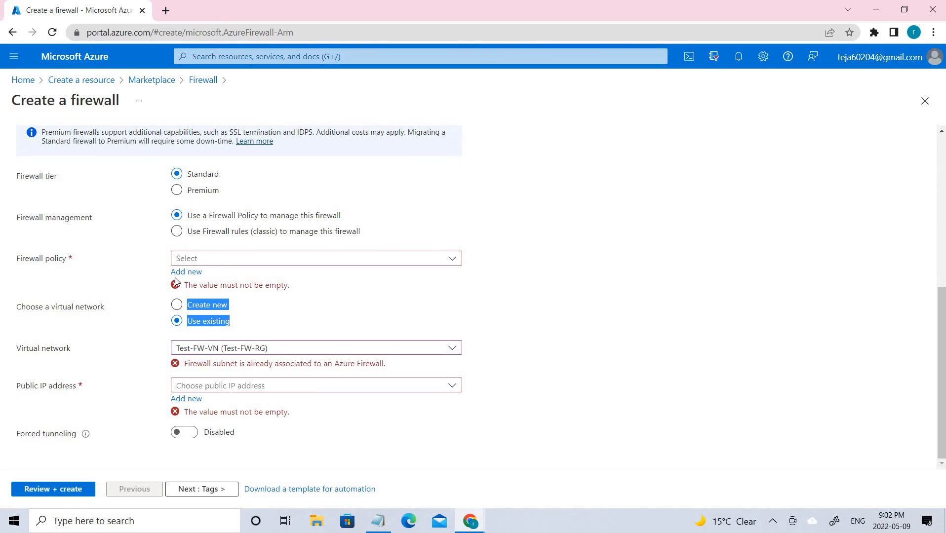
Discard the unfinished firewall form, view the overview of the fw-test-pol firewall policy and return to the portal home
{"action": "left_click", "coordinate": [20, 81]}
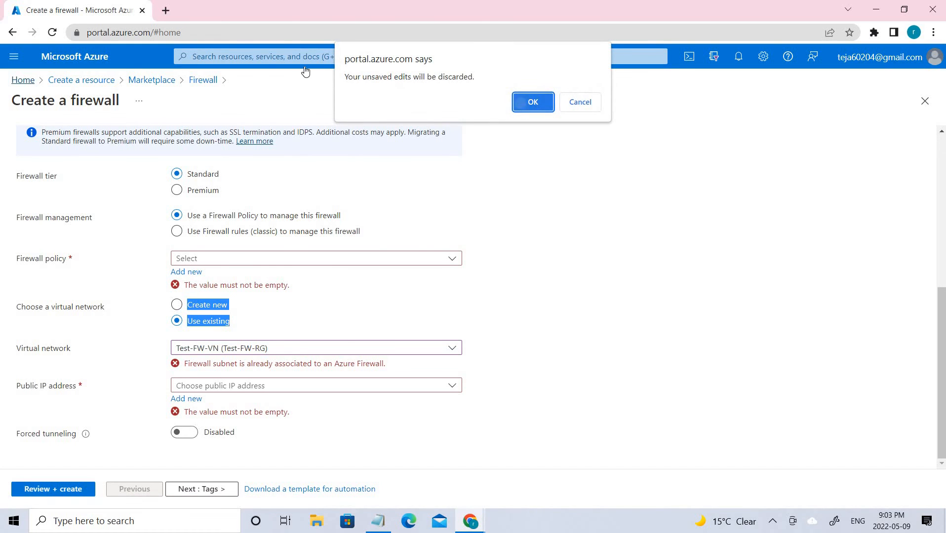
{"action": "left_click", "coordinate": [523, 102]}
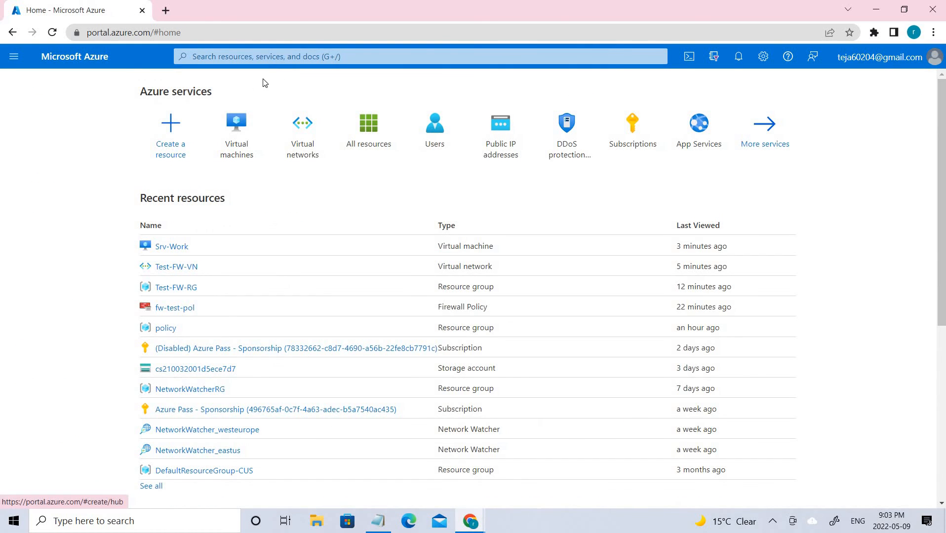
{"action": "left_click", "coordinate": [176, 307]}
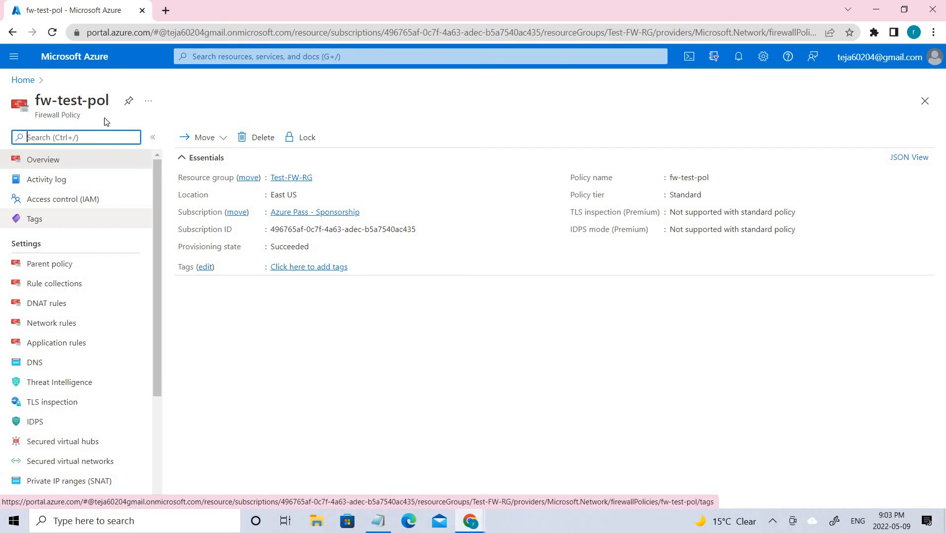
{"action": "left_click", "coordinate": [23, 80]}
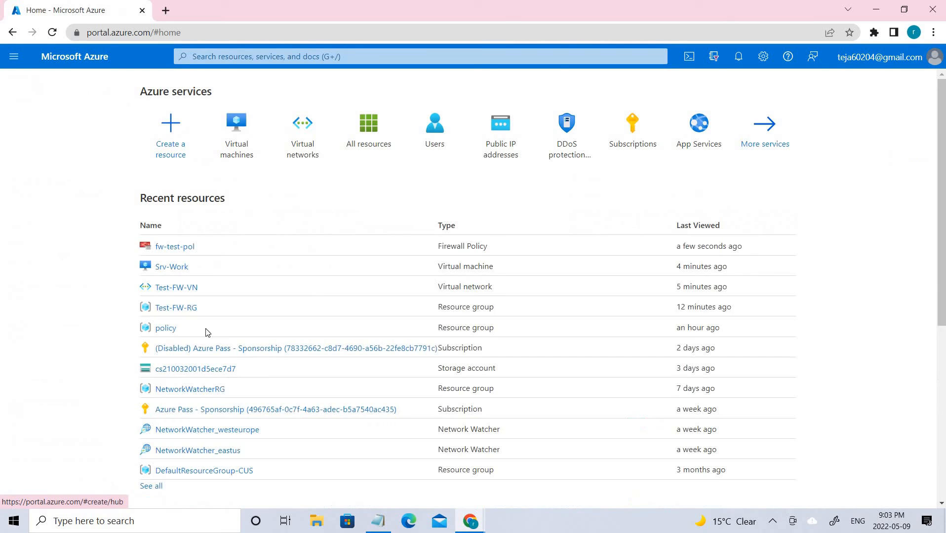
Open the existing Test-FW01 firewall from the list of all resources and copy its private IP address
{"action": "left_click", "coordinate": [361, 142]}
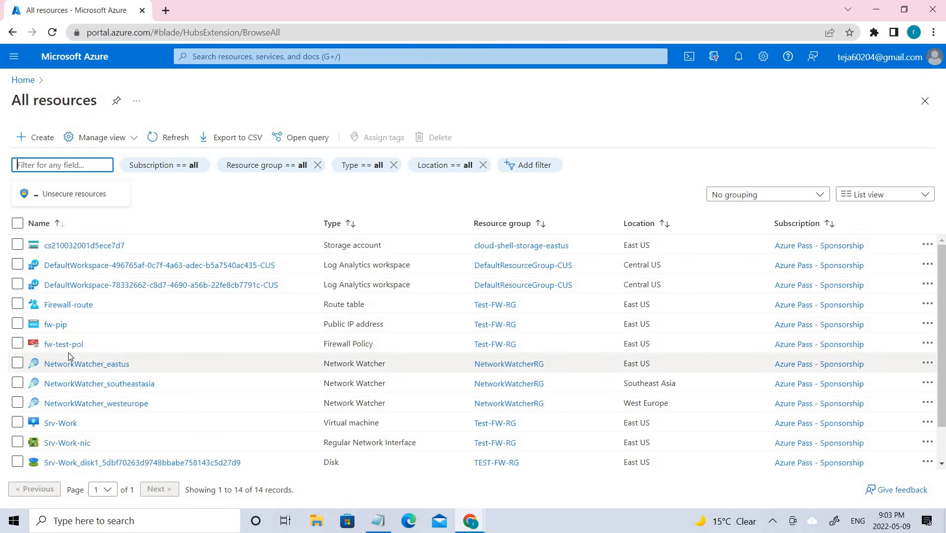
{"action": "scroll", "coordinate": [106, 336], "scroll_direction": "down", "scroll_amount": 2}
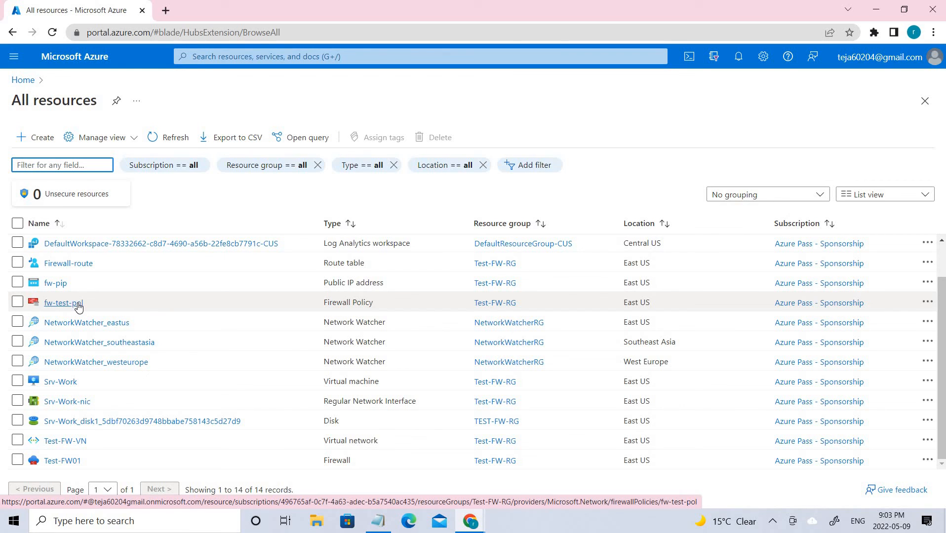
{"action": "left_click", "coordinate": [61, 461]}
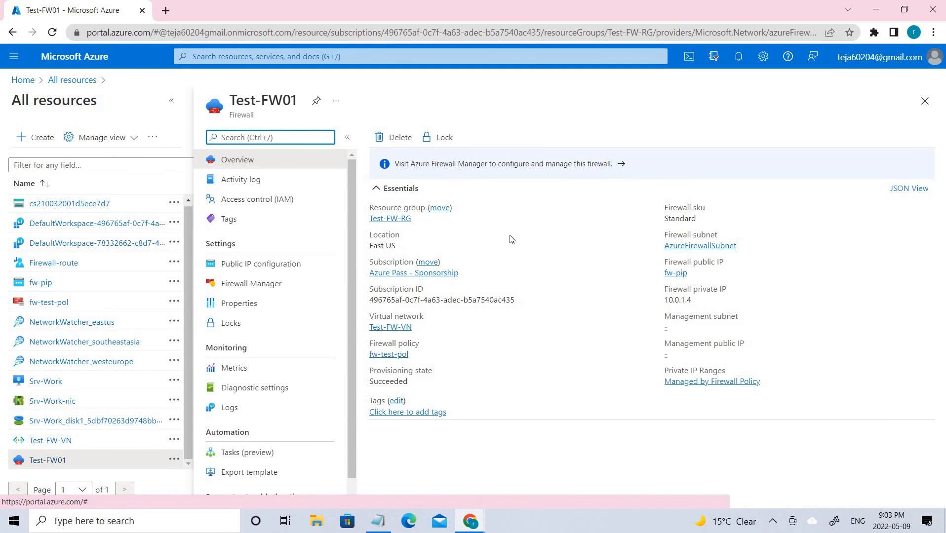
{"action": "mouse_move", "coordinate": [677, 300]}
{"action": "left_mouse_down"}
{"action": "mouse_move", "coordinate": [690, 301]}
{"action": "mouse_move", "coordinate": [650, 296]}
{"action": "mouse_move", "coordinate": [668, 295]}
{"action": "left_mouse_up"}
{"action": "right_click", "coordinate": [667, 295]}
{"action": "left_click", "coordinate": [686, 303]}
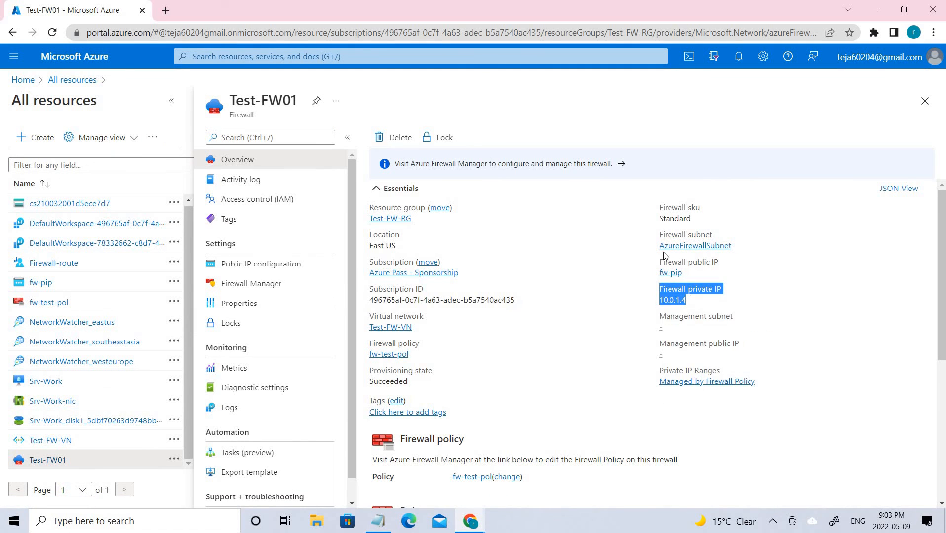
{"action": "left_click", "coordinate": [383, 526]}
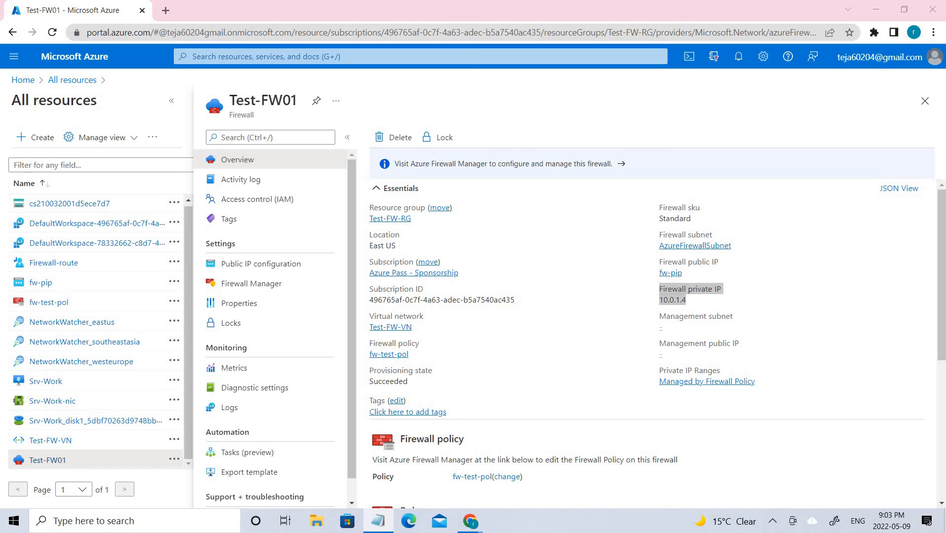
{"action": "key", "text": "alt+Tab"}
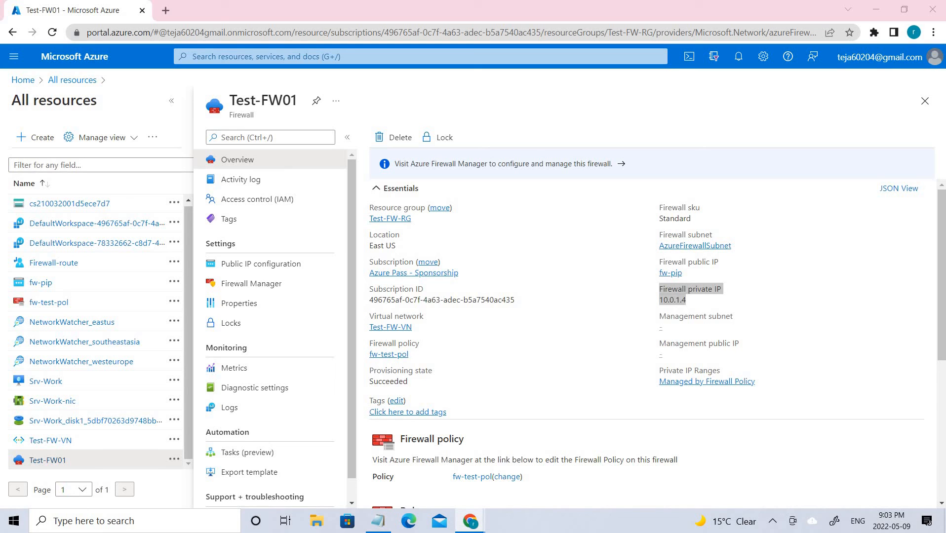
Open Test-FW01's public IP configuration and copy the IP address of fw-pip
{"action": "left_click", "coordinate": [242, 265]}
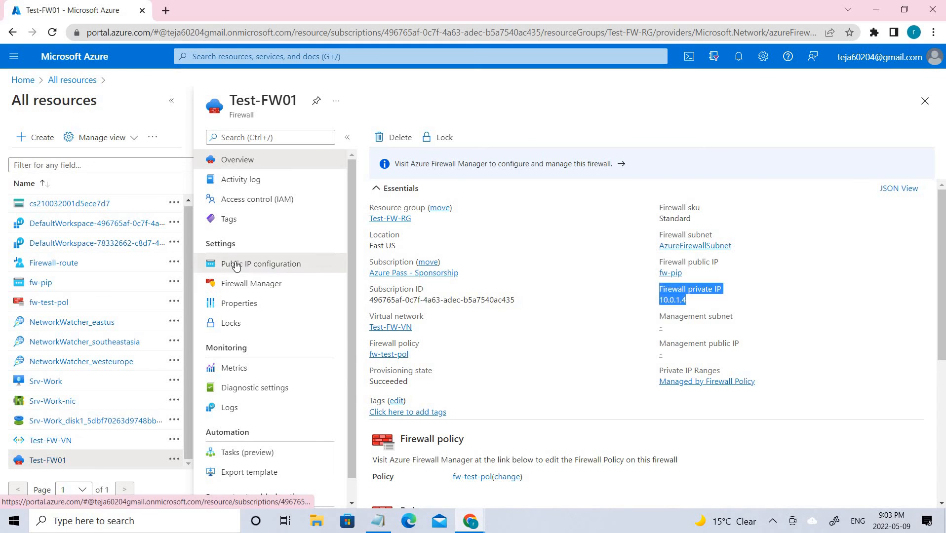
{"action": "left_click_drag", "start_coordinate": [742, 194], "coordinate": [372, 196]}
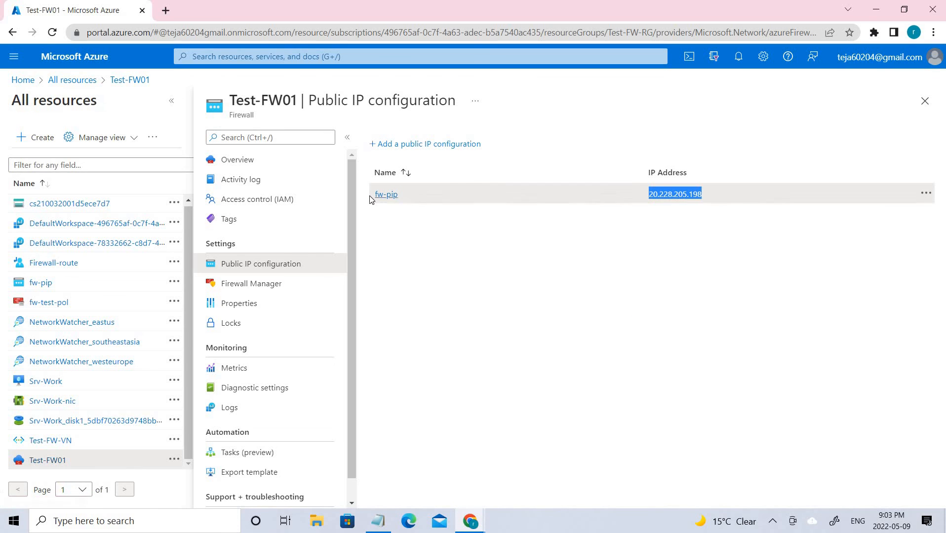
{"action": "right_click", "coordinate": [666, 194]}
{"action": "left_click", "coordinate": [644, 293]}
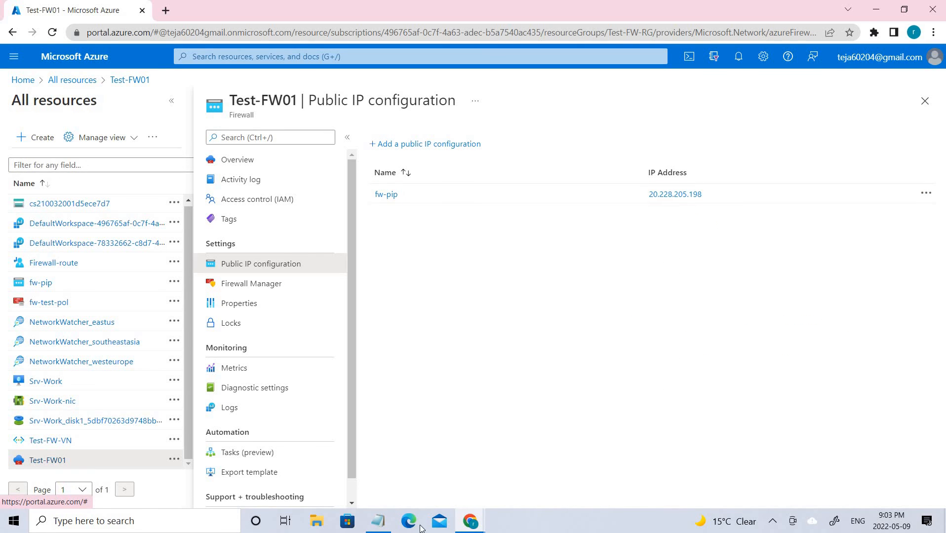
{"action": "left_click", "coordinate": [381, 522]}
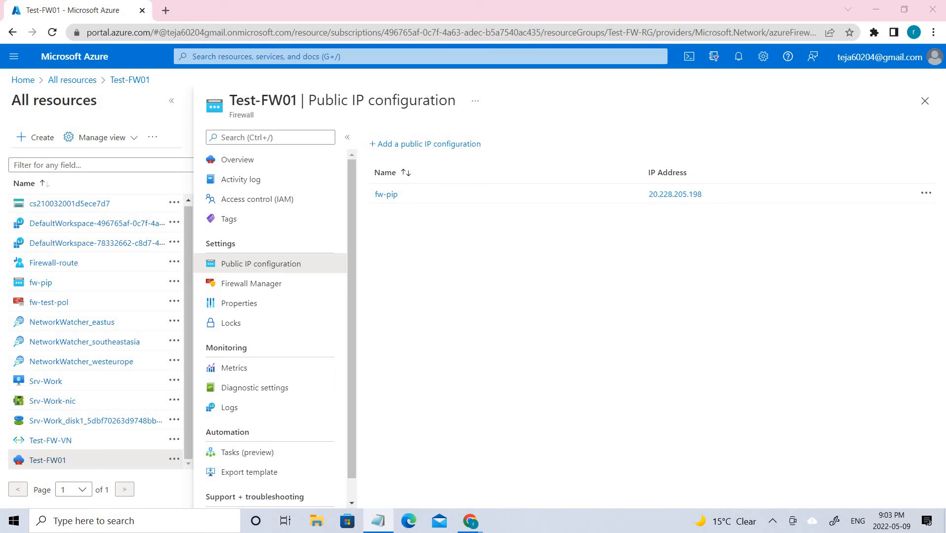
{"action": "key", "text": "alt+Tab"}
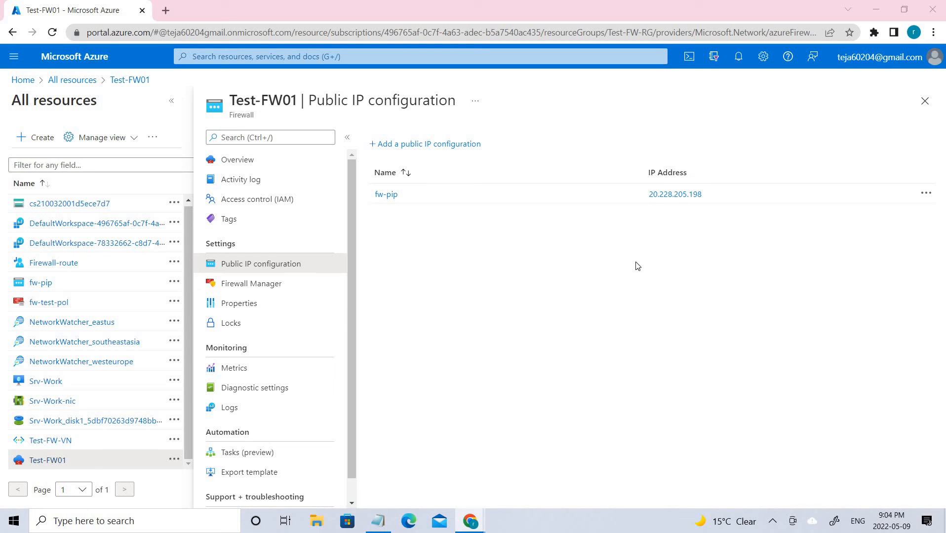
Return to the portal home, search the marketplace for "route" and start creating a Route table
{"action": "left_click", "coordinate": [72, 80]}
{"action": "left_click", "coordinate": [19, 80]}
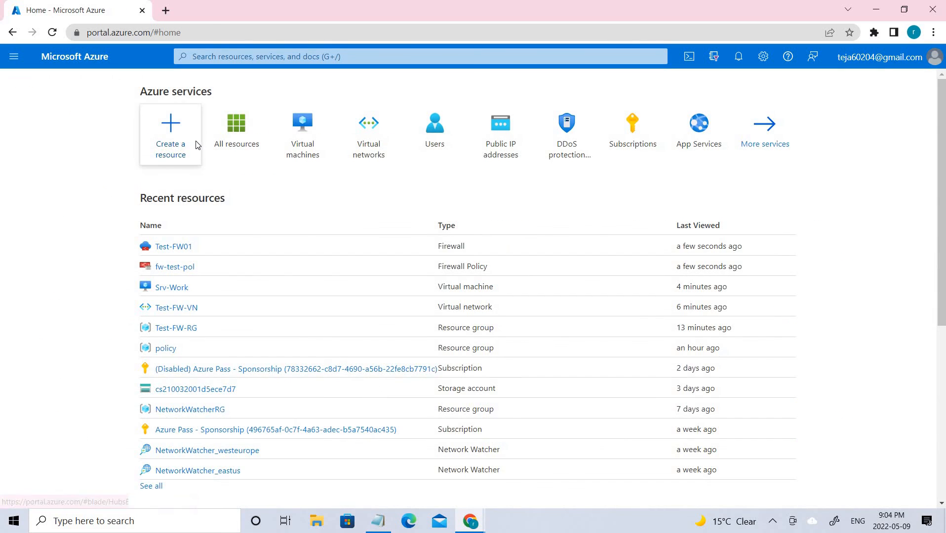
{"action": "left_click", "coordinate": [197, 144]}
{"action": "type", "text": "route"}
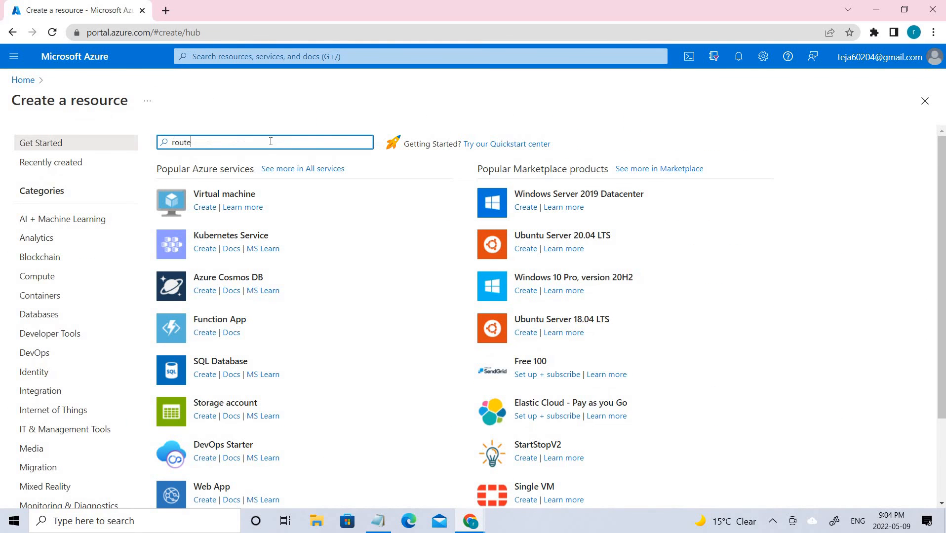
{"action": "key", "text": "Return"}
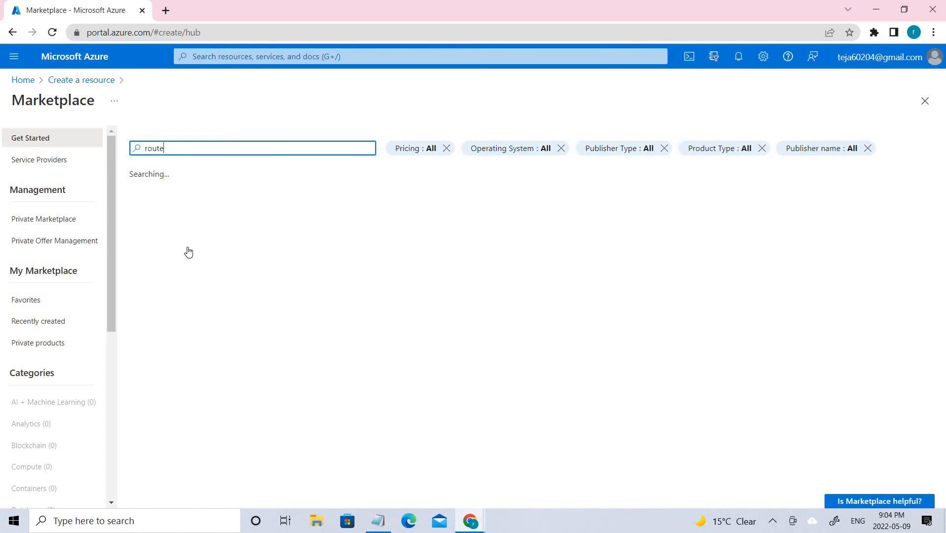
{"action": "left_click", "coordinate": [206, 295]}
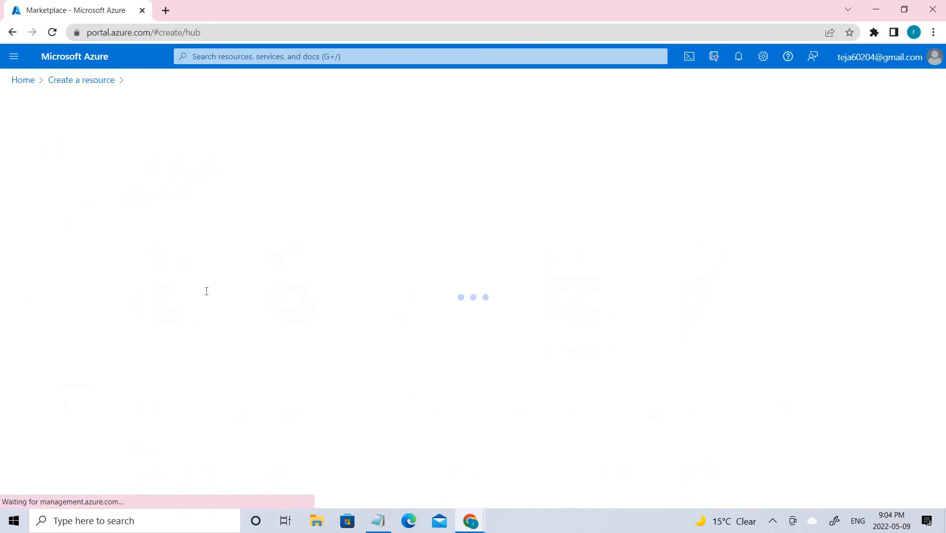
{"action": "left_click_drag", "start_coordinate": [368, 364], "coordinate": [262, 225]}
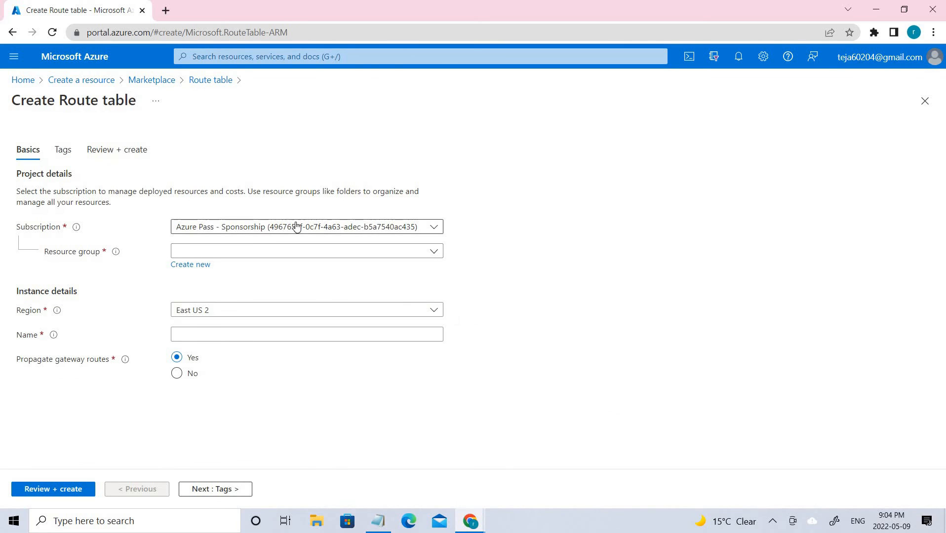
Fill in the route table's basics with resource group Test-FW-RG, region East US and name Firewall-route
{"action": "left_click", "coordinate": [406, 252]}
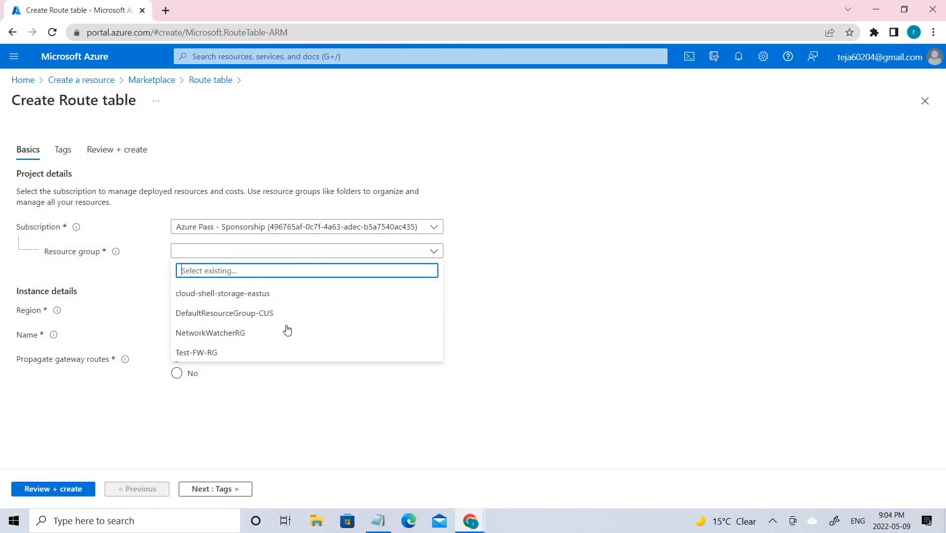
{"action": "left_click", "coordinate": [198, 352]}
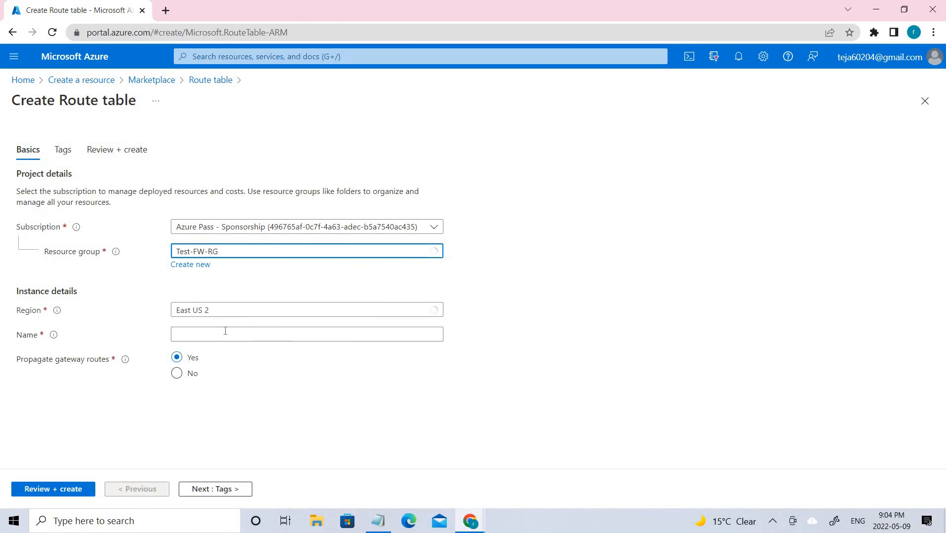
{"action": "left_click", "coordinate": [269, 311]}
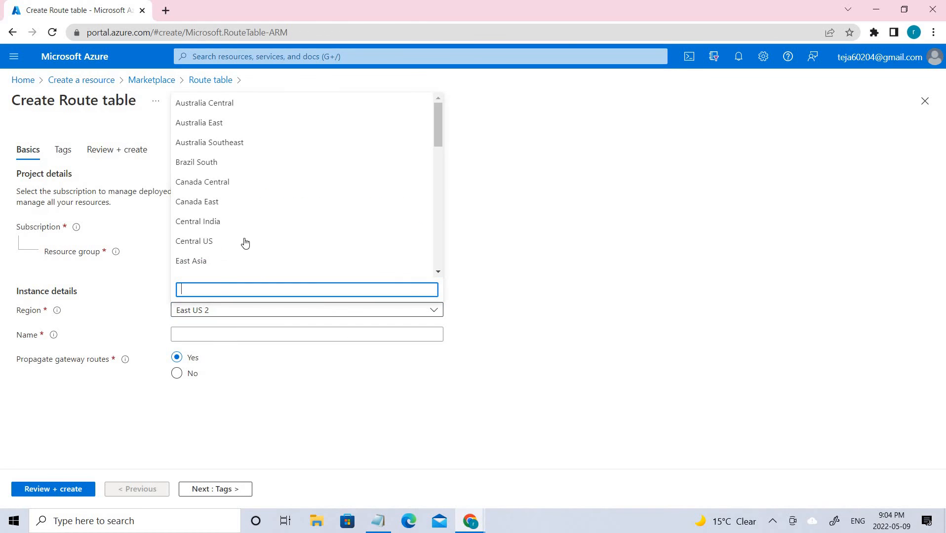
{"action": "scroll", "coordinate": [207, 226], "scroll_direction": "down", "scroll_amount": 3}
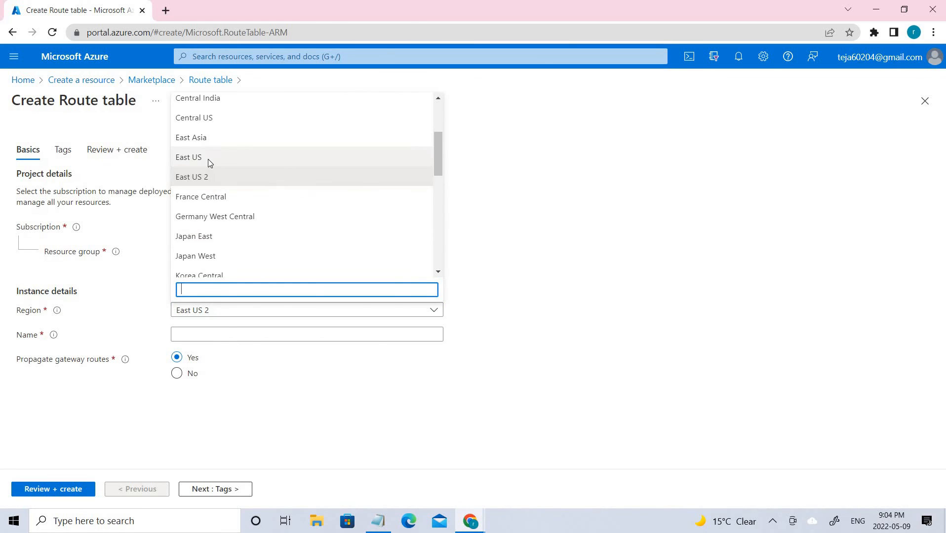
{"action": "left_click", "coordinate": [208, 158]}
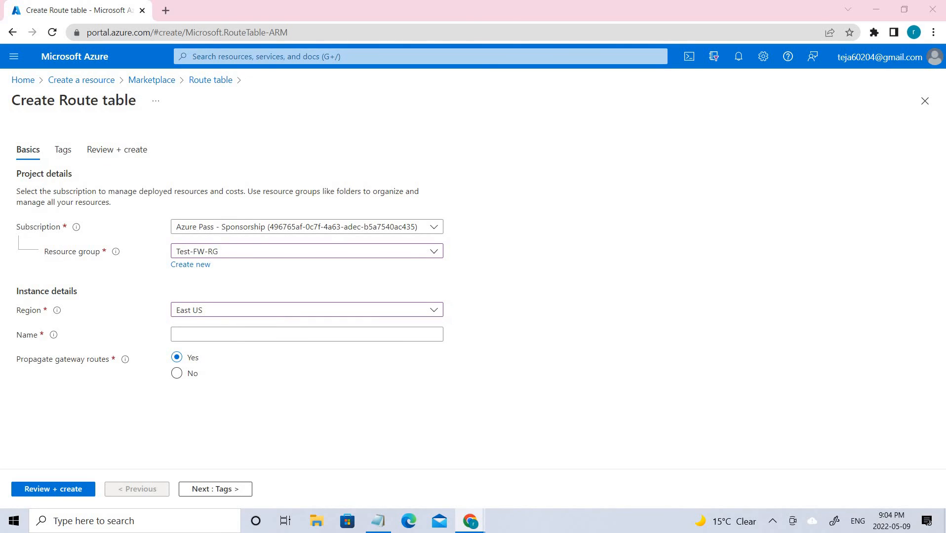
{"action": "left_click", "coordinate": [195, 337]}
{"action": "key", "text": "ctrl+v"}
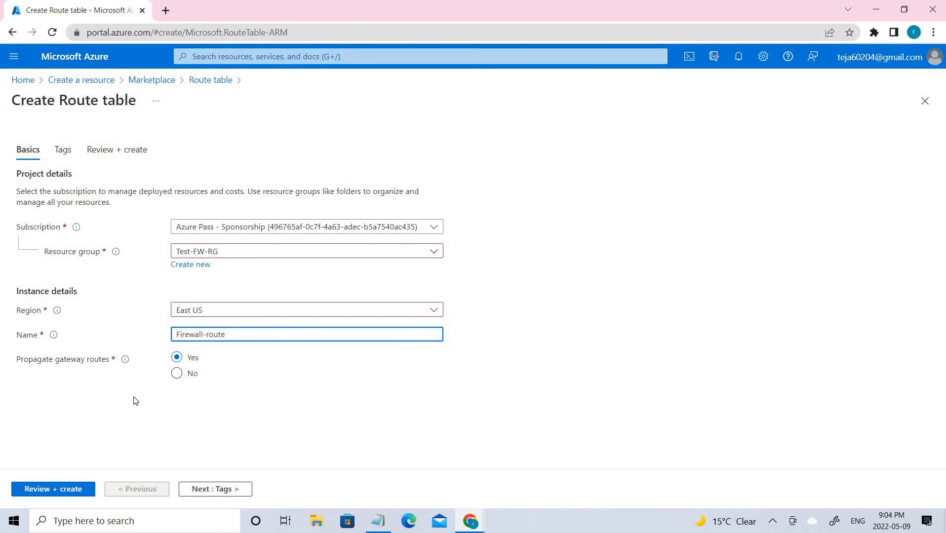
Change the new route table's name to Firewall-route1, and discard the creation form to return to the portal home
{"action": "left_click", "coordinate": [125, 359]}
{"action": "mouse_move", "coordinate": [125, 384]}
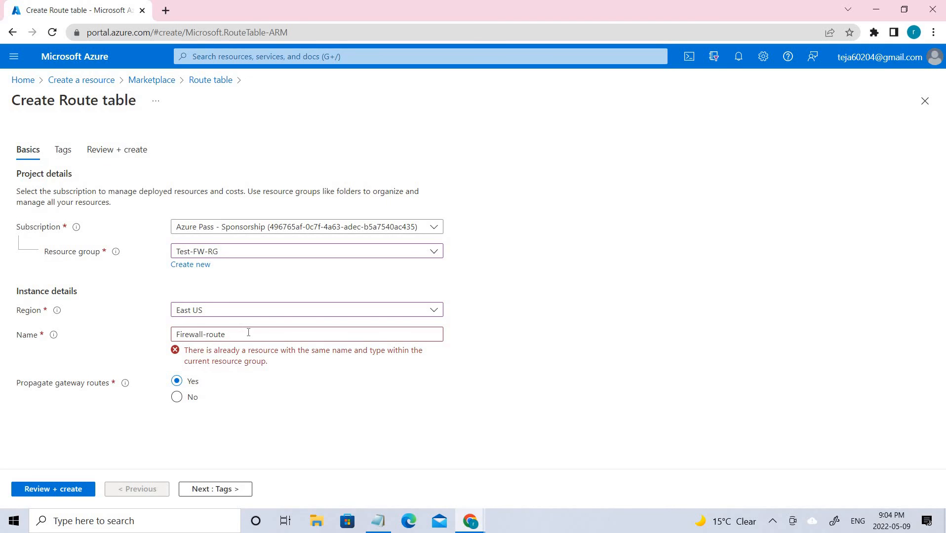
{"action": "left_click", "coordinate": [319, 333]}
{"action": "type", "text": "1"}
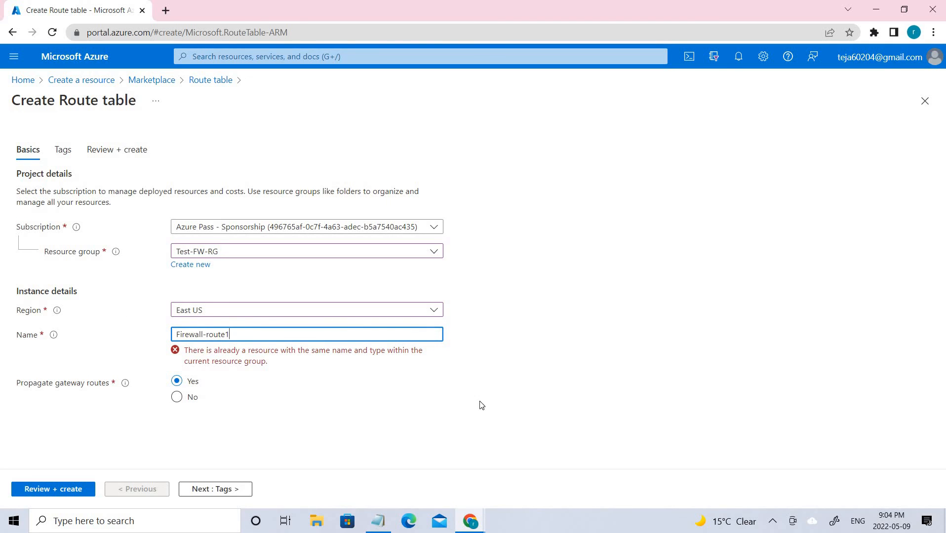
{"action": "left_click", "coordinate": [75, 191]}
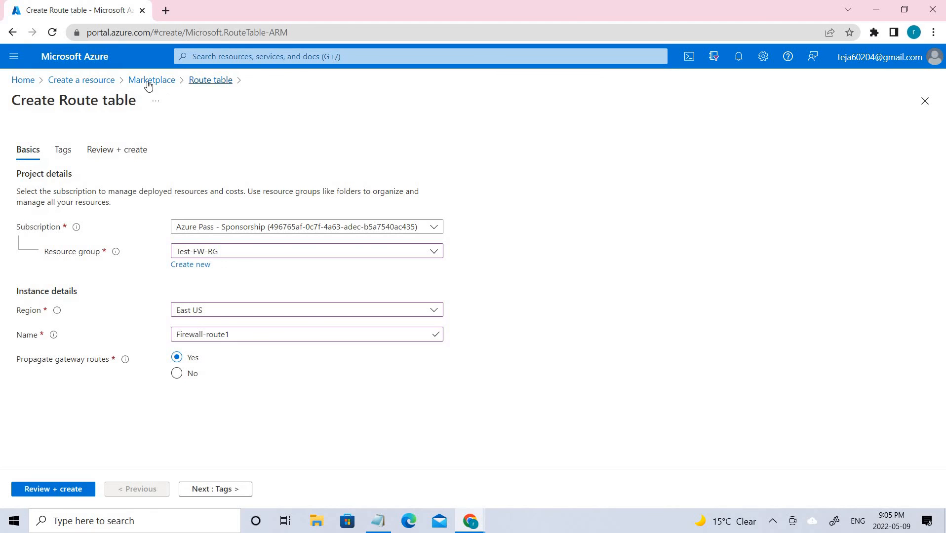
{"action": "left_click", "coordinate": [23, 81]}
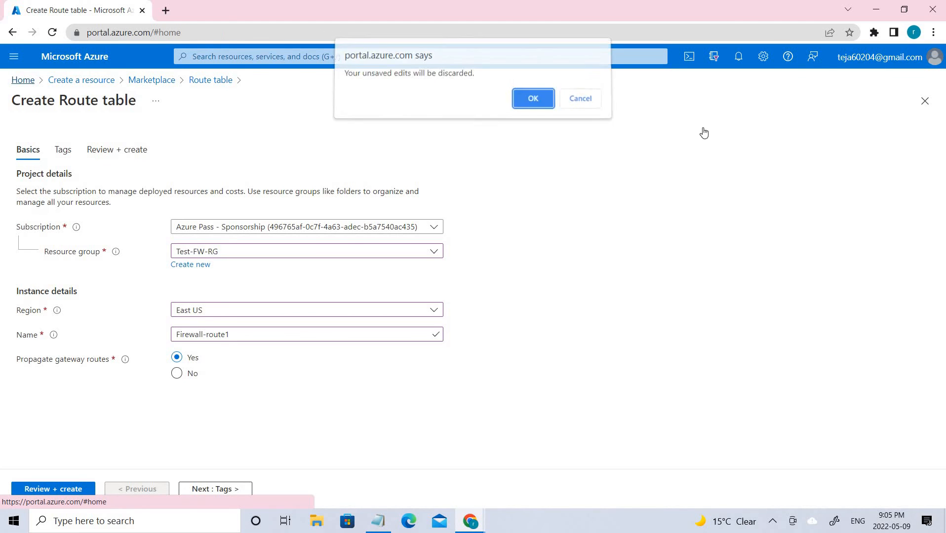
{"action": "left_click", "coordinate": [534, 100]}
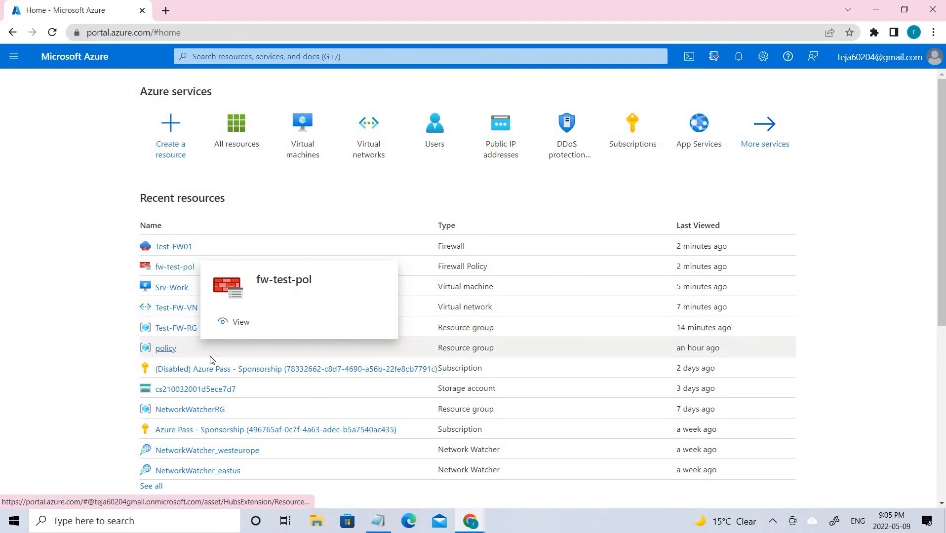
Open the existing Firewall-route route table from the list of all resources and view its configuration and routes
{"action": "scroll", "coordinate": [181, 460], "scroll_direction": "down", "scroll_amount": 4}
{"action": "scroll", "coordinate": [276, 209], "scroll_direction": "up", "scroll_amount": 4}
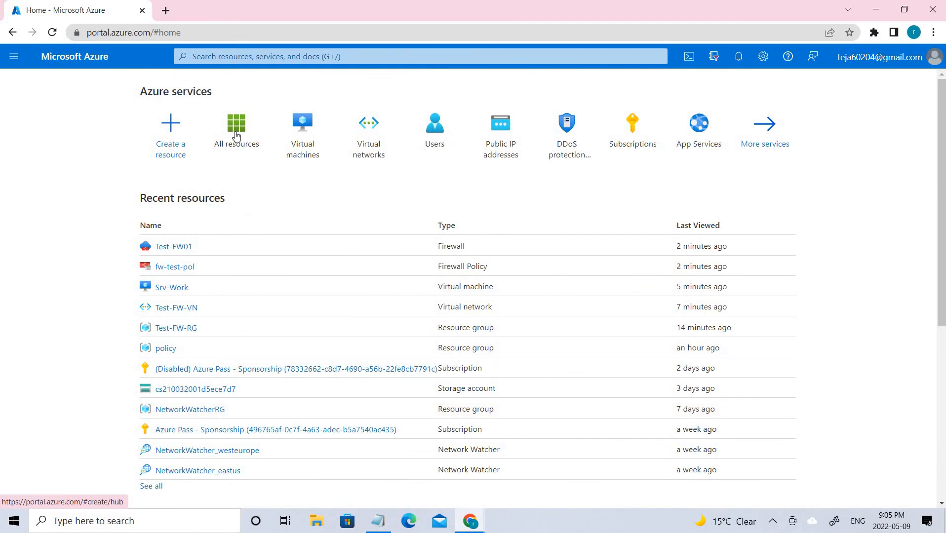
{"action": "left_click", "coordinate": [234, 134]}
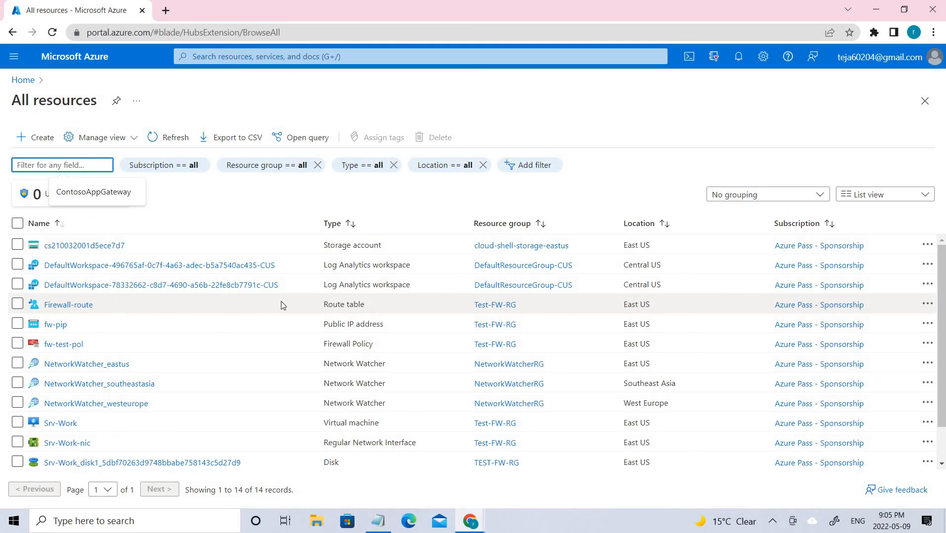
{"action": "double_click", "coordinate": [96, 301]}
{"action": "left_click", "coordinate": [90, 305]}
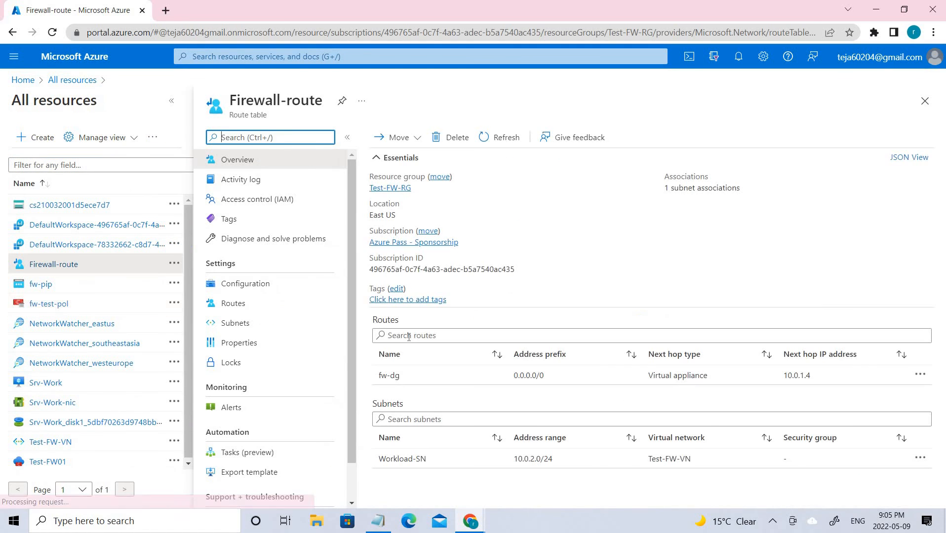
{"action": "left_click", "coordinate": [266, 287]}
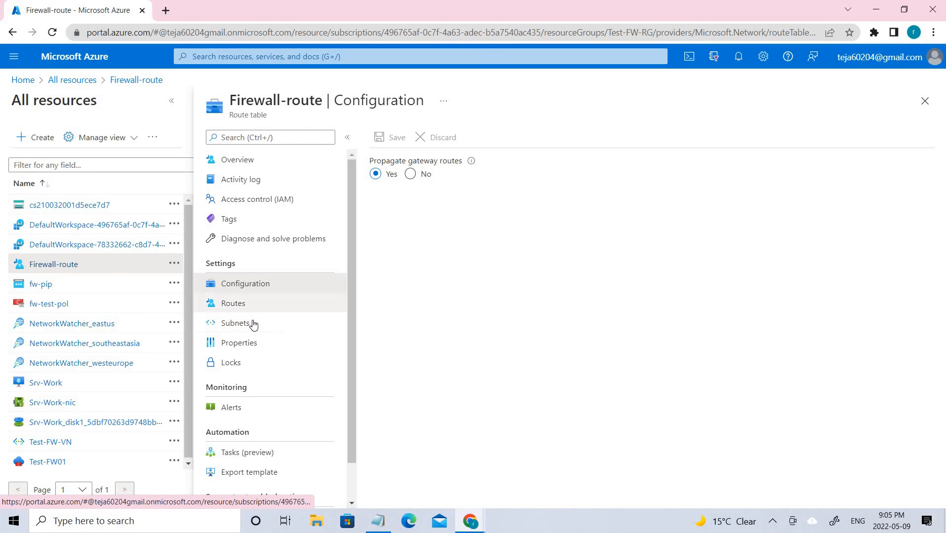
{"action": "left_click", "coordinate": [252, 324]}
{"action": "left_click", "coordinate": [254, 306]}
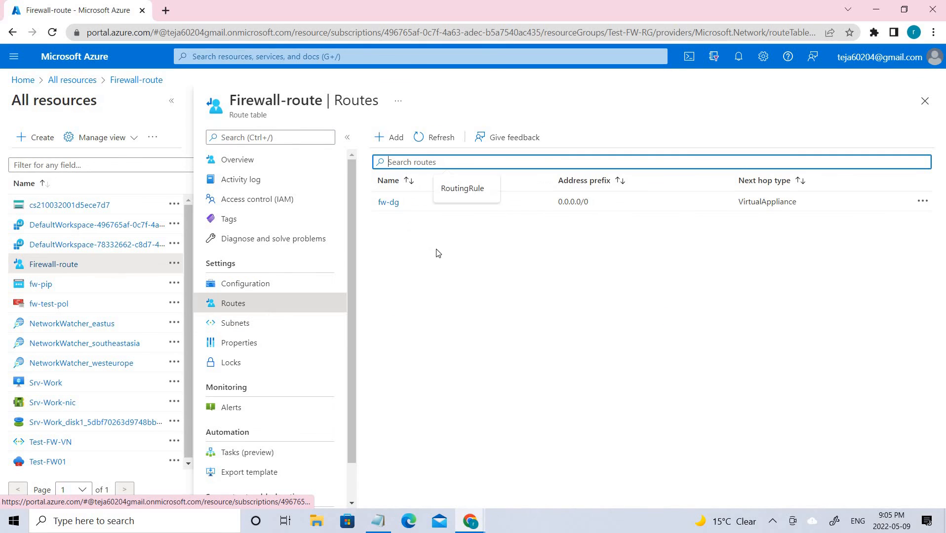
Start adding a route named fw-dg1 to Firewall-route, with IP Addresses as prefix source and 0.0.0.0/0 as the range
{"action": "left_click", "coordinate": [392, 144]}
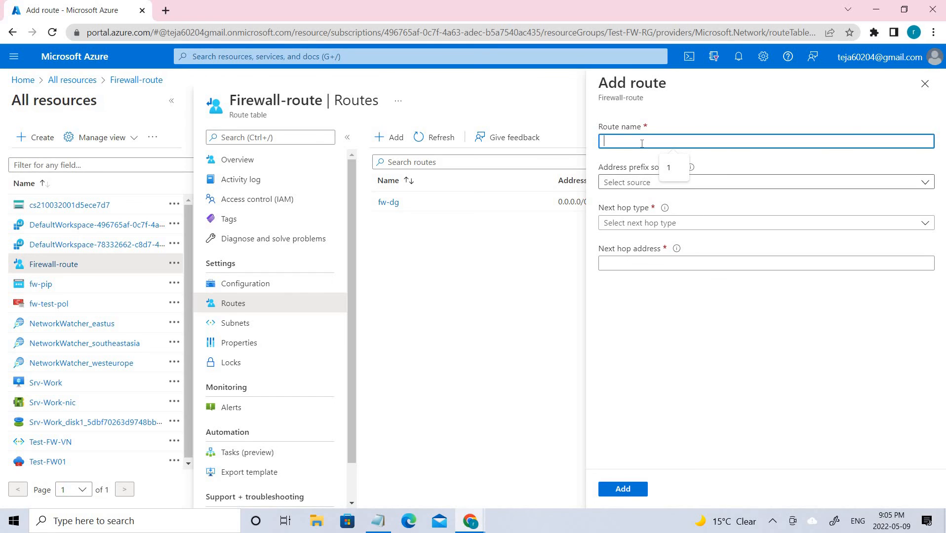
{"action": "type", "text": "fw-"}
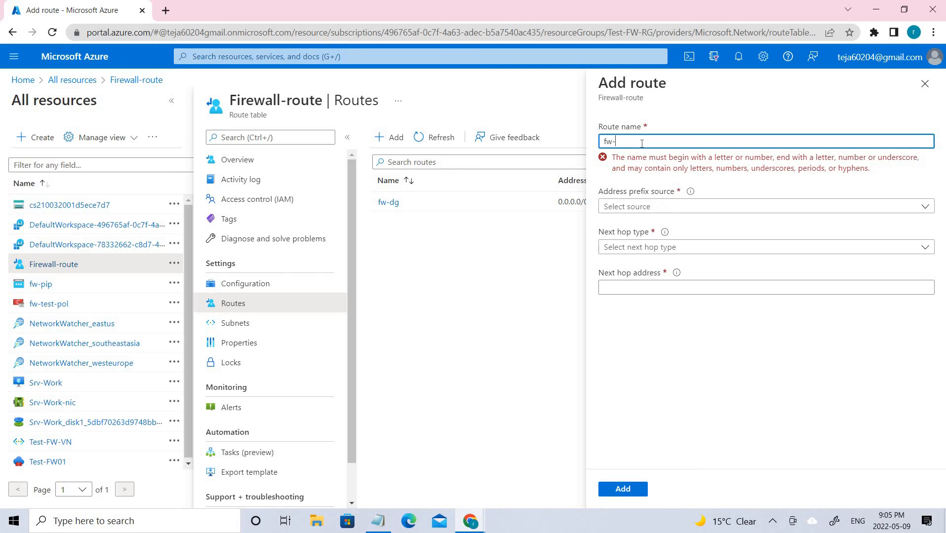
{"action": "type", "text": "dg1"}
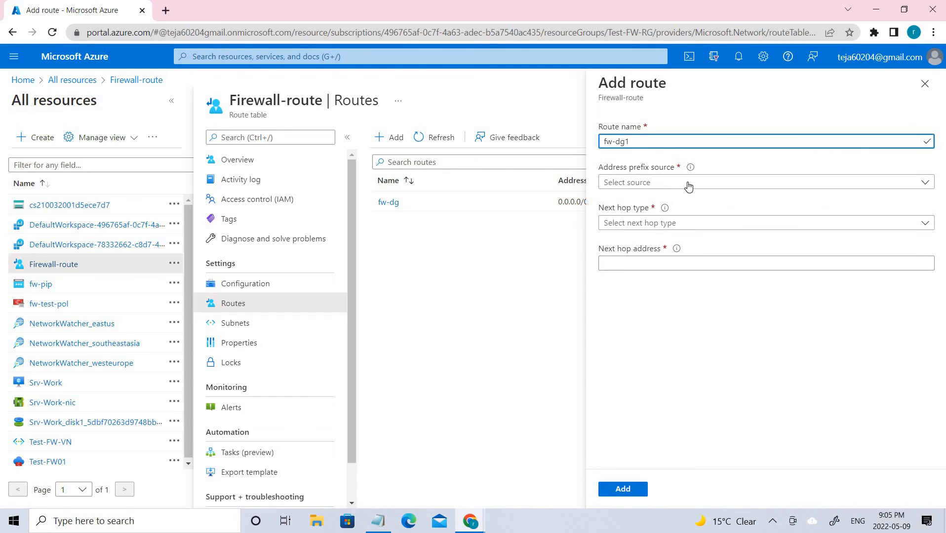
{"action": "left_click", "coordinate": [688, 184]}
{"action": "left_click", "coordinate": [664, 200]}
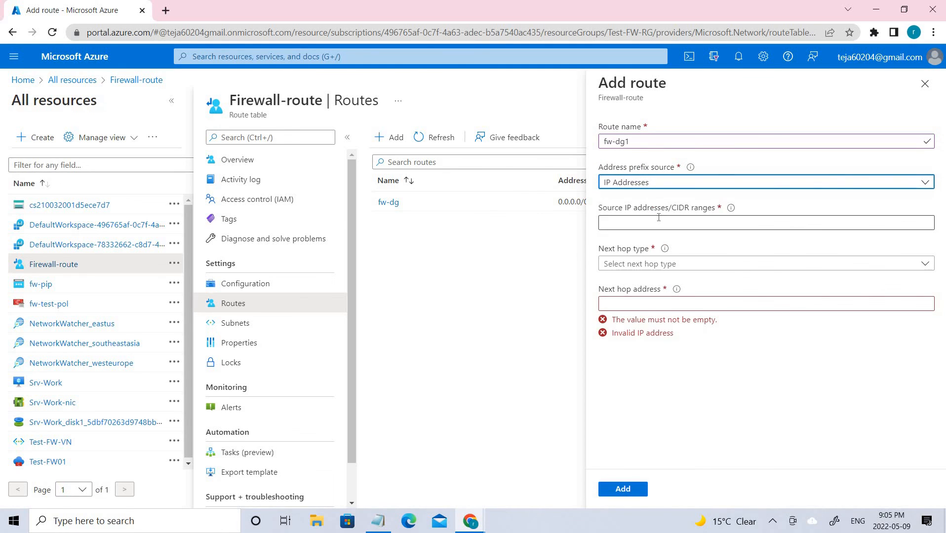
{"action": "left_click", "coordinate": [637, 220]}
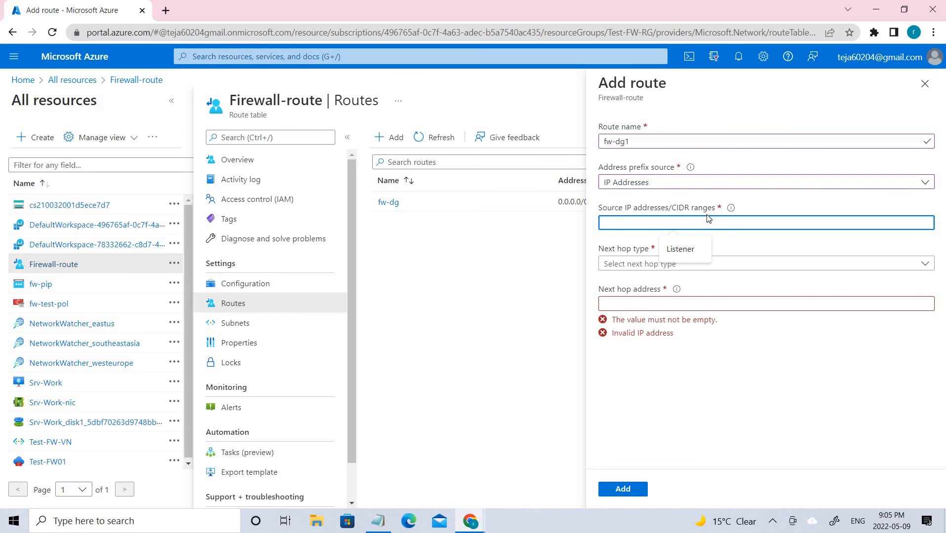
{"action": "type", "text": "0.0.0.0"}
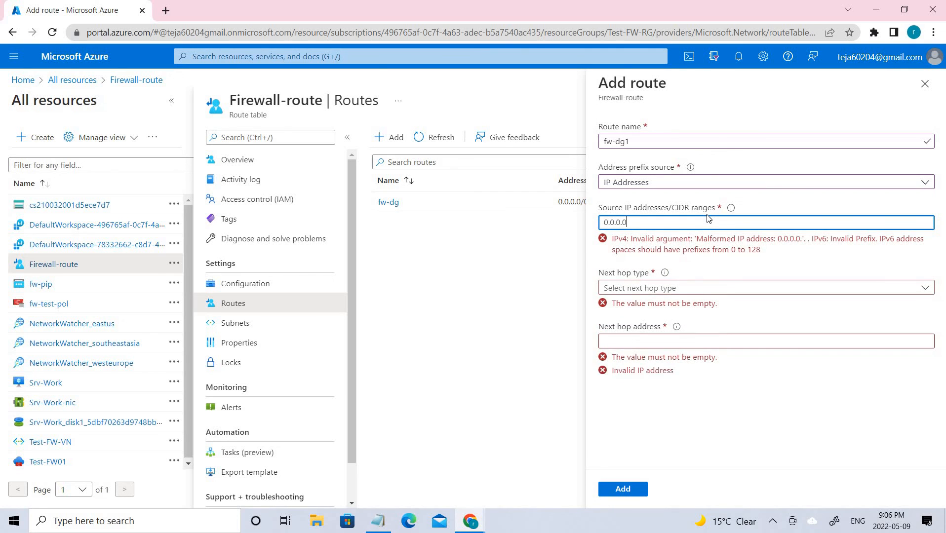
{"action": "type", "text": ".0"}
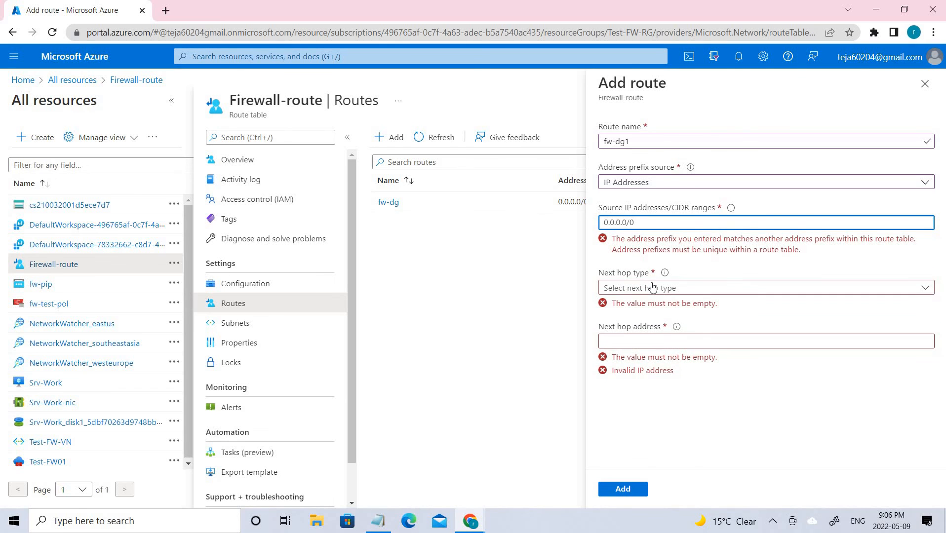
Set the new route's next hop type to Virtual appliance and its next hop address to 10.0.1.4
{"action": "left_click", "coordinate": [649, 289]}
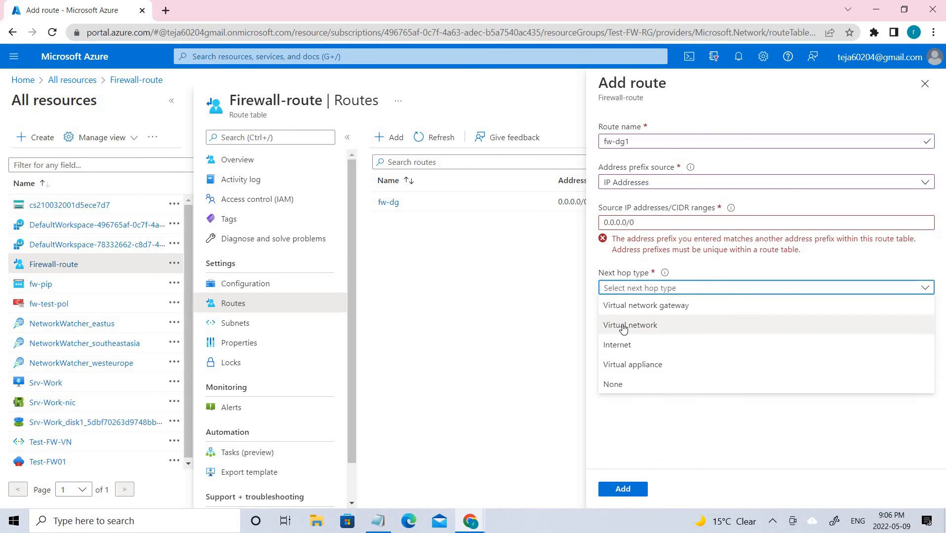
{"action": "left_click", "coordinate": [634, 363]}
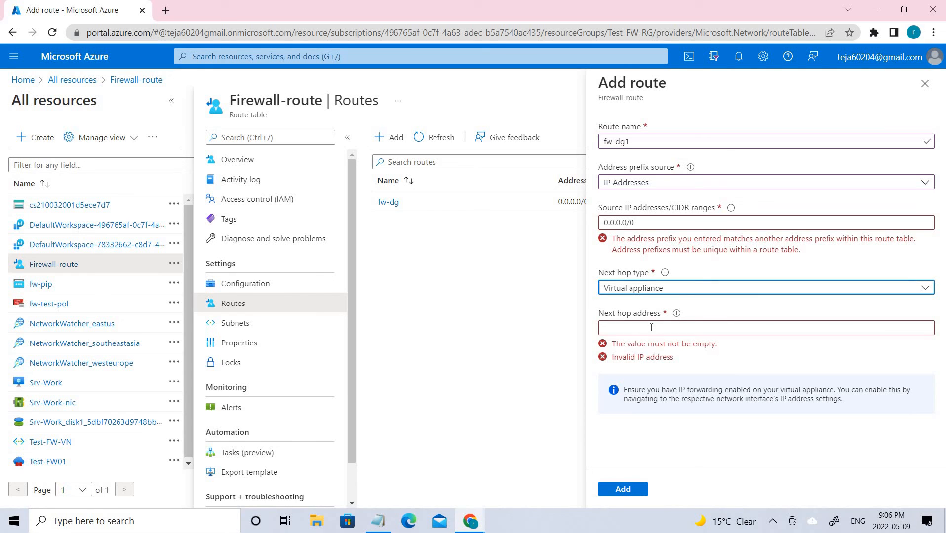
{"action": "left_click", "coordinate": [652, 328]}
{"action": "left_click", "coordinate": [386, 522]}
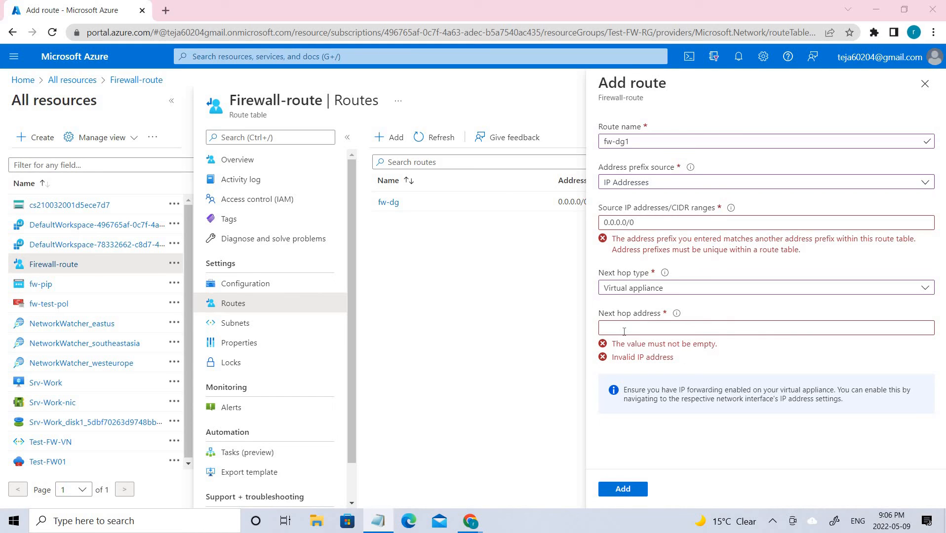
{"action": "left_click", "coordinate": [791, 331]}
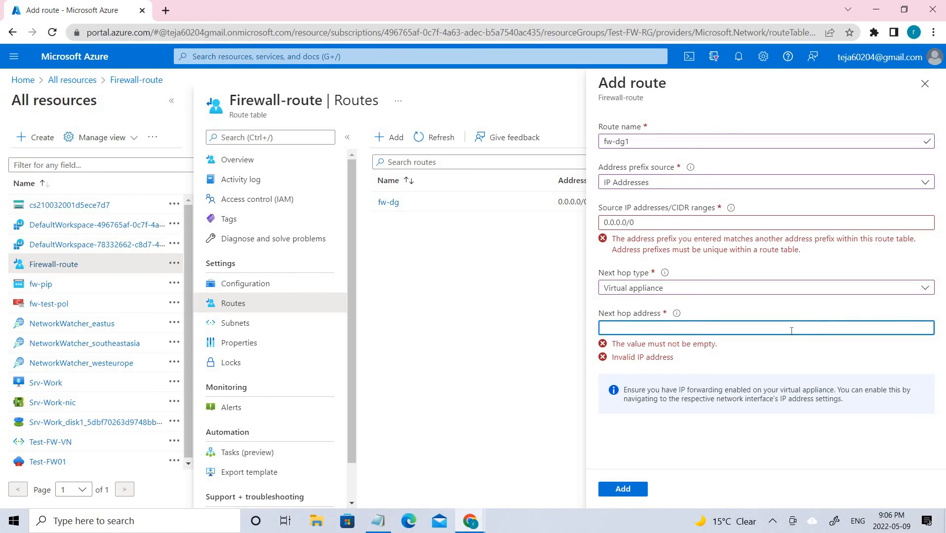
{"action": "type", "text": "10.0.0"}
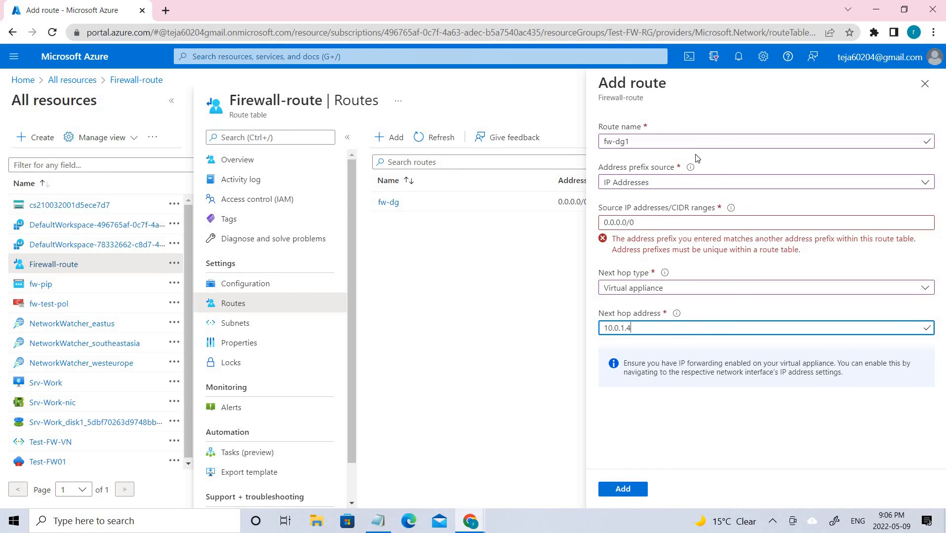
Discard the unsaved fw-dg1 route and open the existing fw-dg route to review its settings
{"action": "left_click", "coordinate": [931, 86]}
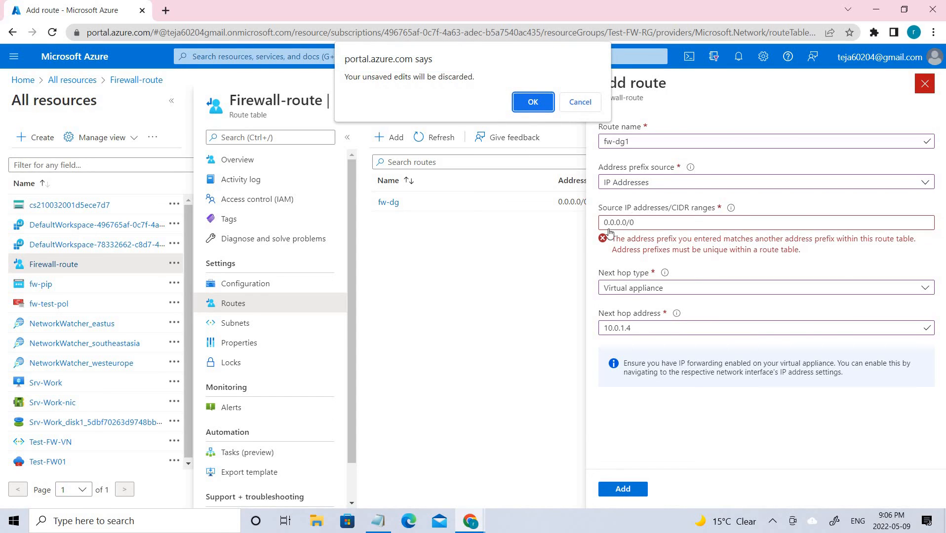
{"action": "left_click", "coordinate": [533, 102]}
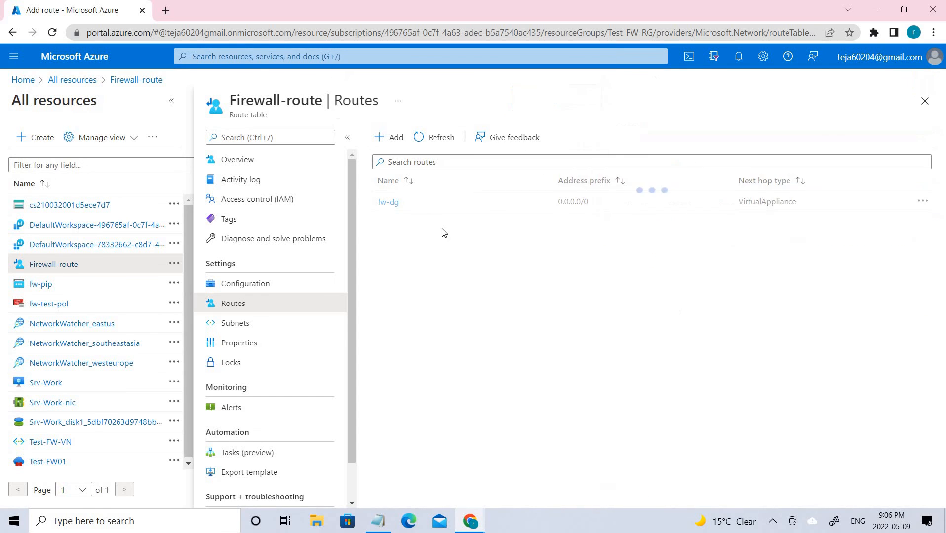
{"action": "left_click", "coordinate": [388, 202]}
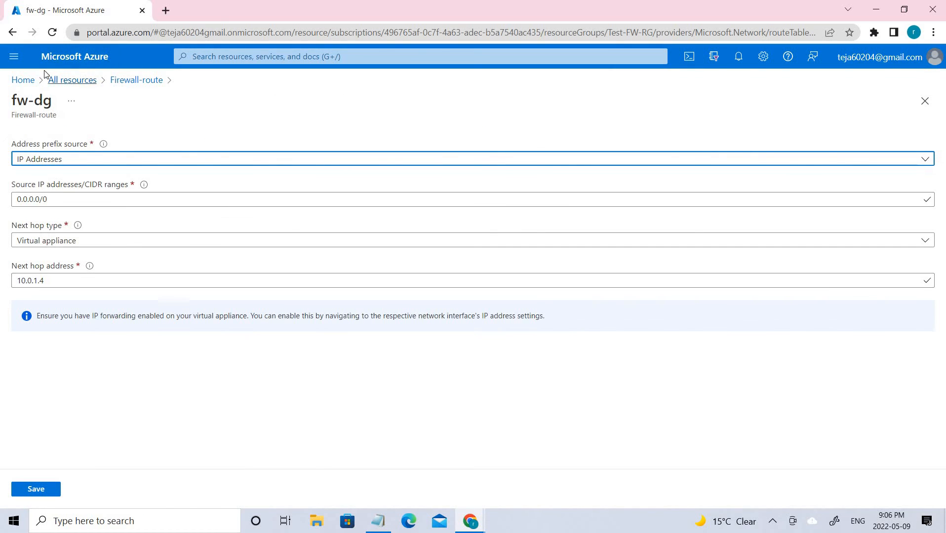
Open the fw-test-pol firewall policy from all resources and review the source, protocol, destination and action of its application rule
{"action": "left_click", "coordinate": [75, 82]}
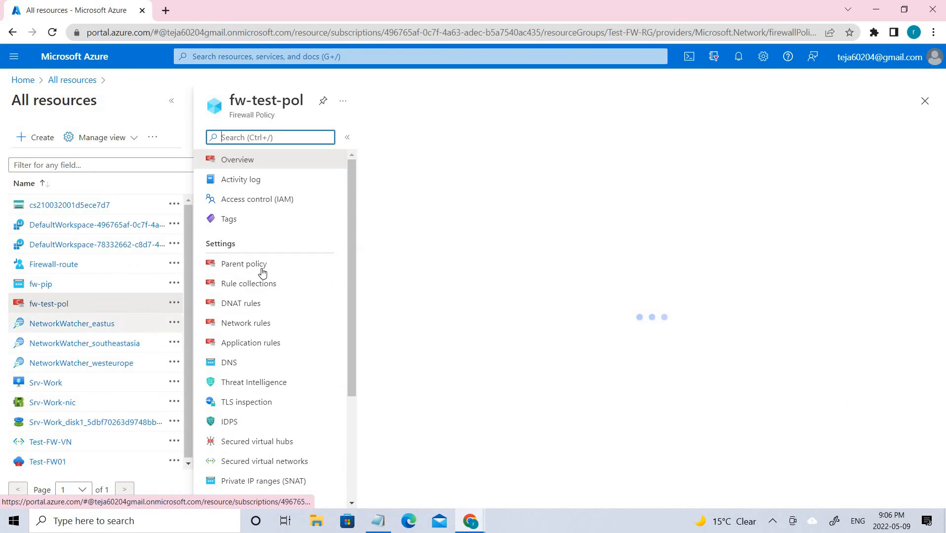
{"action": "left_click", "coordinate": [260, 348]}
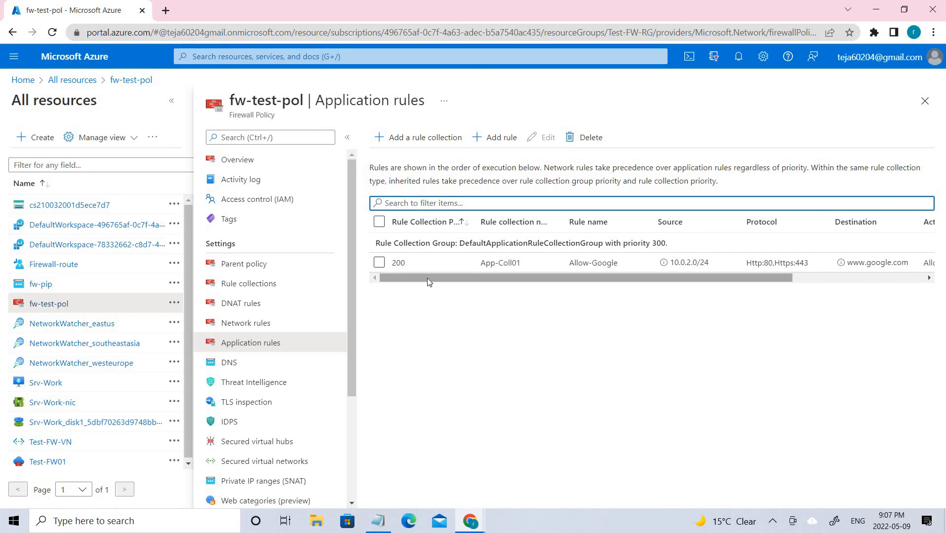
{"action": "left_click_drag", "start_coordinate": [427, 278], "coordinate": [506, 269]}
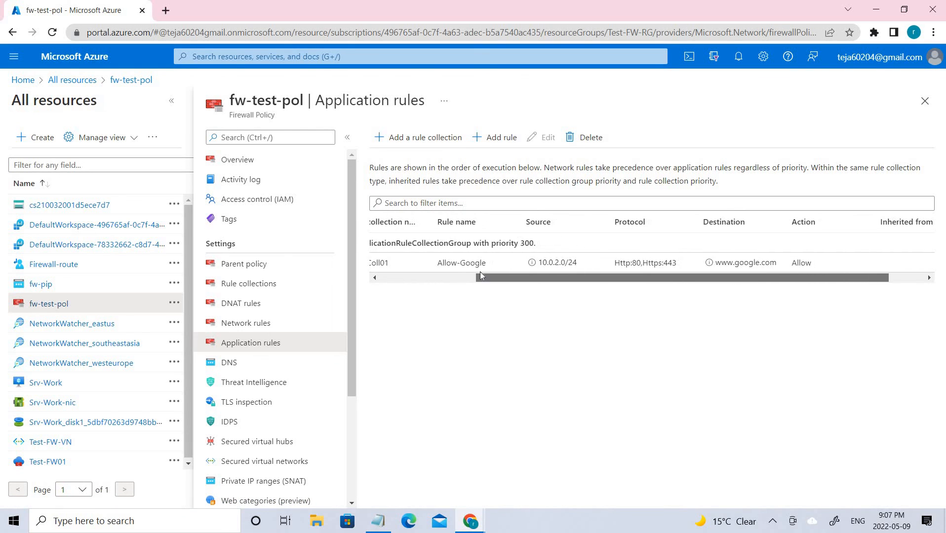
{"action": "left_click_drag", "start_coordinate": [799, 263], "coordinate": [741, 265]}
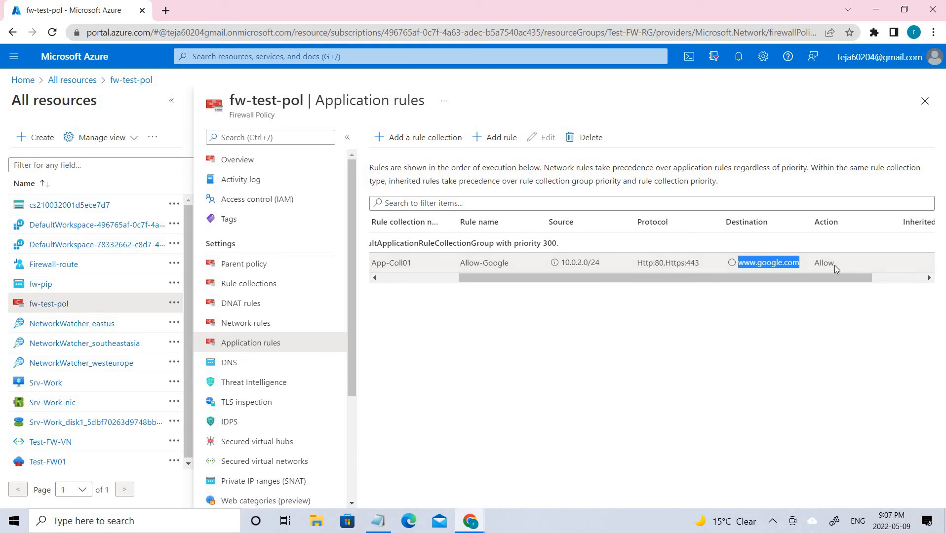
{"action": "left_click", "coordinate": [819, 266]}
{"action": "left_click_drag", "start_coordinate": [776, 279], "coordinate": [730, 279]}
{"action": "left_click_drag", "start_coordinate": [594, 276], "coordinate": [538, 279]}
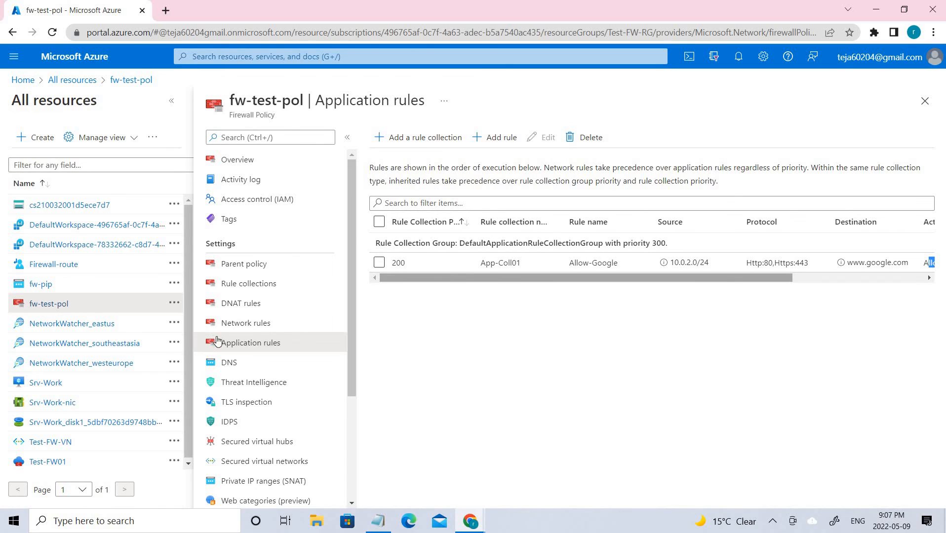
Review the source, port, protocol, destination and action of fw-test-pol's network rule
{"action": "left_click", "coordinate": [237, 330]}
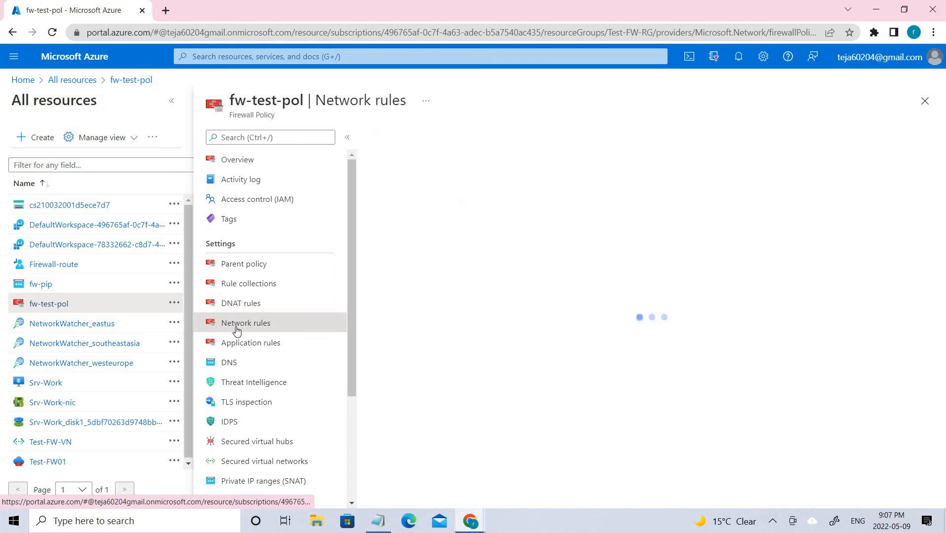
{"action": "left_click_drag", "start_coordinate": [456, 277], "coordinate": [600, 271]}
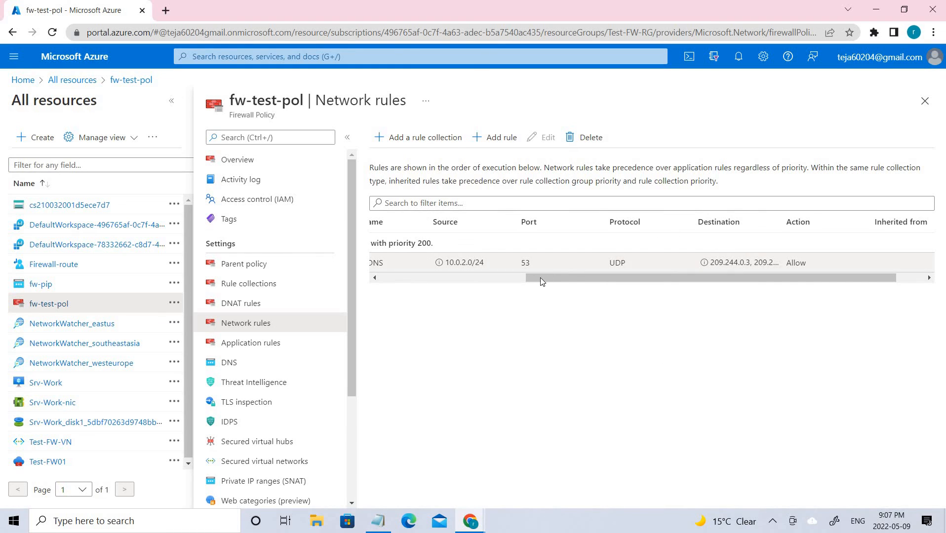
{"action": "left_click_drag", "start_coordinate": [540, 277], "coordinate": [552, 275]}
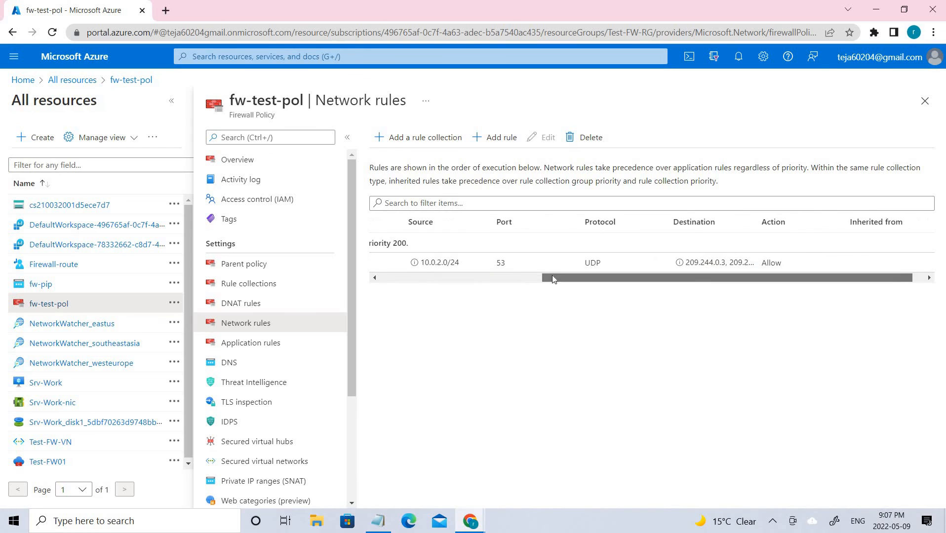
Review the destination and translated address and port of fw-test-pol's DNAT rule, and return to the list of all resources
{"action": "left_click", "coordinate": [253, 304]}
{"action": "left_click_drag", "start_coordinate": [415, 277], "coordinate": [693, 258]}
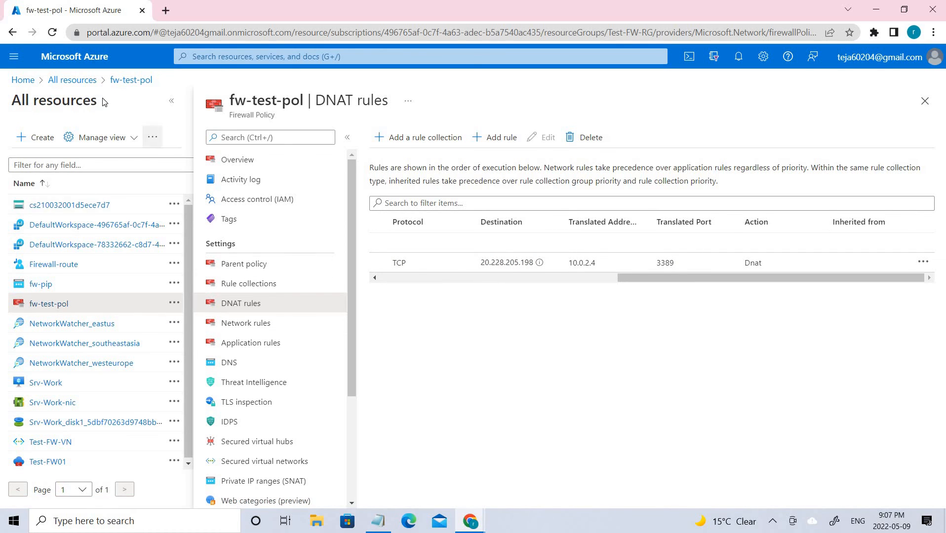
{"action": "left_click", "coordinate": [72, 81]}
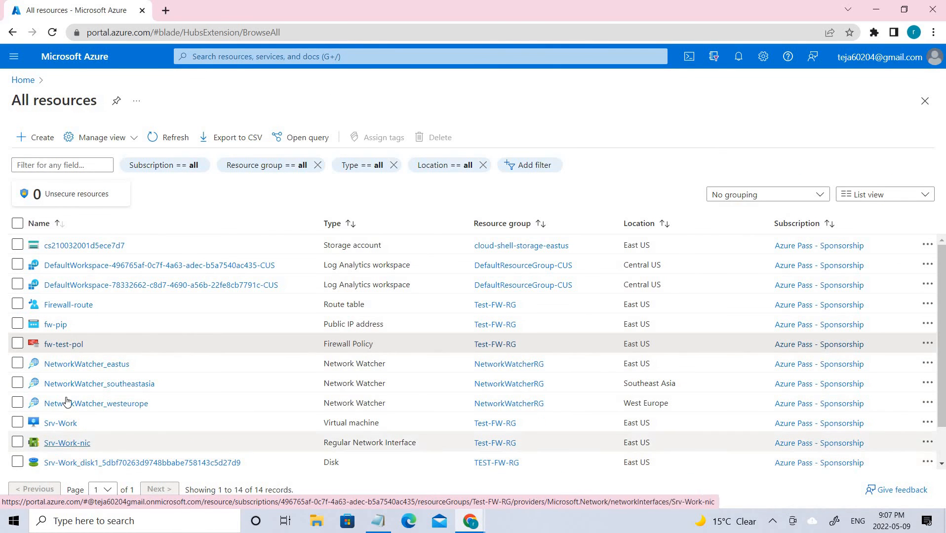
Check the overview of the Srv-Work virtual machine, and examine the custom DNS servers of the Srv-Work-nic network interface
{"action": "scroll", "coordinate": [81, 442], "scroll_direction": "down", "scroll_amount": 2}
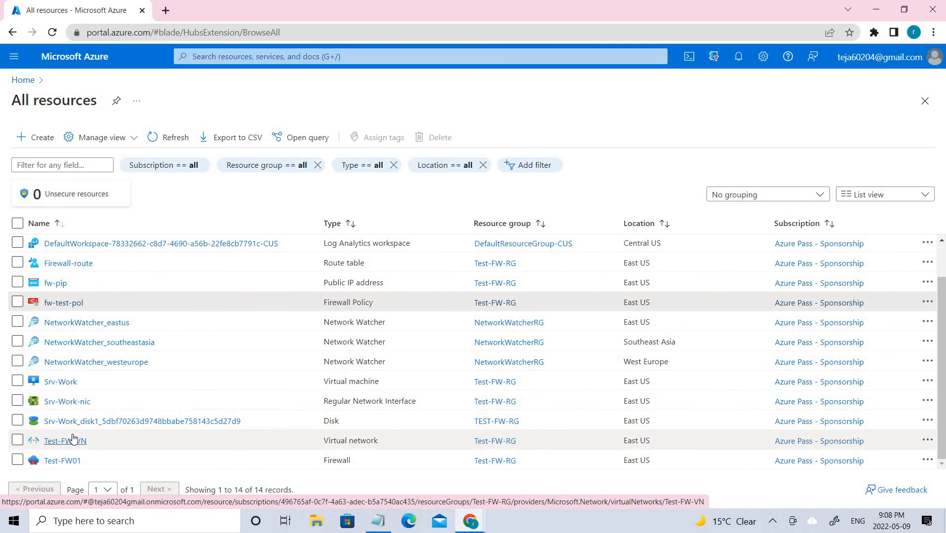
{"action": "left_click", "coordinate": [61, 382]}
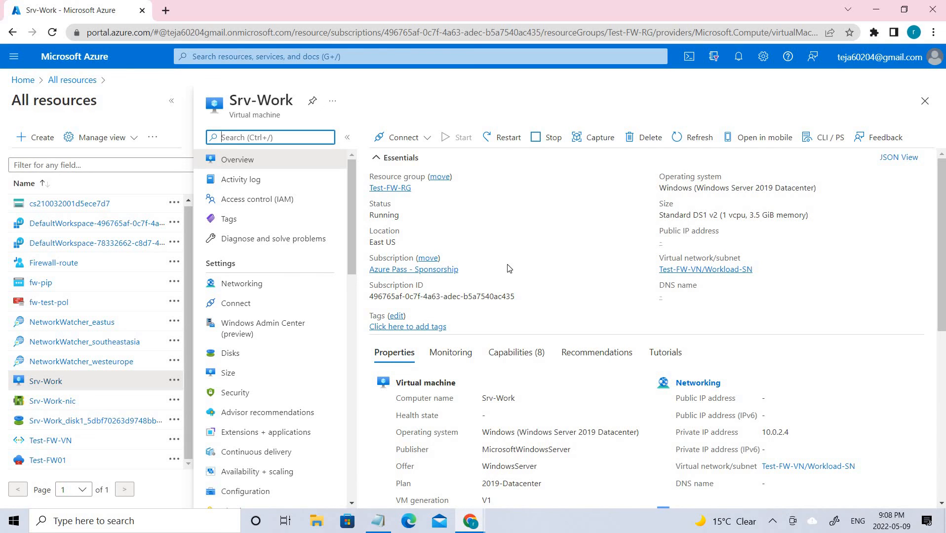
{"action": "left_click", "coordinate": [50, 401]}
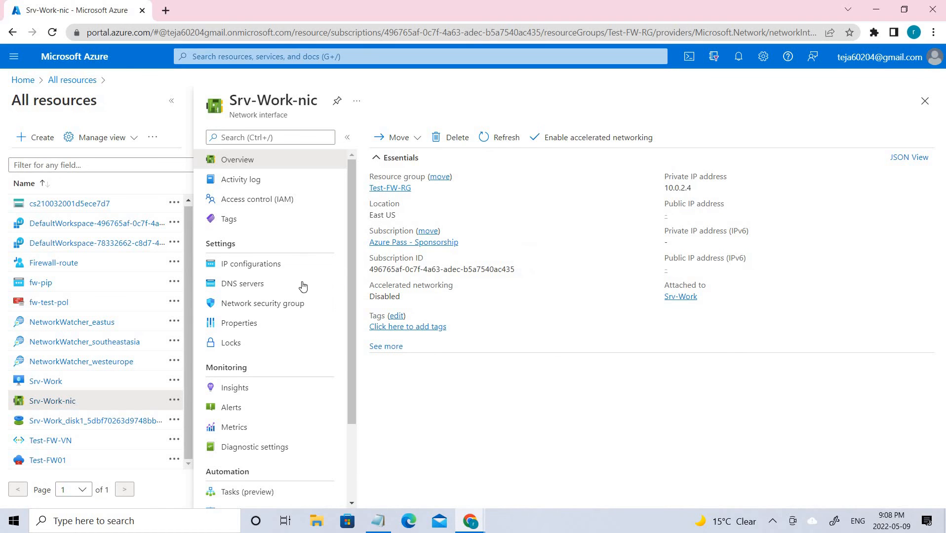
{"action": "left_click", "coordinate": [249, 283]}
{"action": "left_click", "coordinate": [705, 296]}
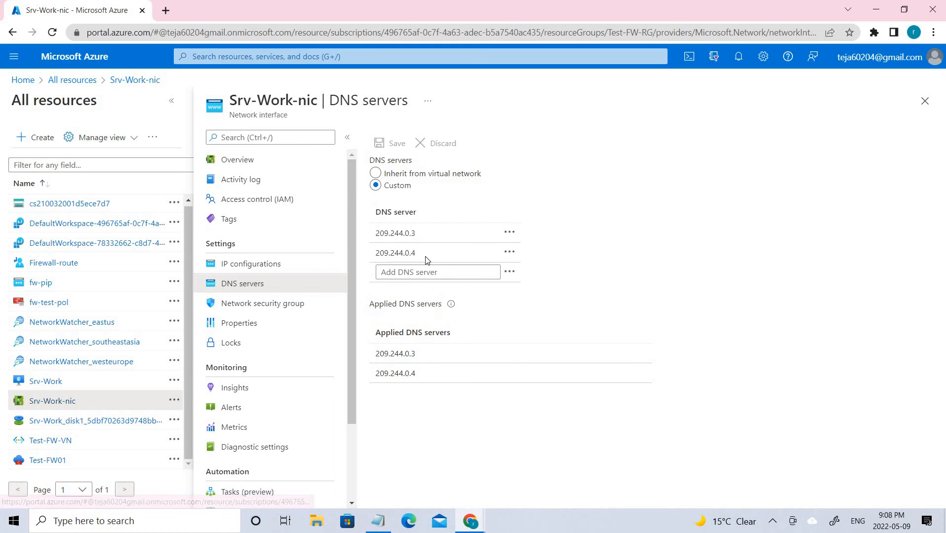
{"action": "left_click_drag", "start_coordinate": [428, 249], "coordinate": [373, 228]}
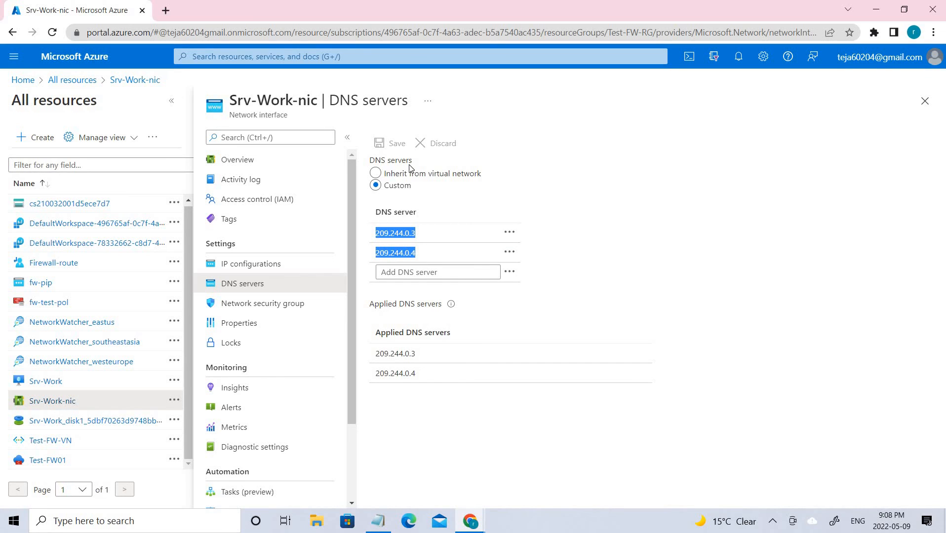
{"action": "left_click", "coordinate": [393, 166]}
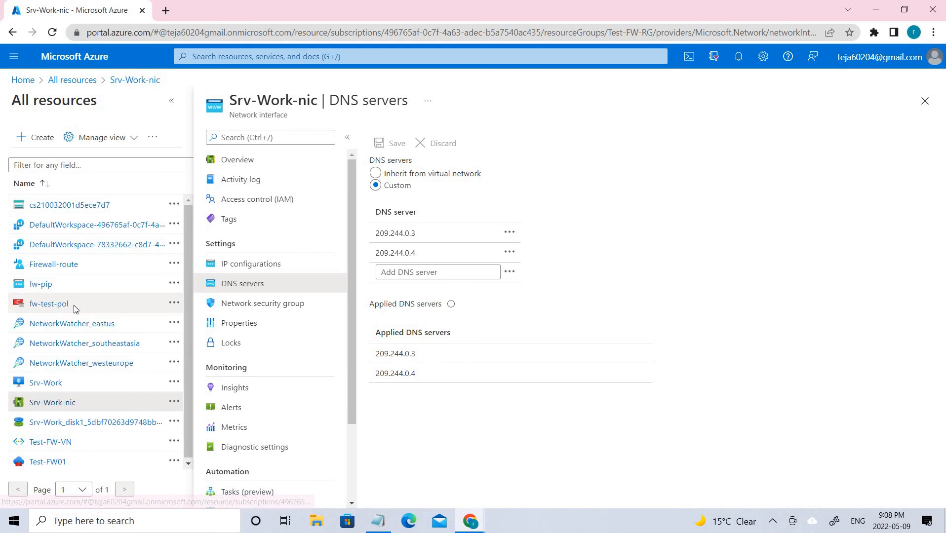
Review the application rules and network rules of the fw-test-pol firewall policy again, and return to the list of all resources
{"action": "left_click", "coordinate": [57, 306]}
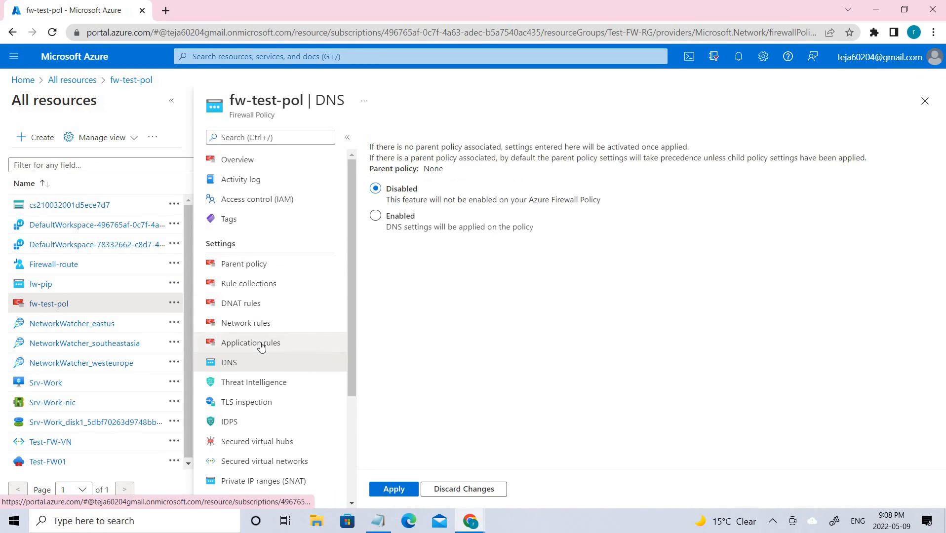
{"action": "left_click", "coordinate": [264, 343]}
{"action": "left_click_drag", "start_coordinate": [560, 279], "coordinate": [787, 289]}
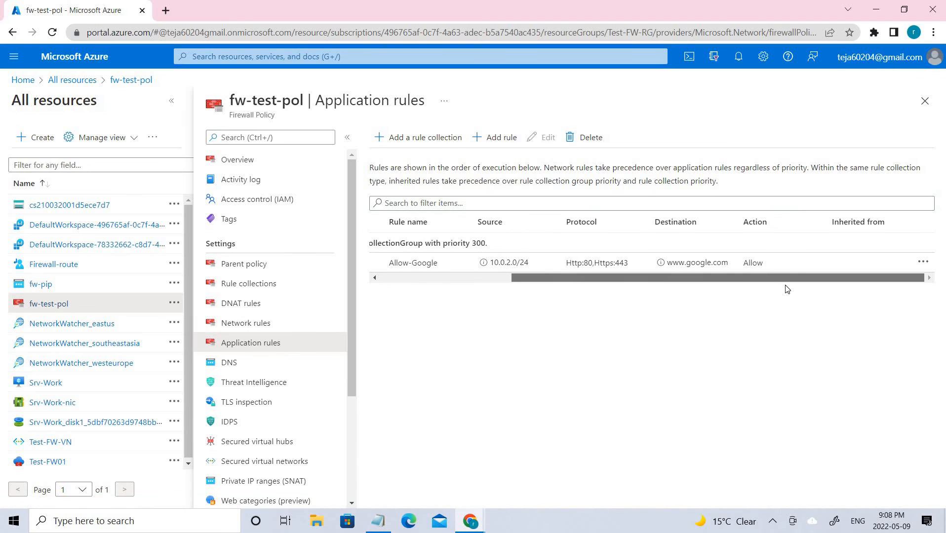
{"action": "left_click", "coordinate": [236, 324]}
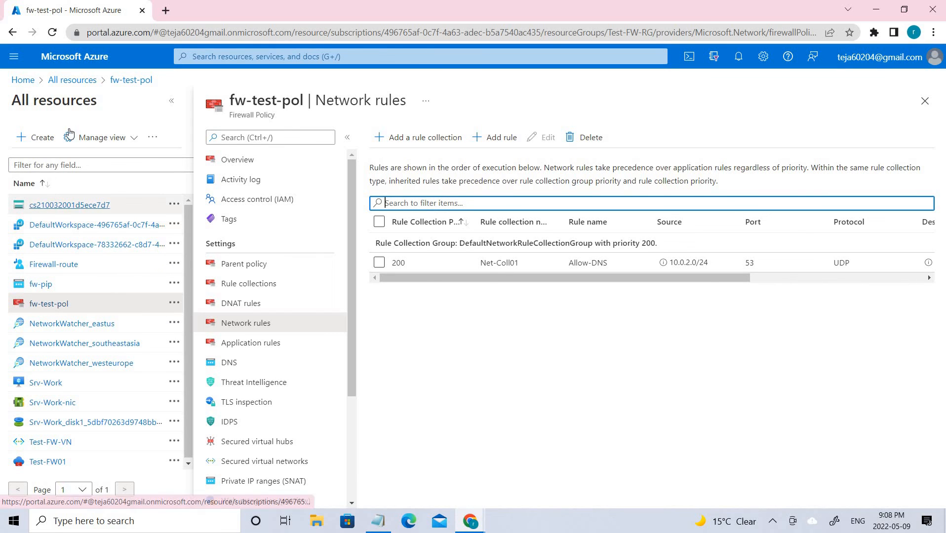
{"action": "left_click", "coordinate": [79, 80]}
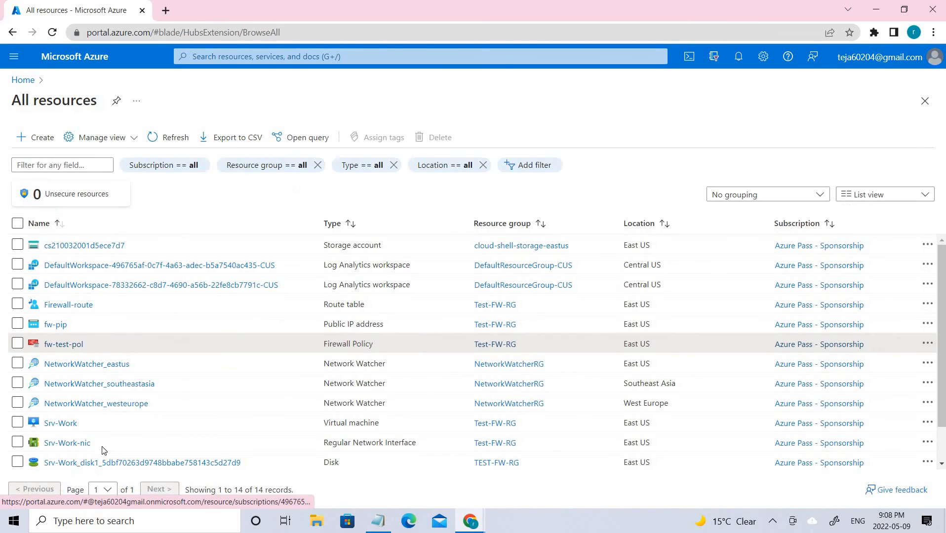
Switch to Remote Desktop Connection, show its full logon options and start connecting to 20.228.205.198:3389
{"action": "left_click", "coordinate": [109, 530]}
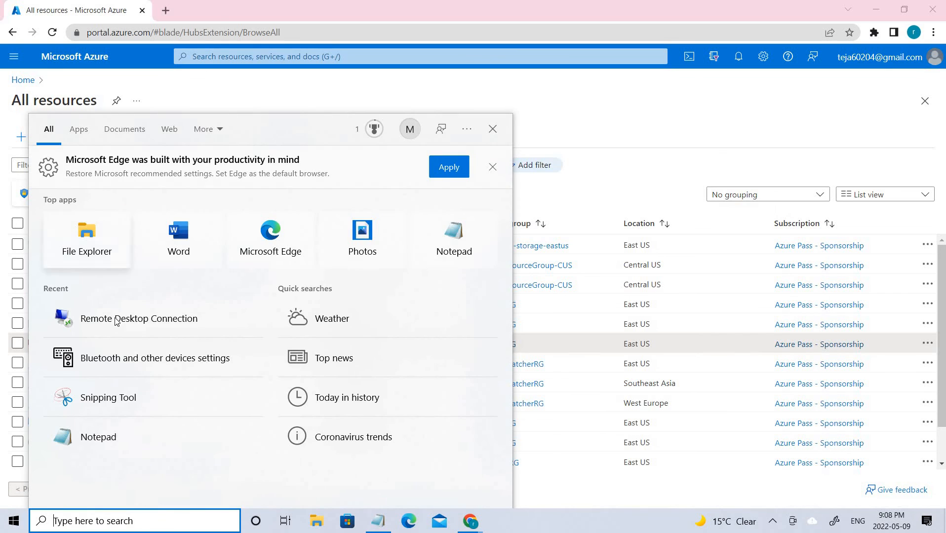
{"action": "left_click", "coordinate": [117, 320]}
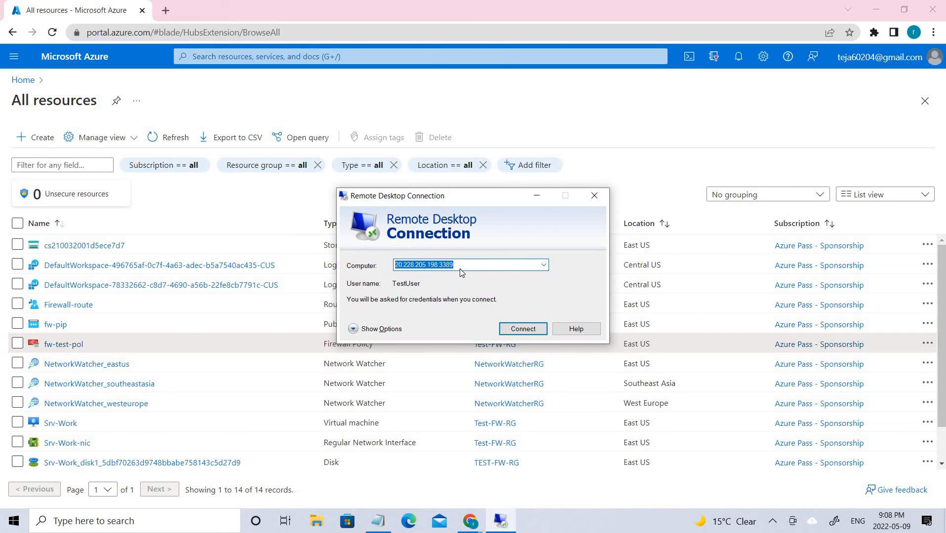
{"action": "left_click", "coordinate": [461, 267]}
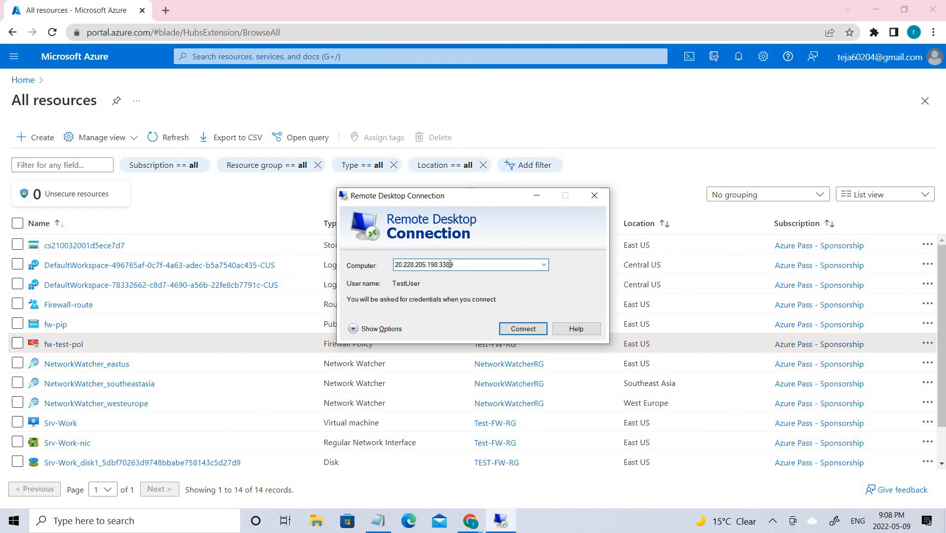
{"action": "left_click_drag", "start_coordinate": [399, 265], "coordinate": [480, 309]}
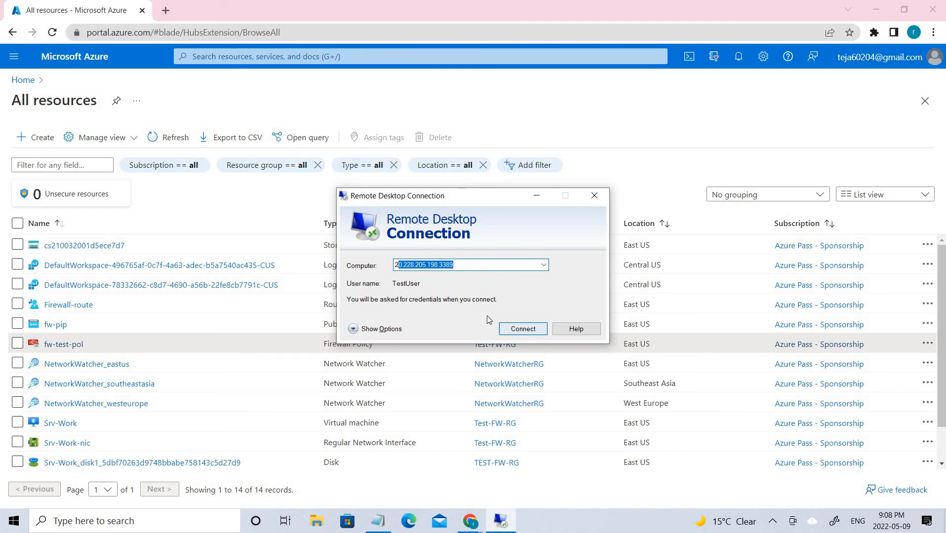
{"action": "left_click", "coordinate": [367, 329]}
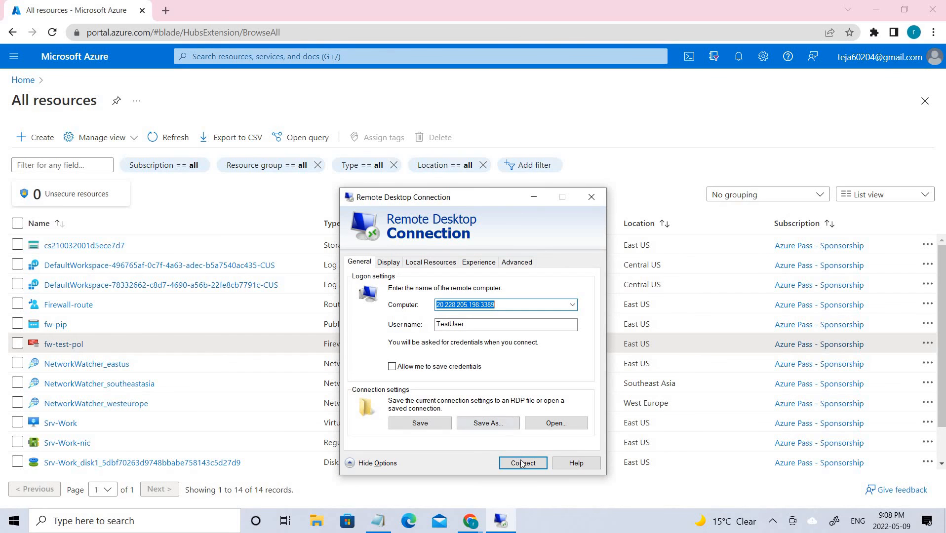
{"action": "left_click", "coordinate": [512, 465]}
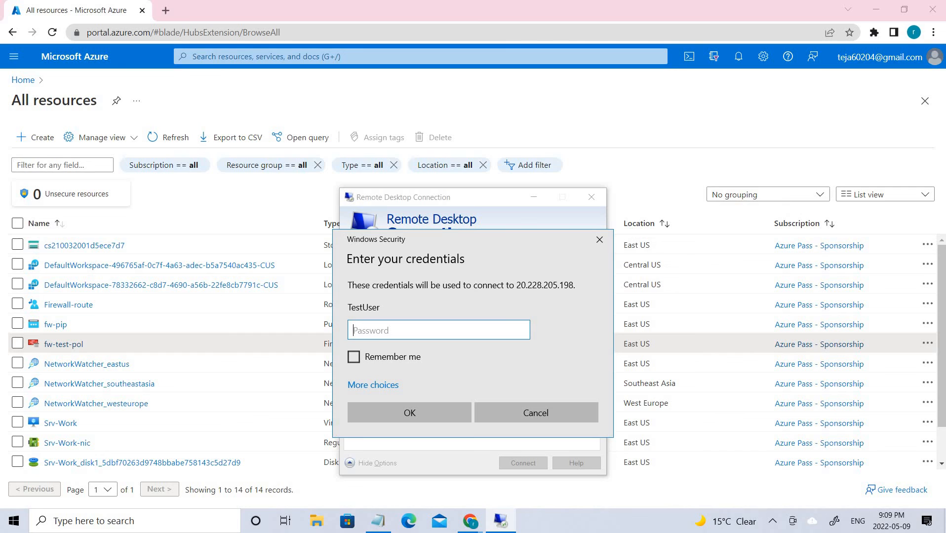
Paste the account password, connect despite the certificate warning and maximize the remote desktop session
{"action": "key", "text": "alt+Tab"}
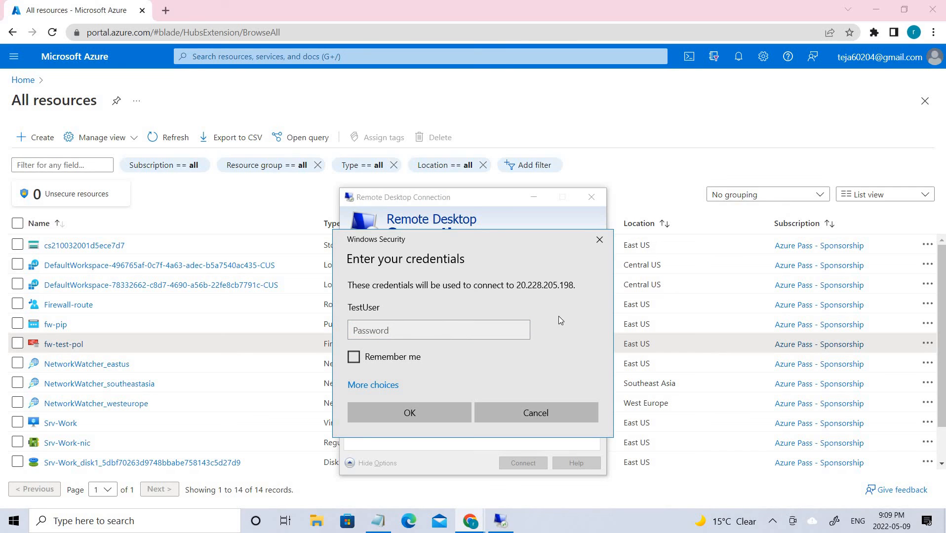
{"action": "left_click", "coordinate": [401, 327]}
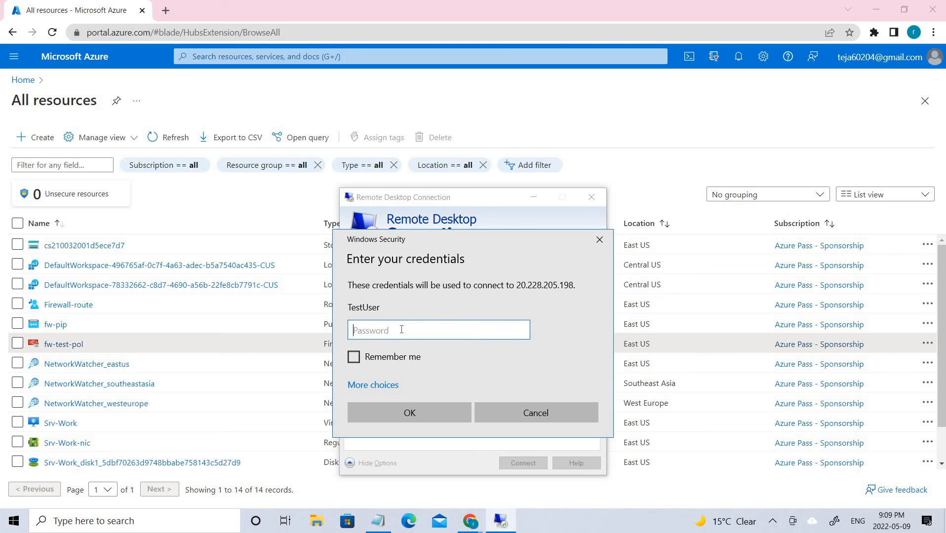
{"action": "key", "text": "ctrl+v"}
{"action": "left_click", "coordinate": [382, 391]}
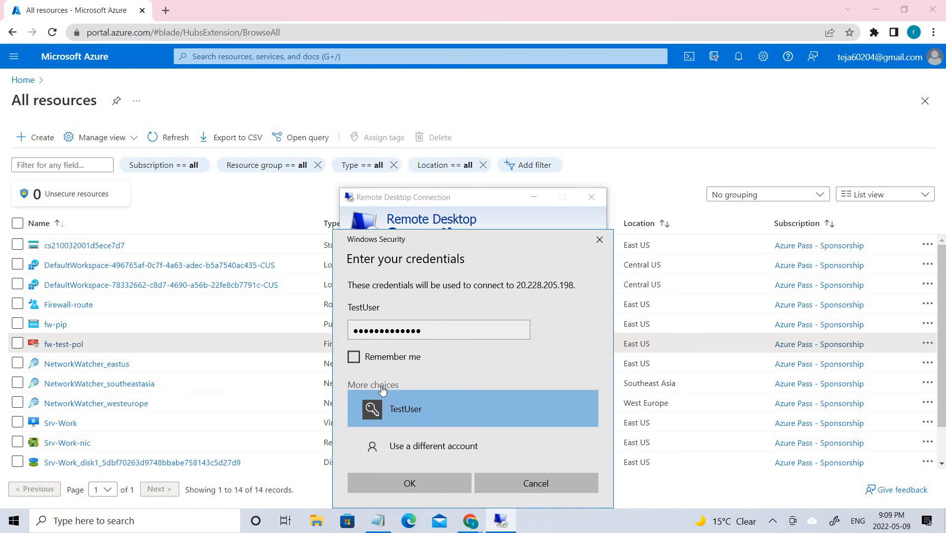
{"action": "left_click", "coordinate": [439, 487]}
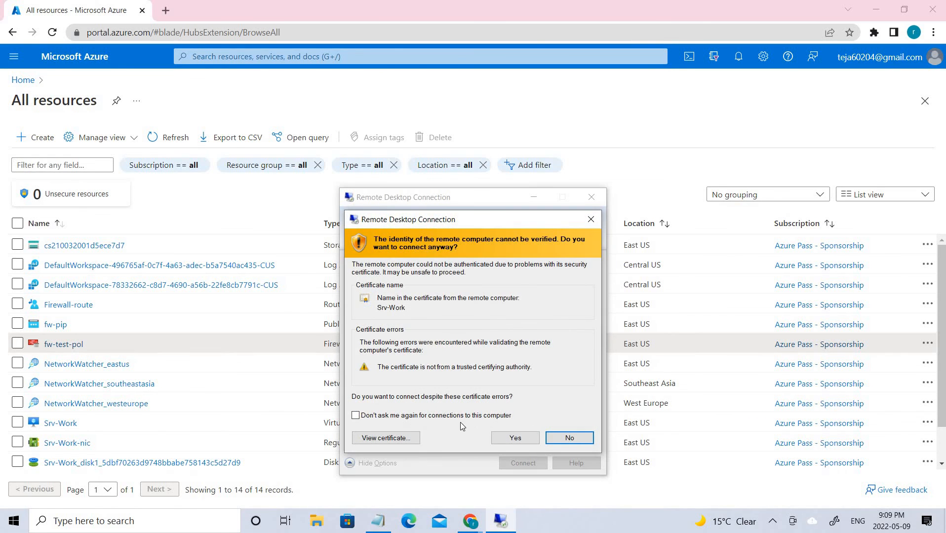
{"action": "left_click", "coordinate": [514, 438]}
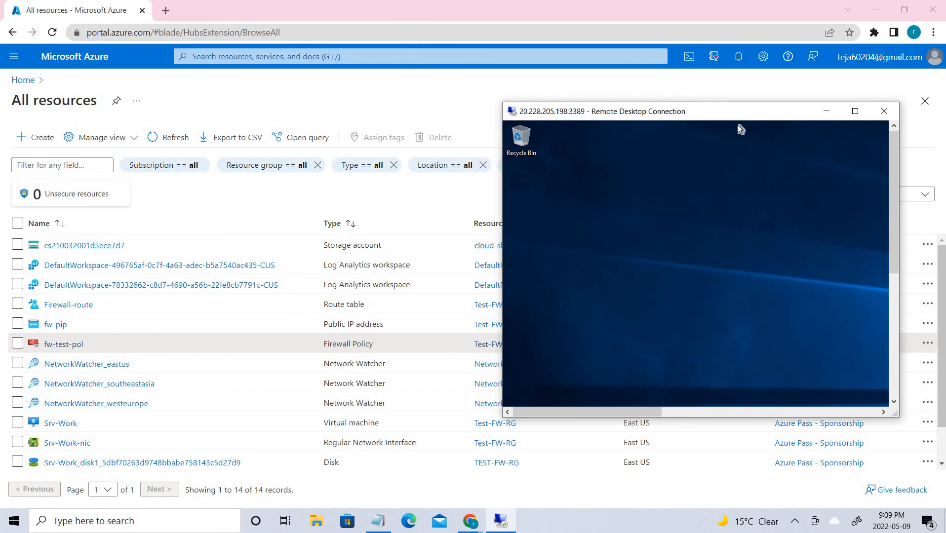
{"action": "left_click", "coordinate": [858, 111]}
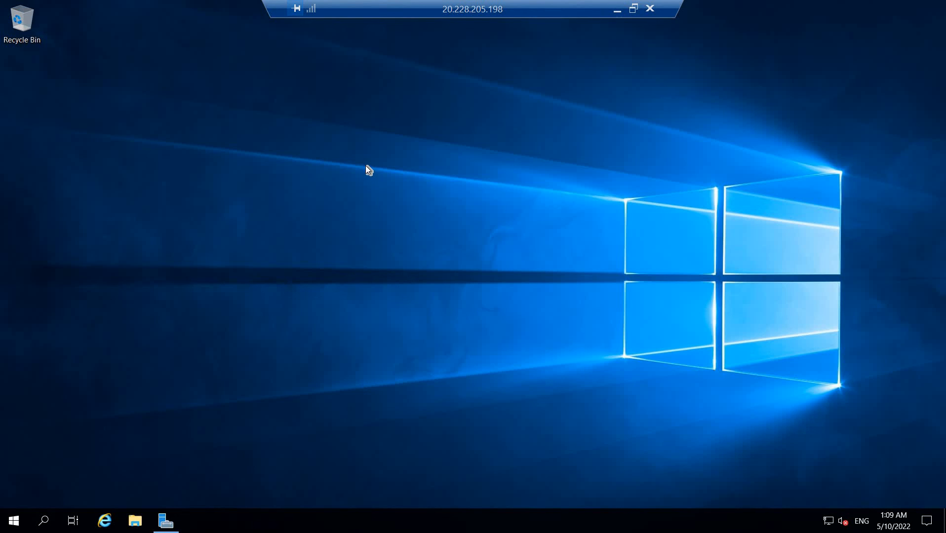
{"action": "left_click", "coordinate": [104, 521]}
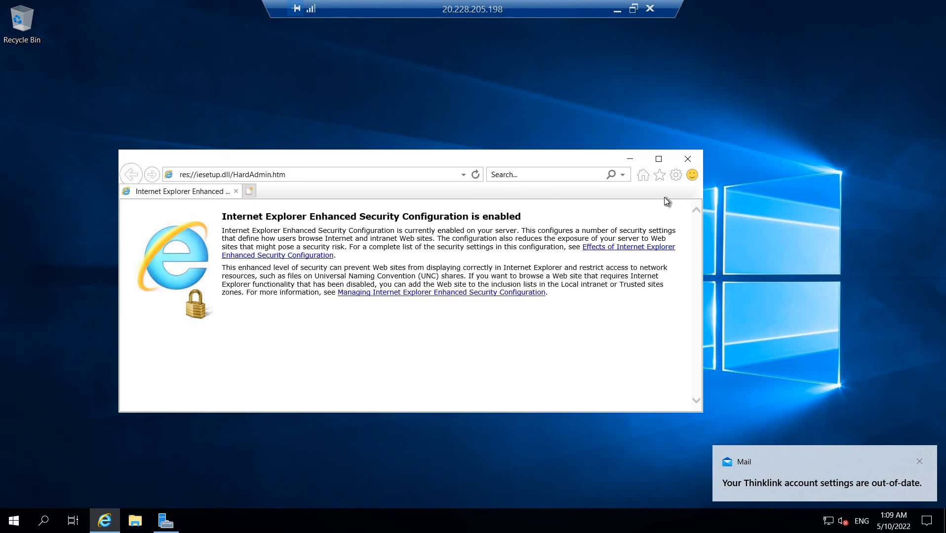
{"action": "left_click", "coordinate": [301, 175]}
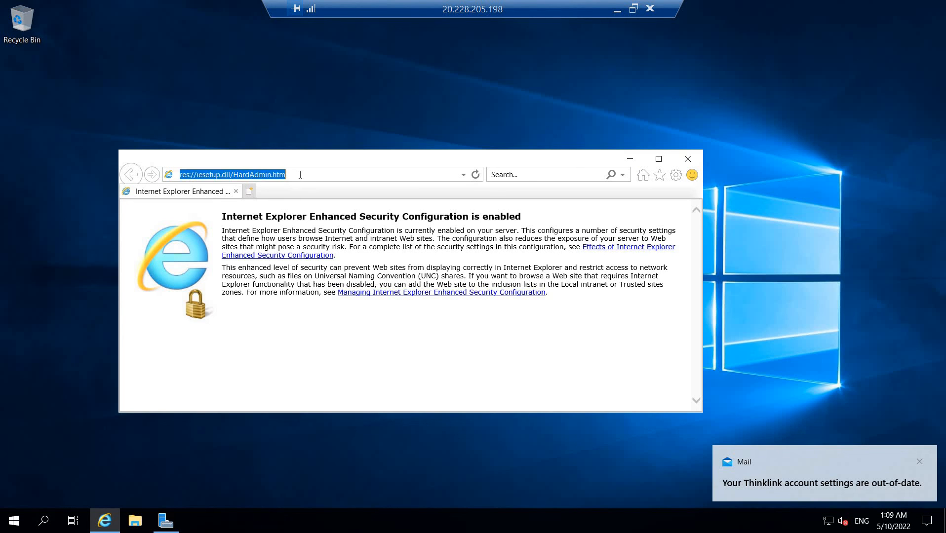
{"action": "type", "text": "https:"}
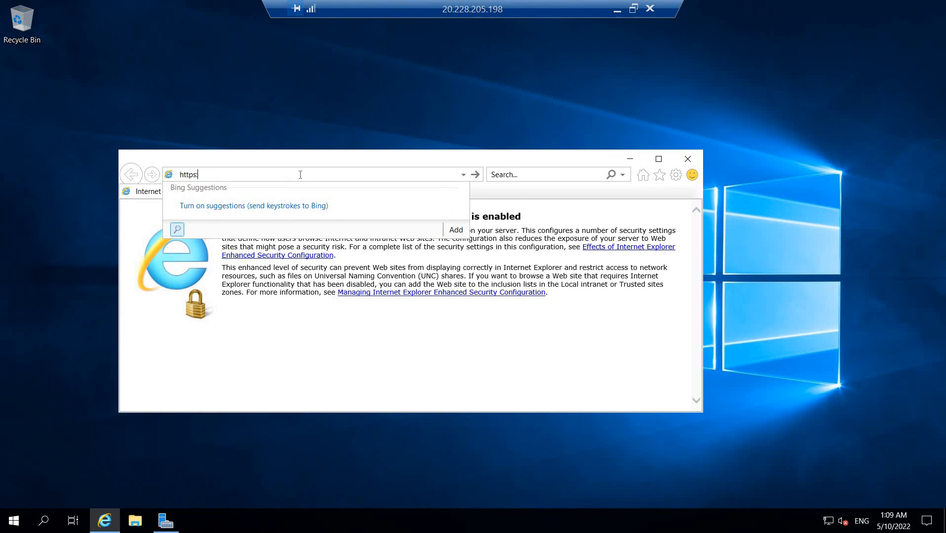
{"action": "type", "text": "//ww"}
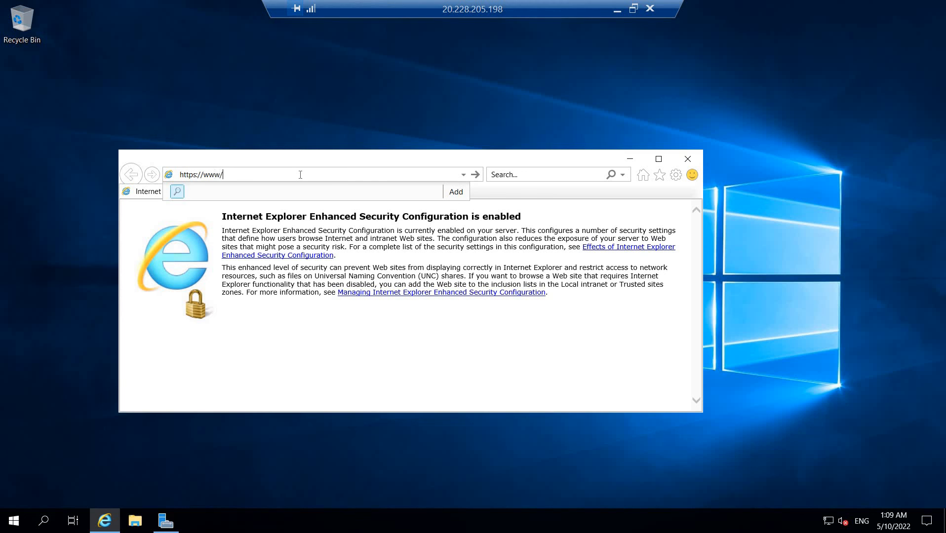
{"action": "type", "text": "w.google.com"}
{"action": "key", "text": "Return"}
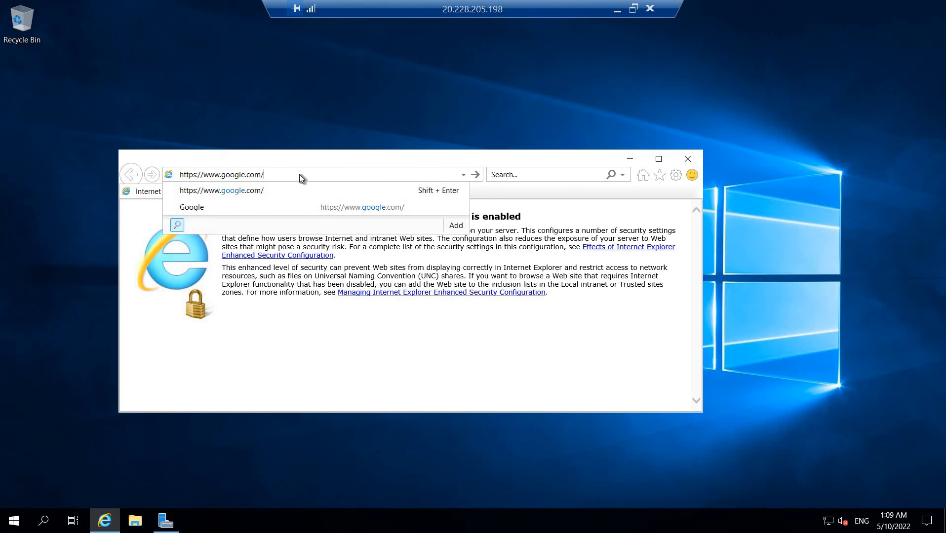
{"action": "left_click", "coordinate": [508, 292]}
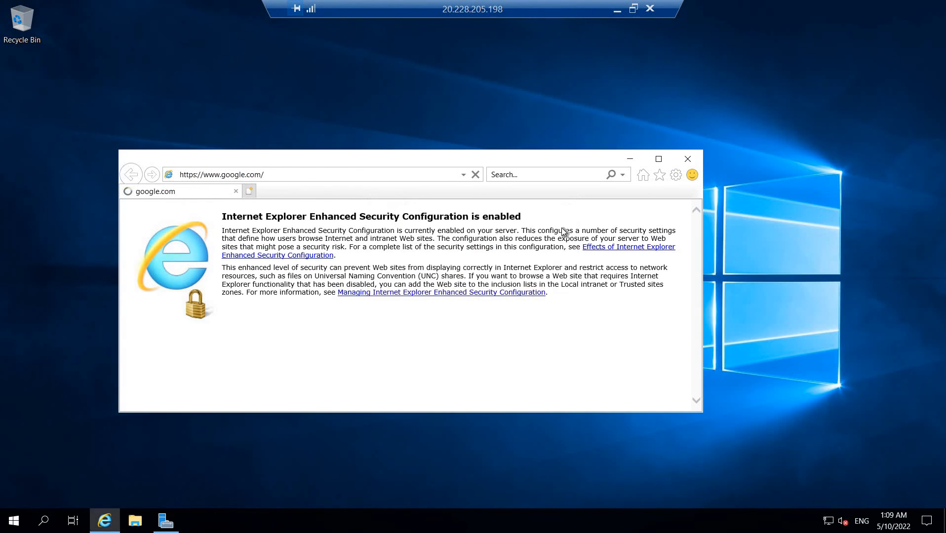
{"action": "left_click", "coordinate": [592, 157]}
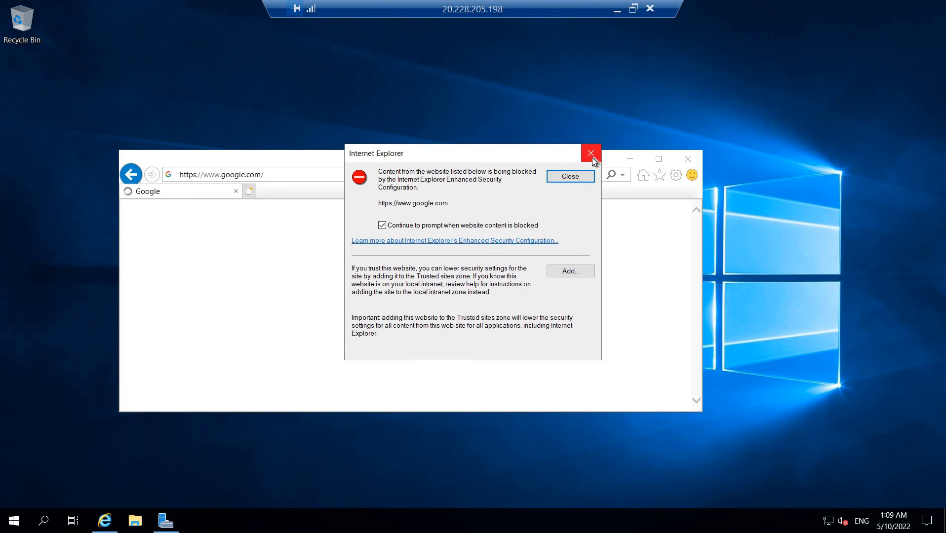
{"action": "left_click", "coordinate": [592, 157]}
{"action": "scroll", "coordinate": [308, 264], "scroll_direction": "down", "scroll_amount": 2}
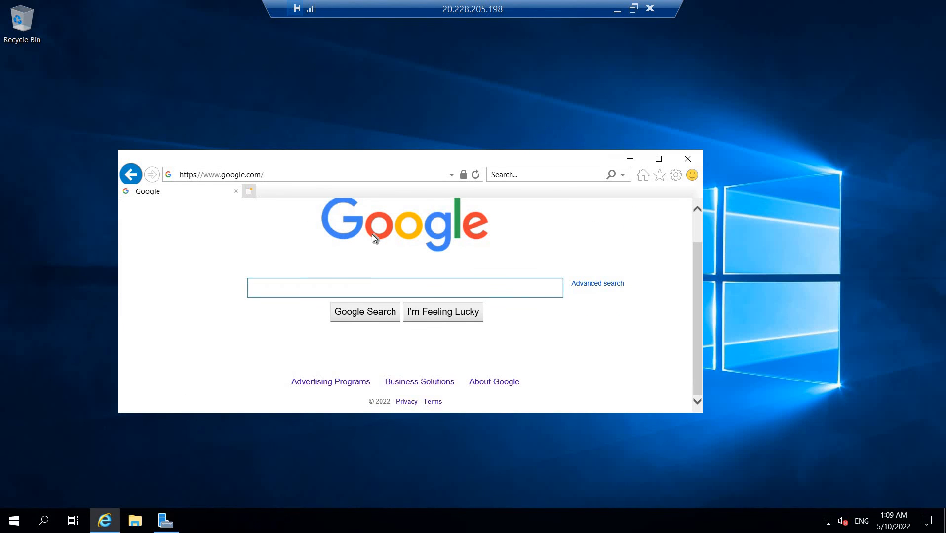
Try to load microsoft.com in a new browser tab, dismissing the blocked-content prompts, to test access to a site outside the rule
{"action": "left_click", "coordinate": [250, 192]}
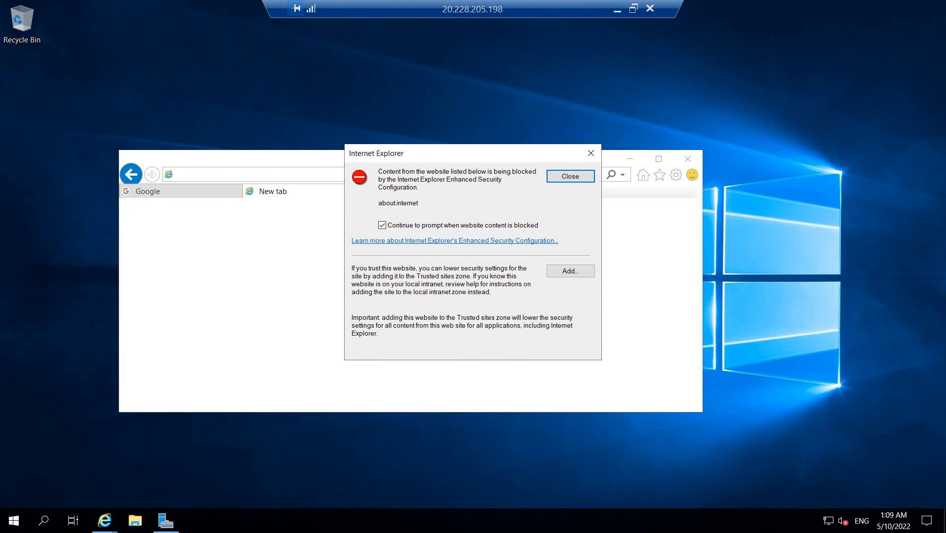
{"action": "left_click", "coordinate": [591, 154]}
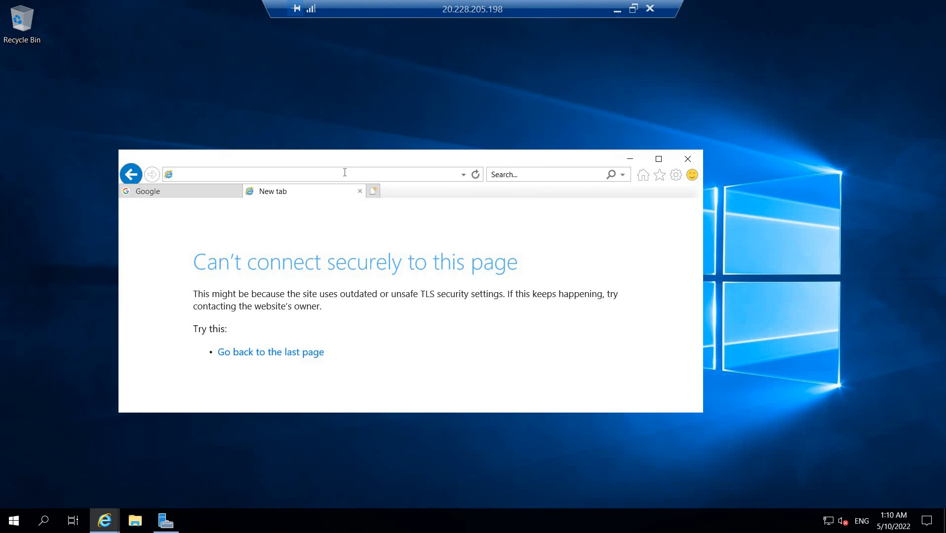
{"action": "type", "text": "mi"}
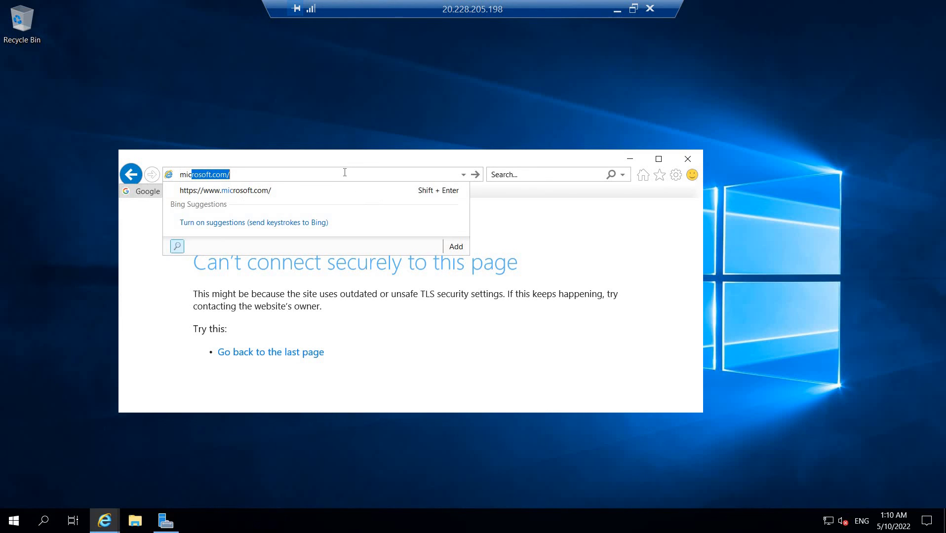
{"action": "type", "text": "crosoft.com"}
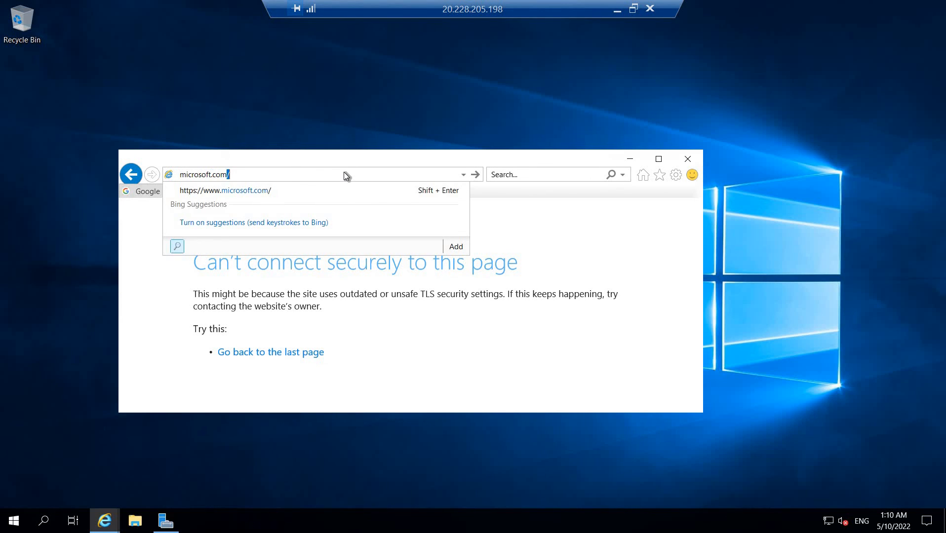
{"action": "key", "text": "Return"}
{"action": "left_click", "coordinate": [591, 153]}
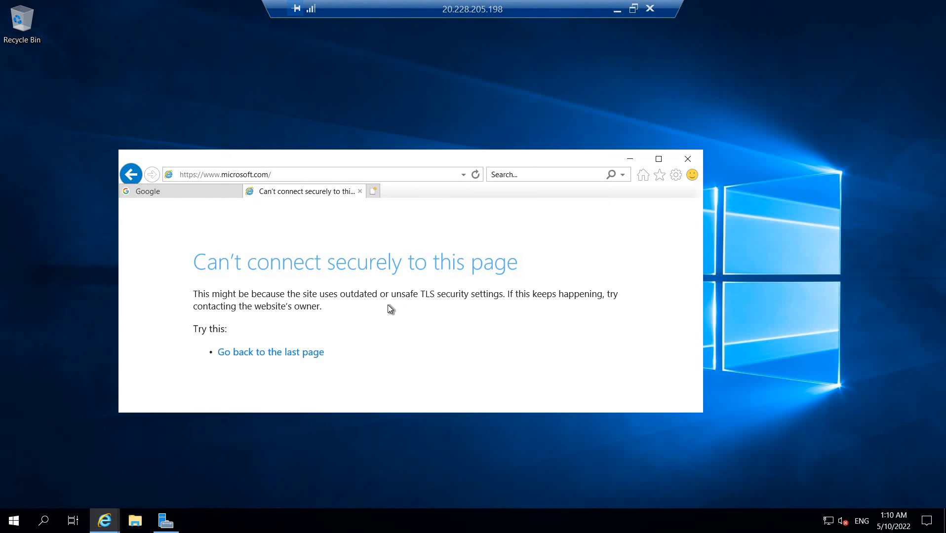
Compare the Microsoft and Google tabs on the remote server, and minimize the browser and the remote session to return to the Azure portal
{"action": "left_click_drag", "start_coordinate": [217, 254], "coordinate": [478, 318]}
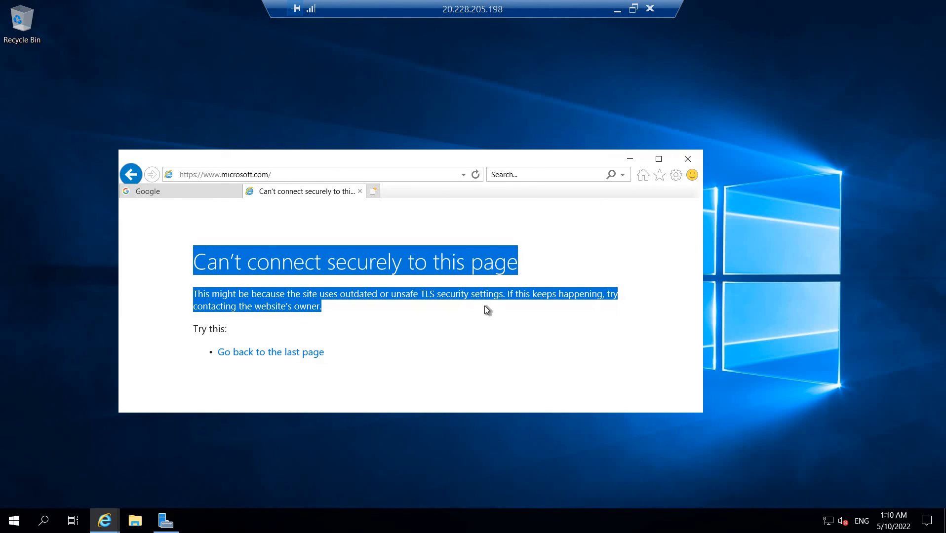
{"action": "left_click", "coordinate": [193, 194]}
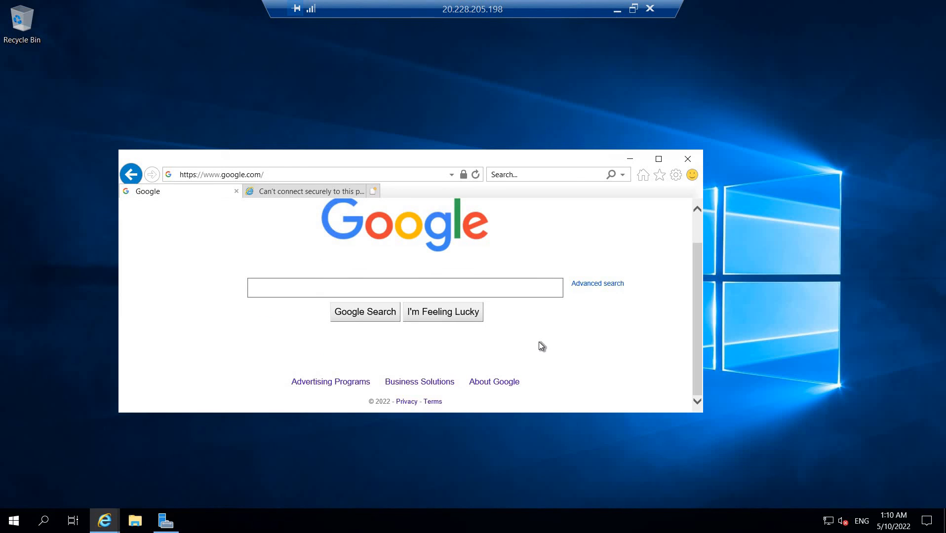
{"action": "left_click_drag", "start_coordinate": [540, 343], "coordinate": [282, 250]}
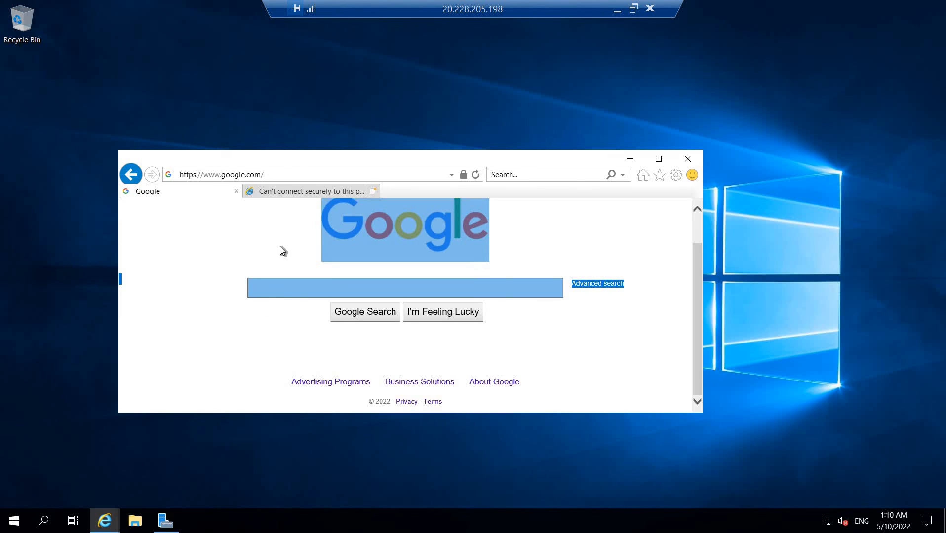
{"action": "left_click", "coordinate": [630, 159]}
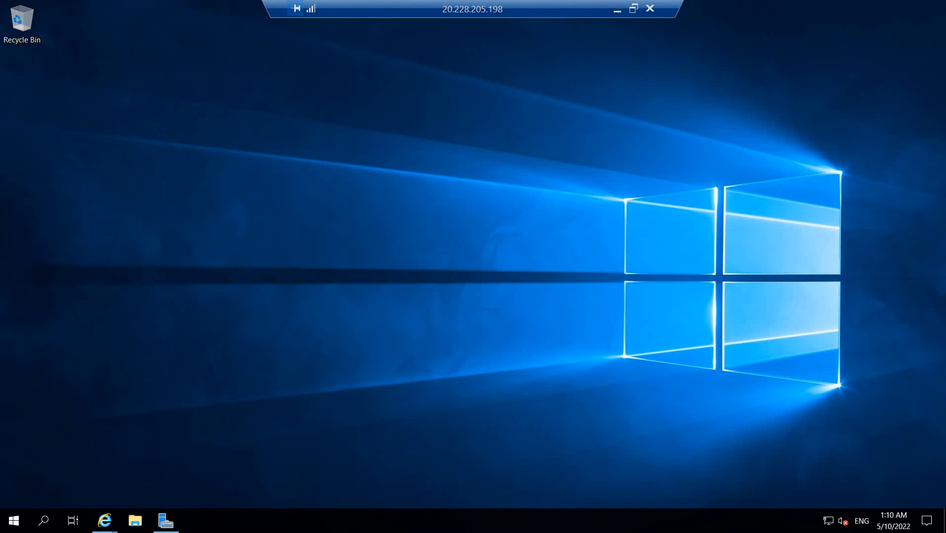
{"action": "left_click", "coordinate": [617, 11]}
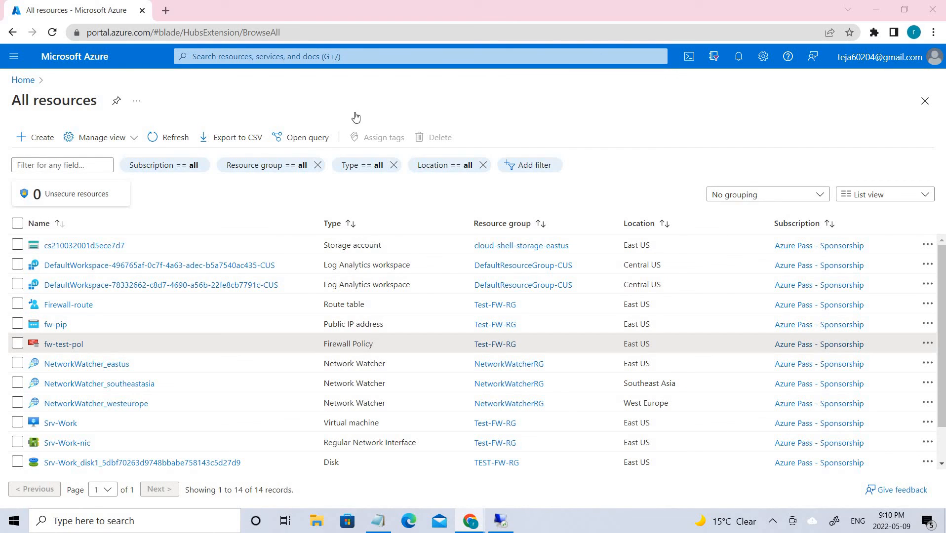
Delete the test resource group in Cloud Shell by running Remove-AzResourceGroup -Name 'Test-FW-RG' -Force -AsJob, and check the resulting job entry
{"action": "left_click", "coordinate": [688, 56]}
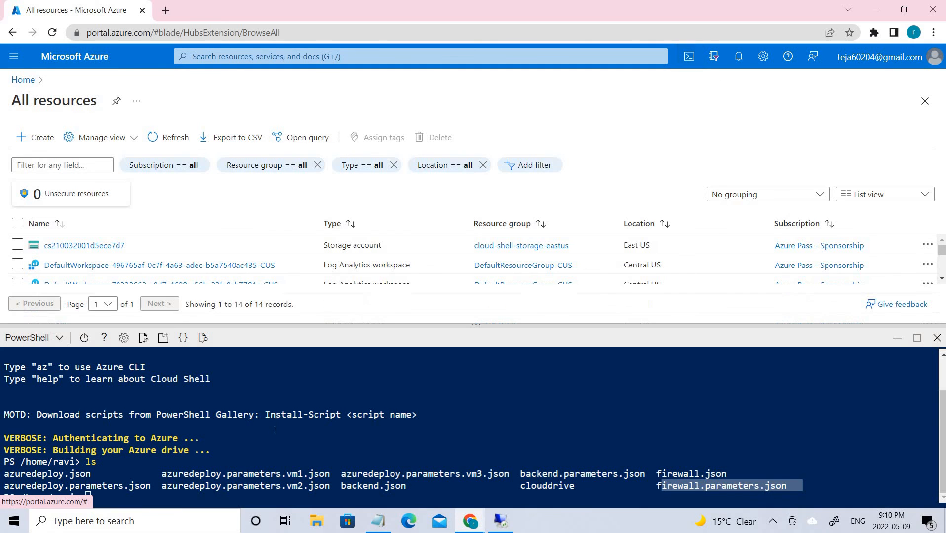
{"action": "left_click", "coordinate": [220, 499]}
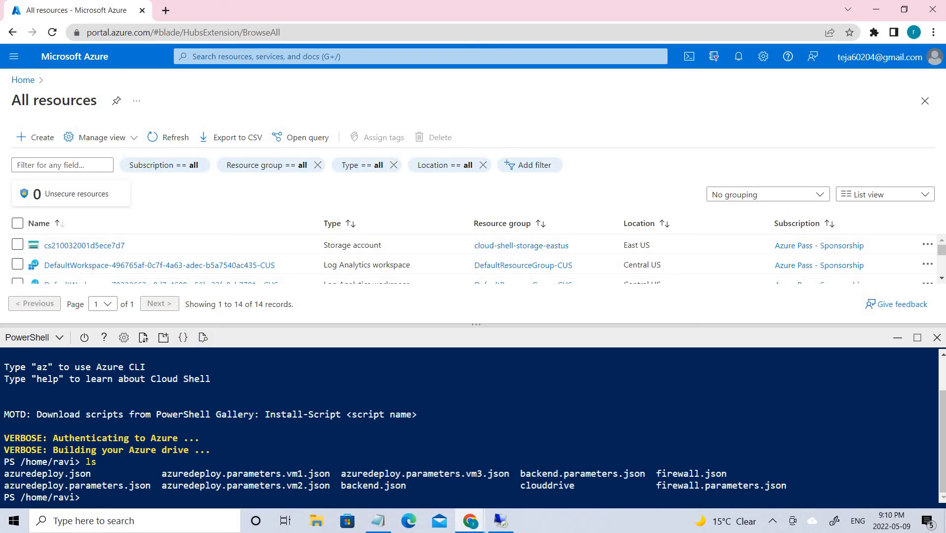
{"action": "key", "text": "alt+Tab"}
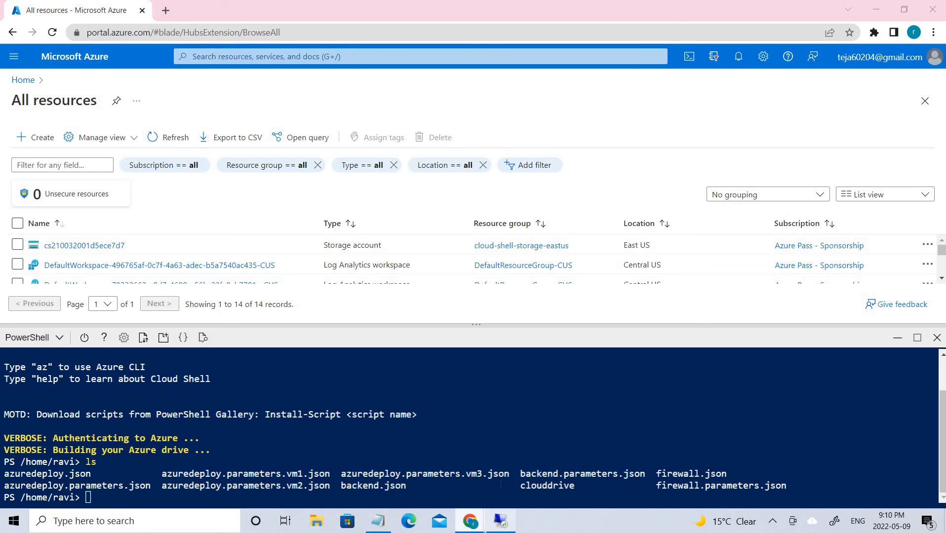
{"action": "left_click", "coordinate": [499, 493]}
{"action": "type", "text": "Remove-AzResourceGroup -Name 'Test-FW-RG' -Force -AsJob"}
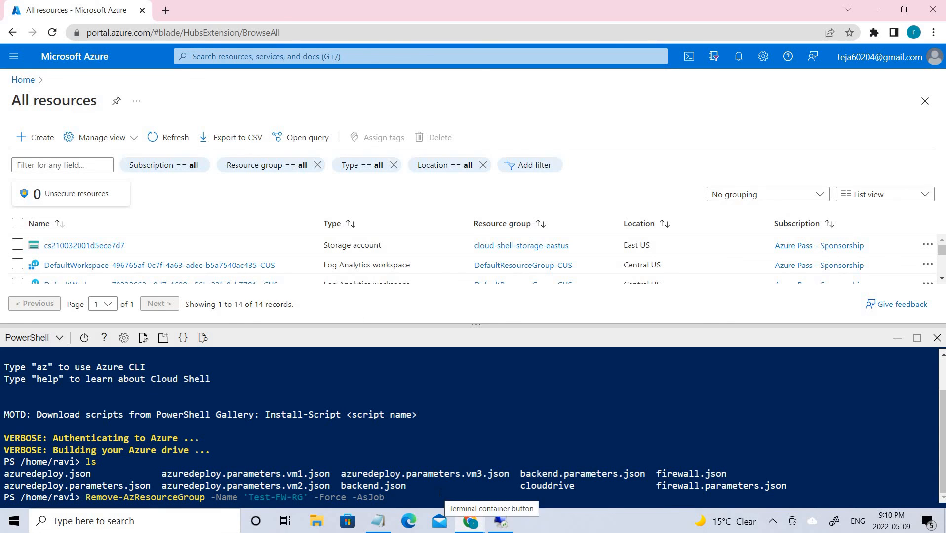
{"action": "key", "text": "Return"}
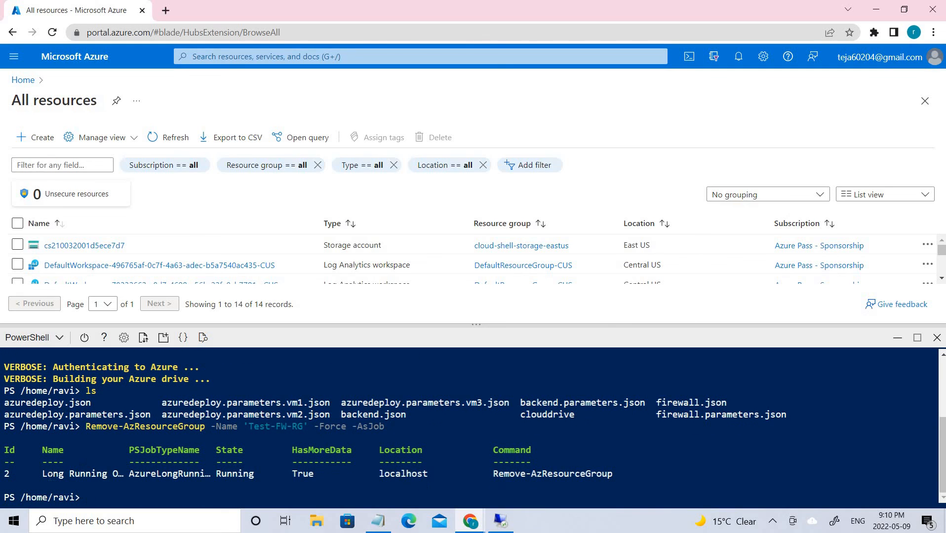
{"action": "left_click_drag", "start_coordinate": [48, 473], "coordinate": [645, 473]}
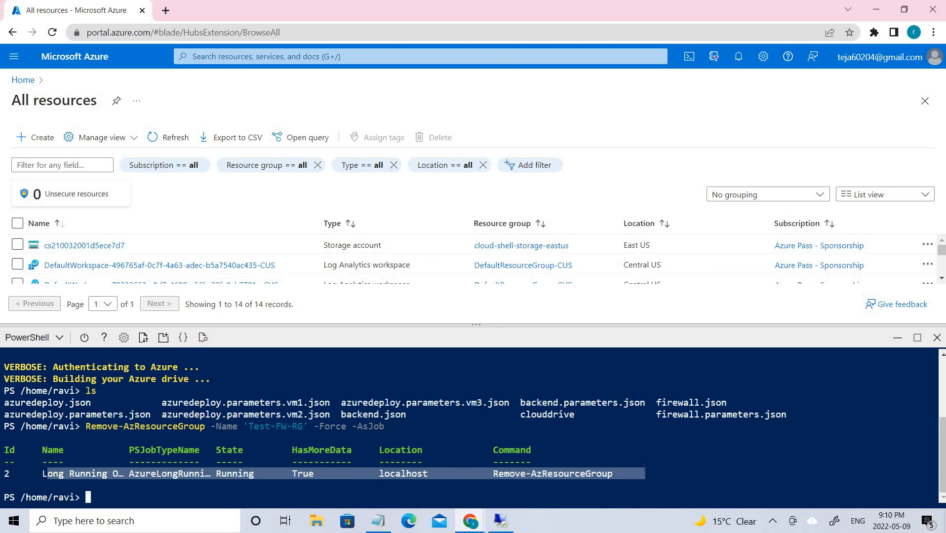